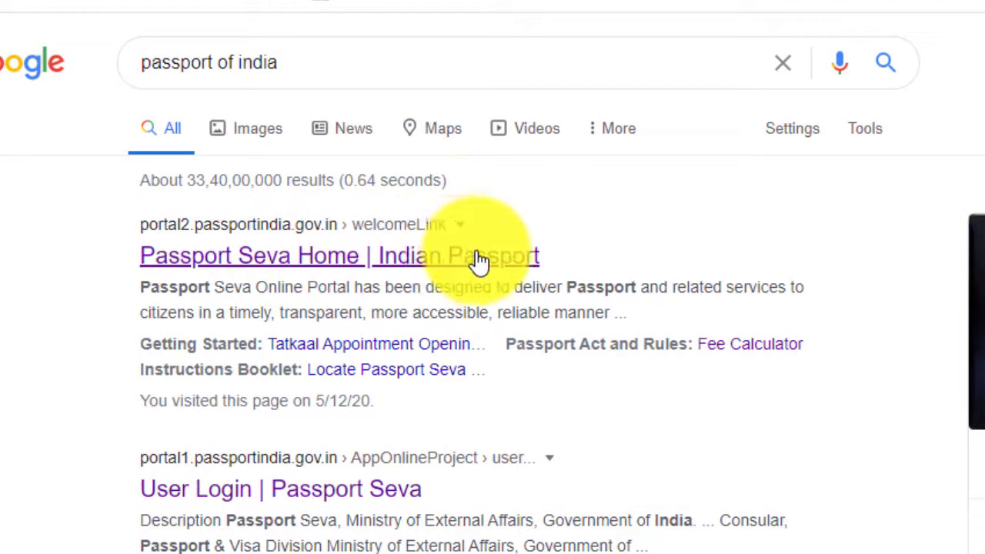
# Step: Open the Passport Seva home page, close the COVID-19 and Smart Board popups, and go to Fee Calculator
pyautogui.click(342, 260)
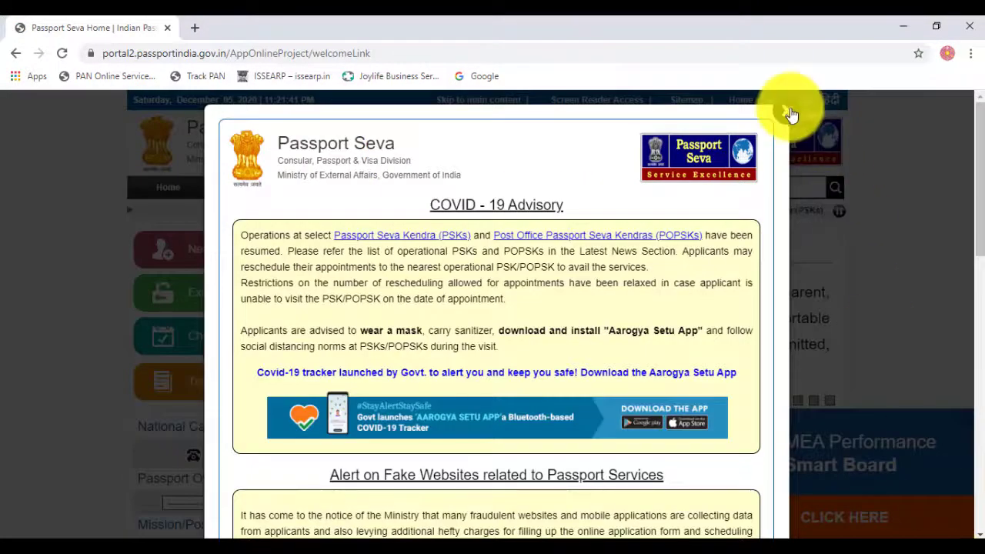
pyautogui.click(786, 112)
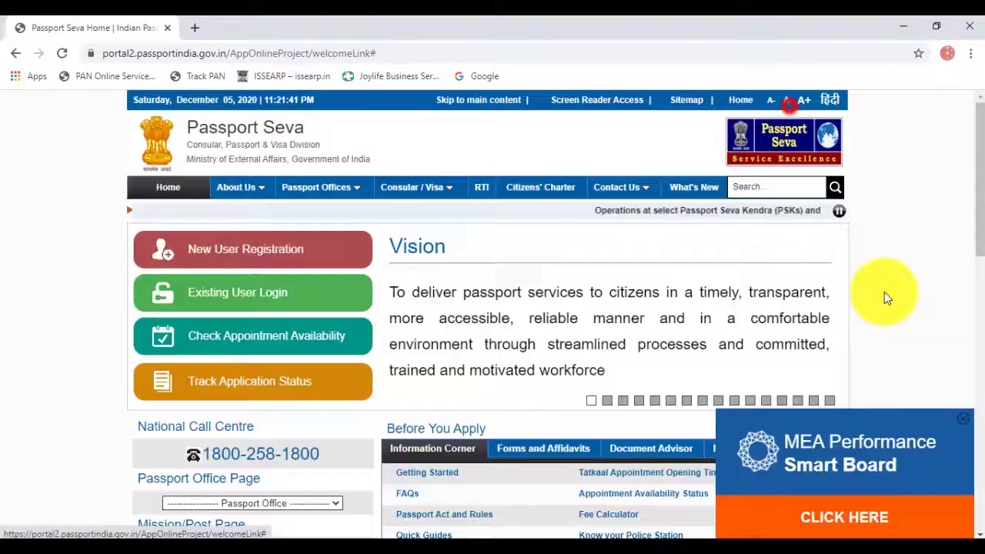
pyautogui.click(961, 416)
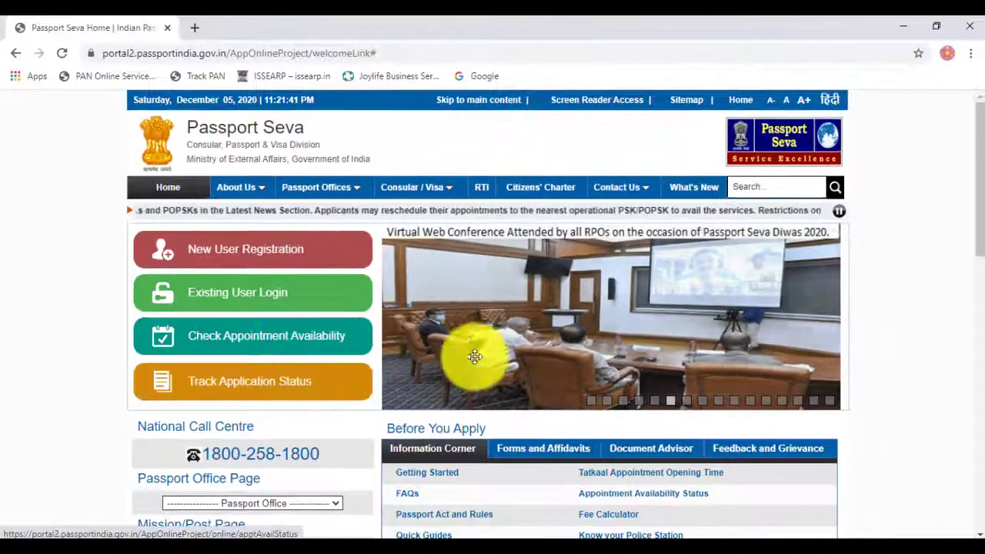
pyautogui.scroll(-4, 518, 375)
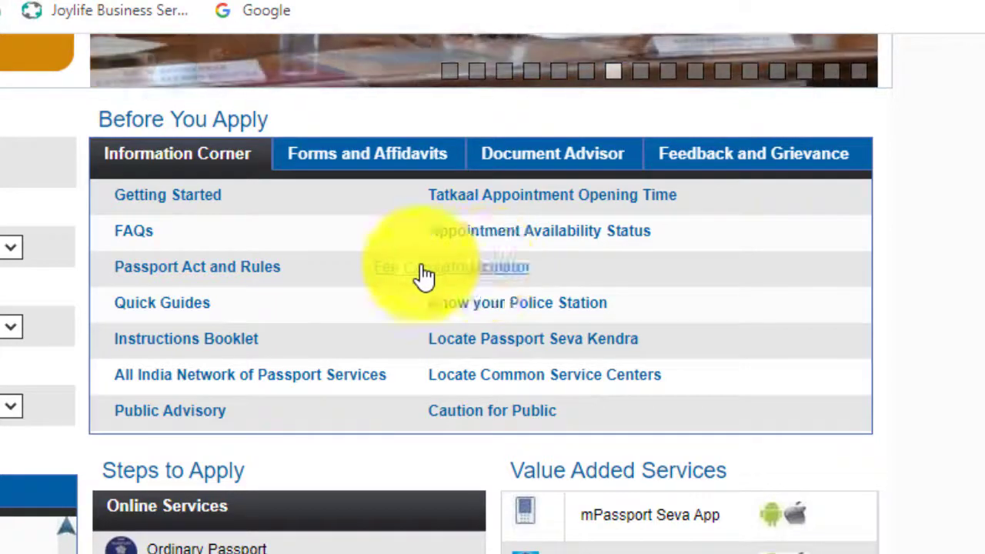
pyautogui.click(480, 269)
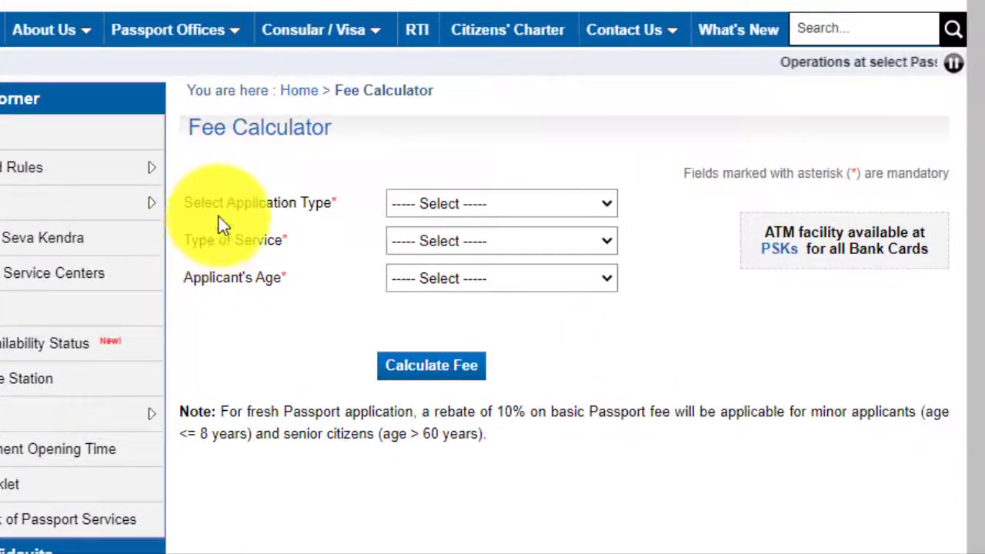
# Step: Fill the fee form with Passport, Fresh, 18 Years And Above and a 36 Pages booklet
pyautogui.click(479, 204)
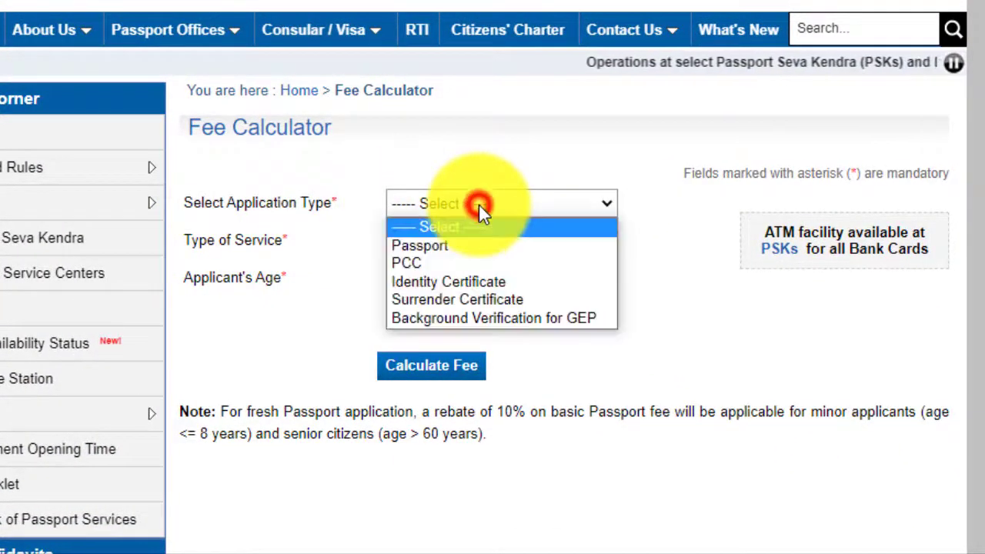
pyautogui.click(434, 244)
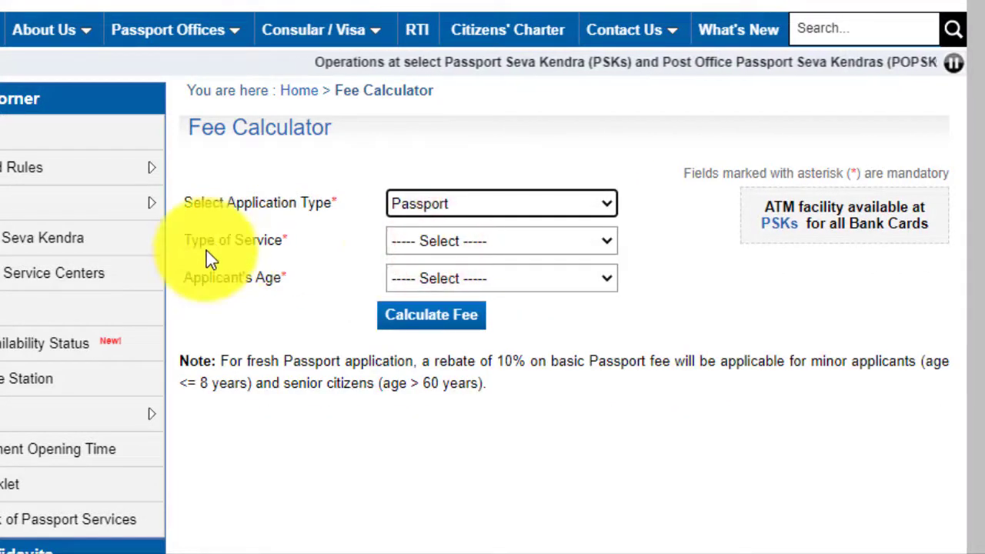
pyautogui.click(448, 245)
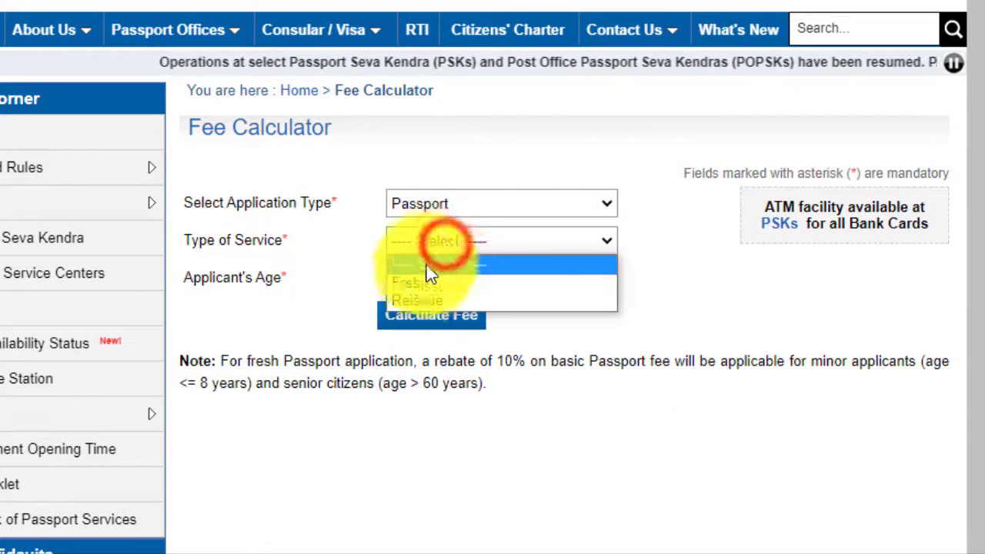
pyautogui.click(418, 281)
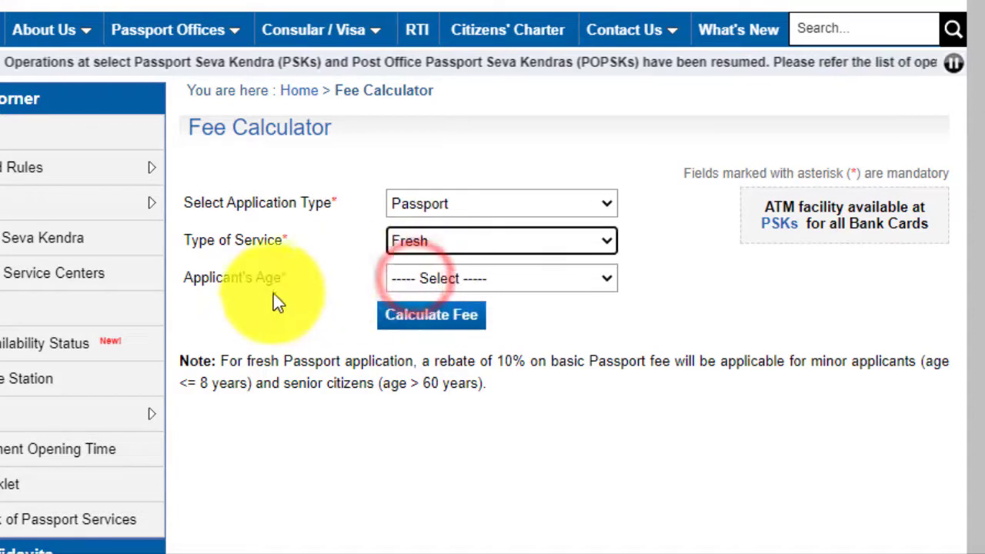
pyautogui.click(416, 242)
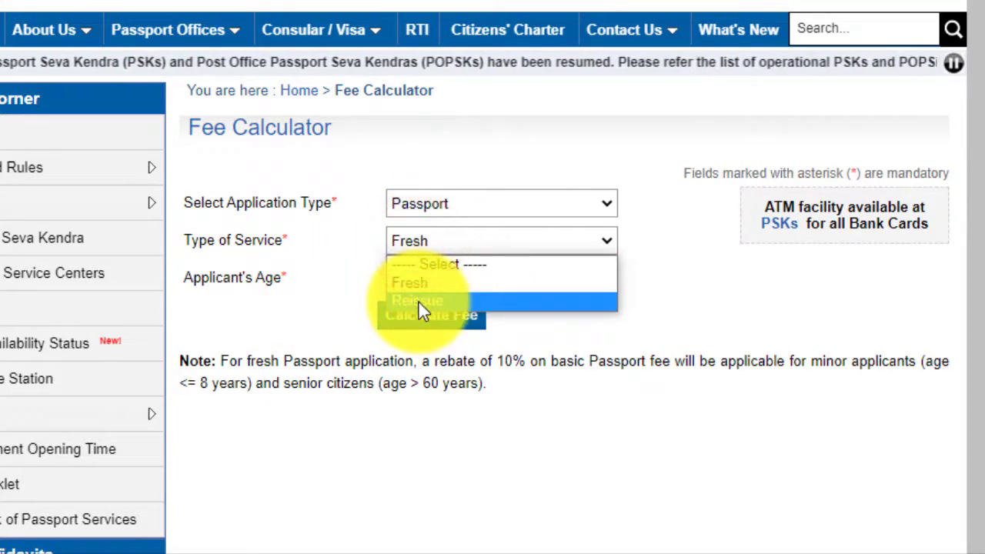
pyautogui.click(312, 240)
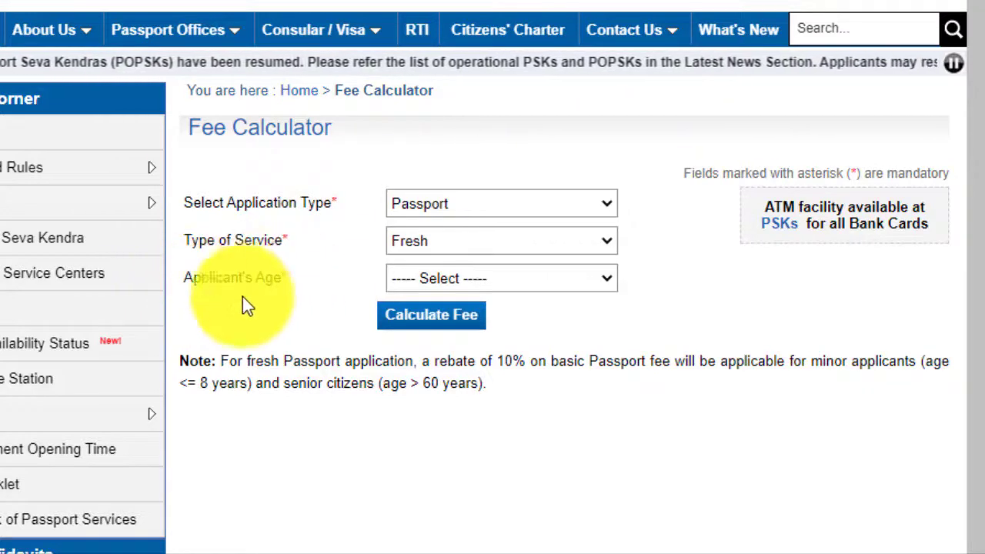
pyautogui.click(445, 277)
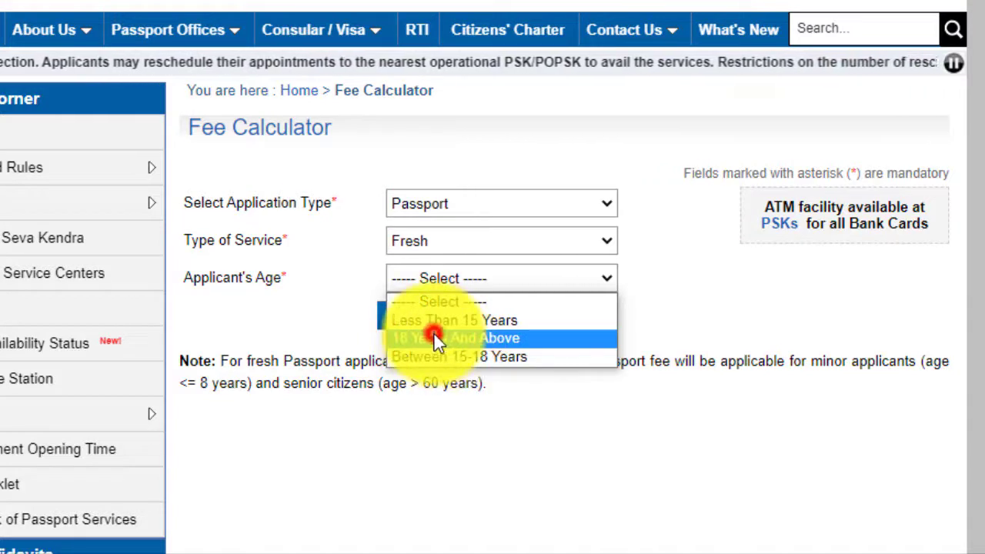
pyautogui.click(434, 337)
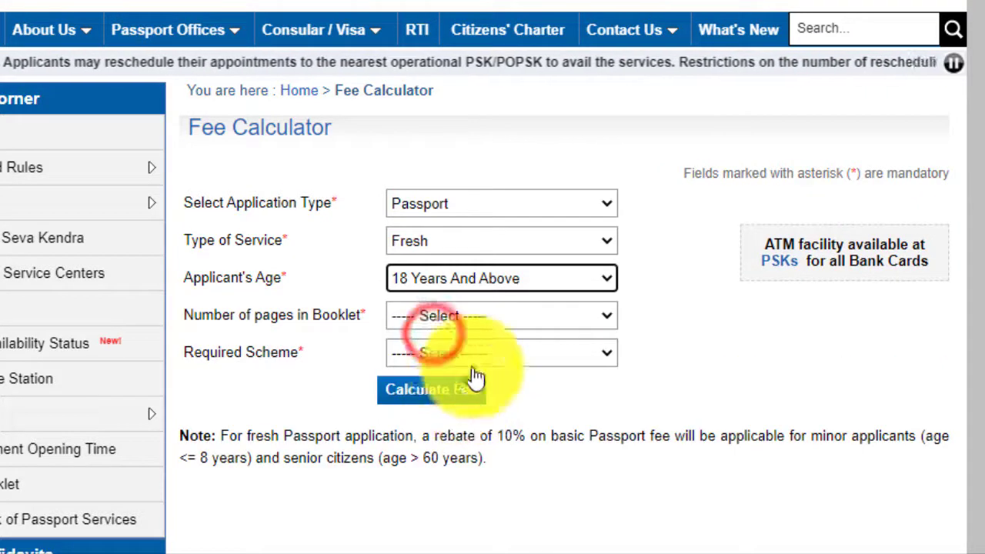
pyautogui.click(457, 320)
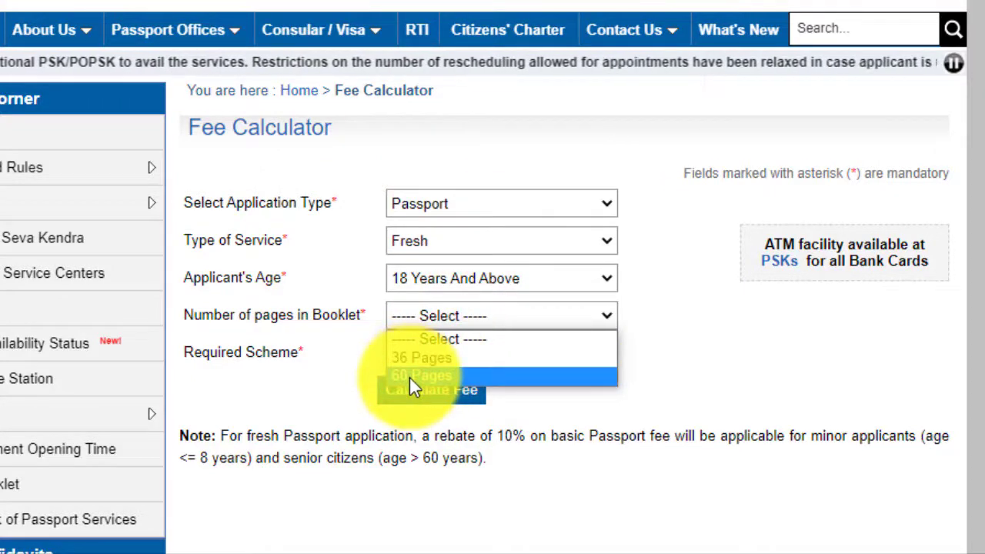
pyautogui.click(419, 359)
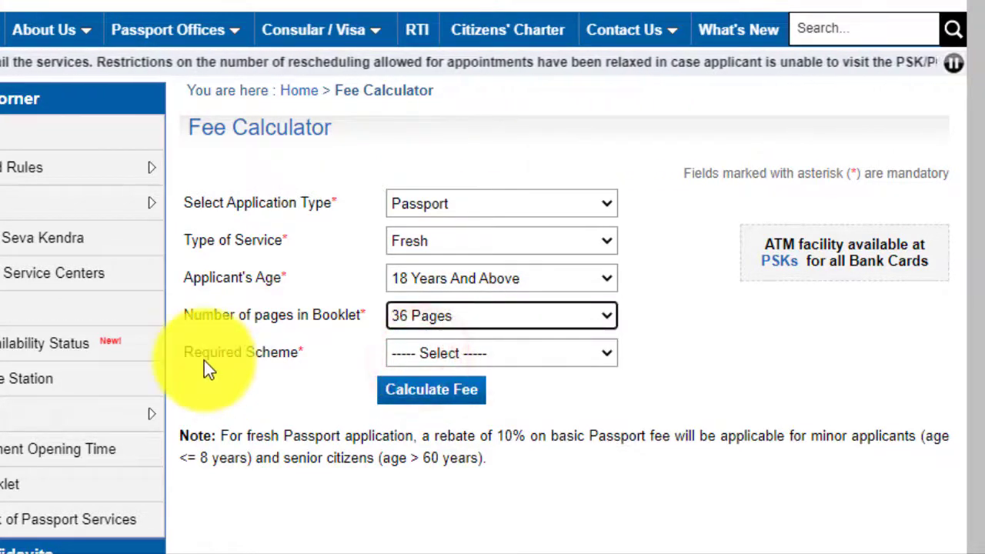
# Step: Choose the Normal scheme and calculate the fee of Rs. 1500.00
pyautogui.click(433, 354)
pyautogui.click(416, 400)
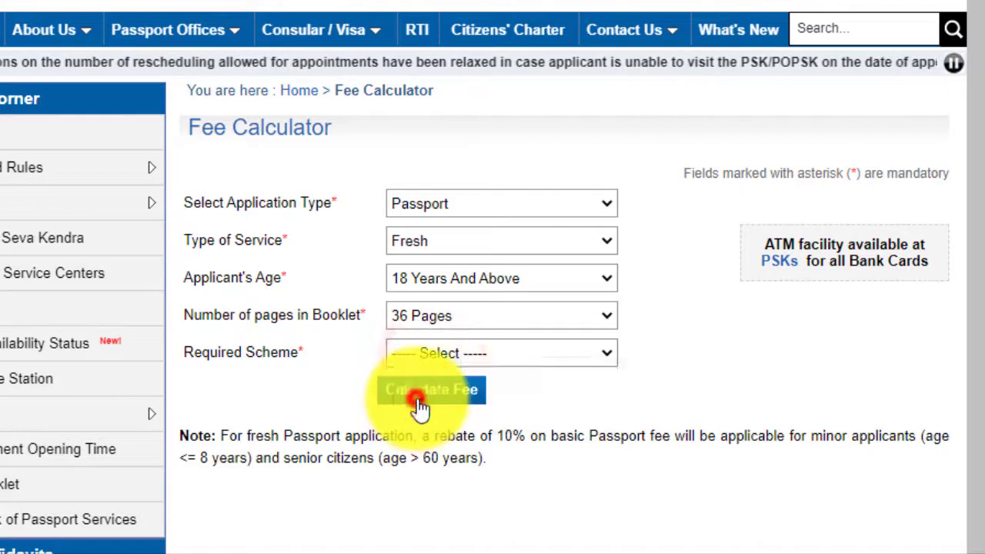
pyautogui.click(420, 364)
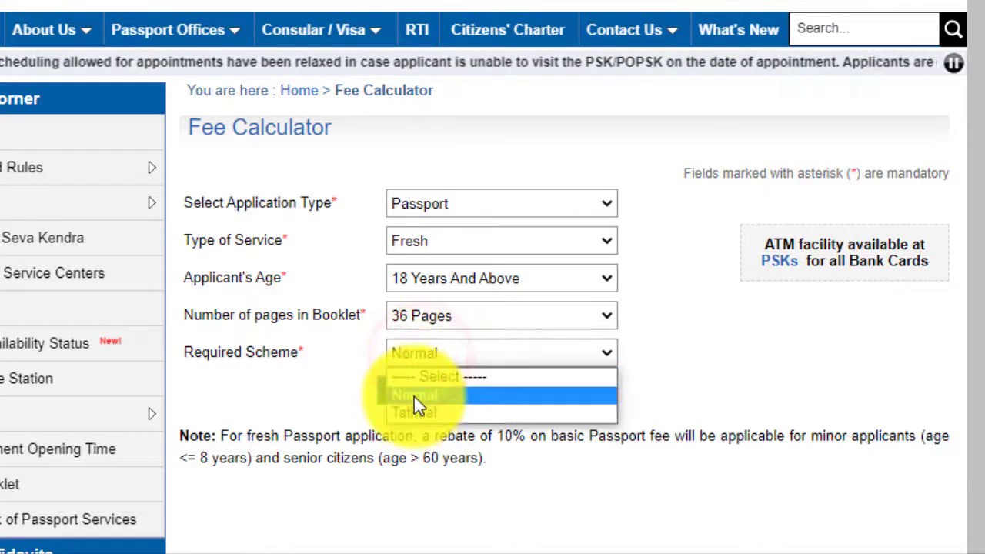
pyautogui.click(414, 395)
pyautogui.click(414, 389)
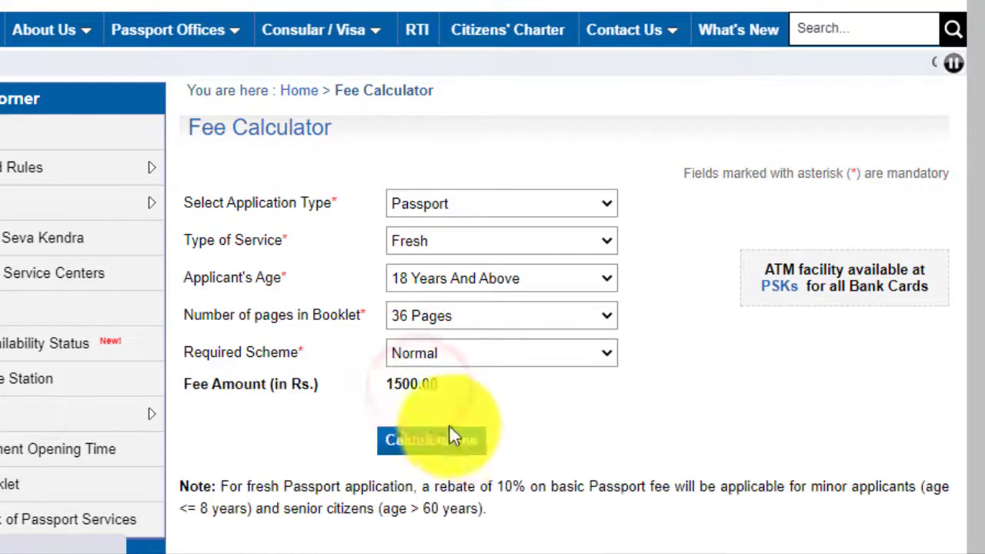
# Step: Switch the scheme to Tatkaal and recalculate the fee to Rs. 3500.00
pyautogui.scroll(-2, 403, 302)
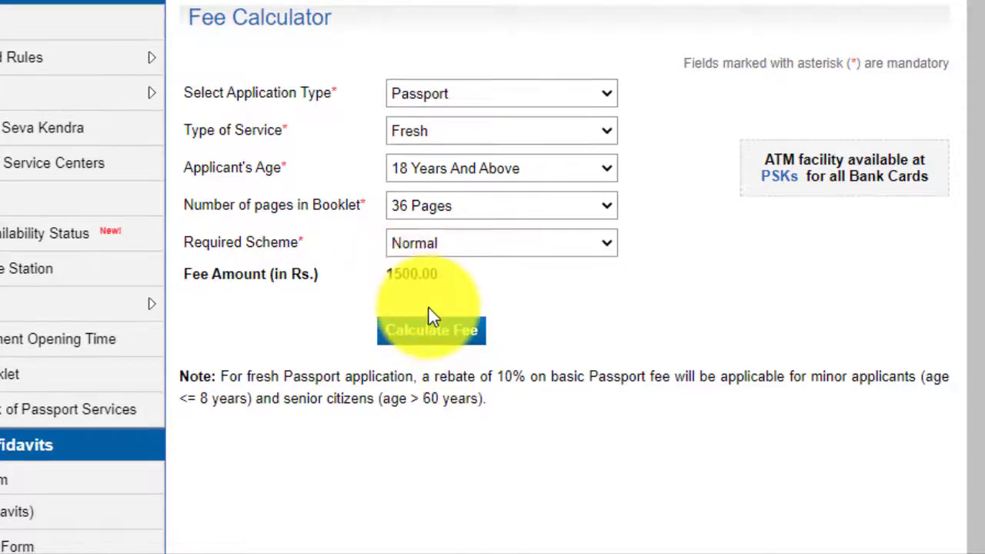
pyautogui.click(408, 244)
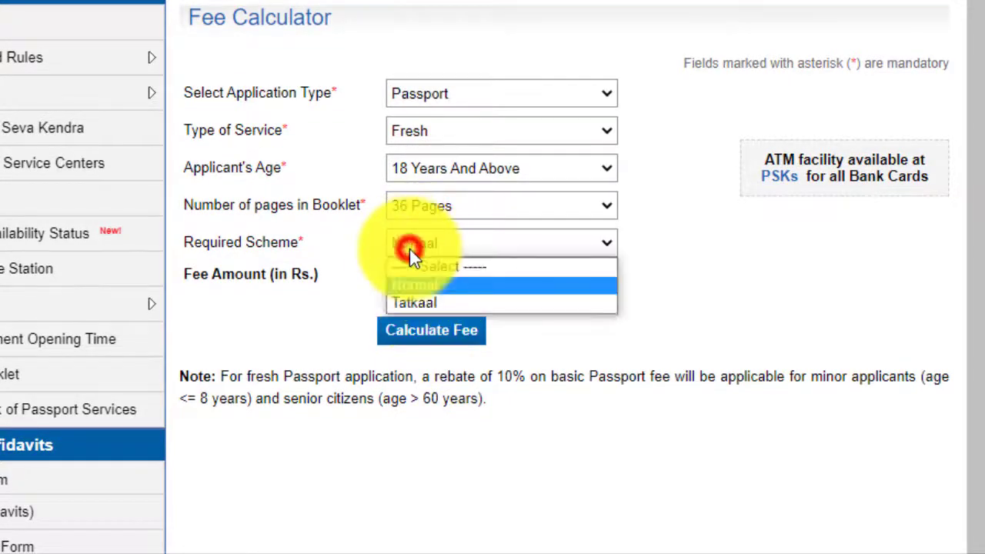
pyautogui.click(423, 307)
pyautogui.click(420, 299)
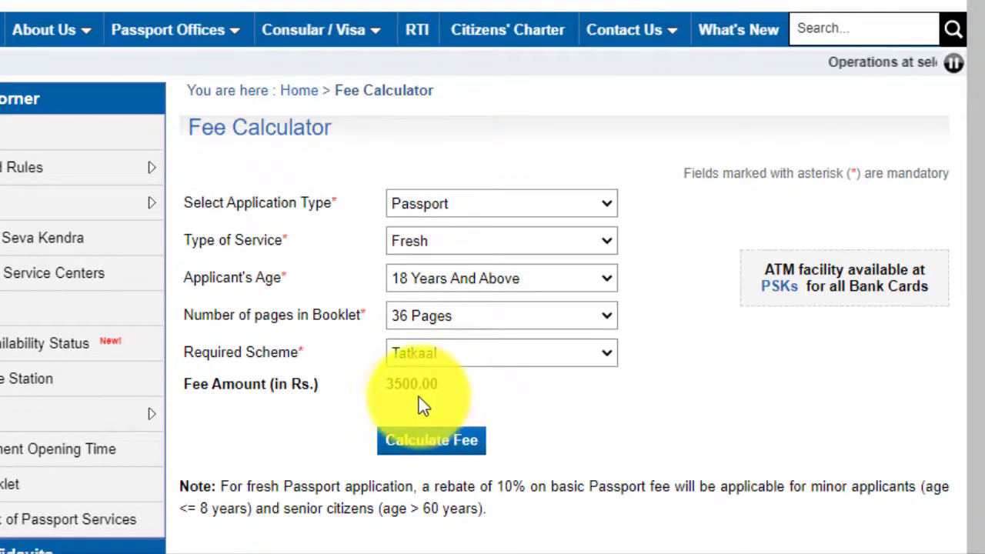
pyautogui.moveTo(173, 156); pyautogui.dragTo(629, 386)
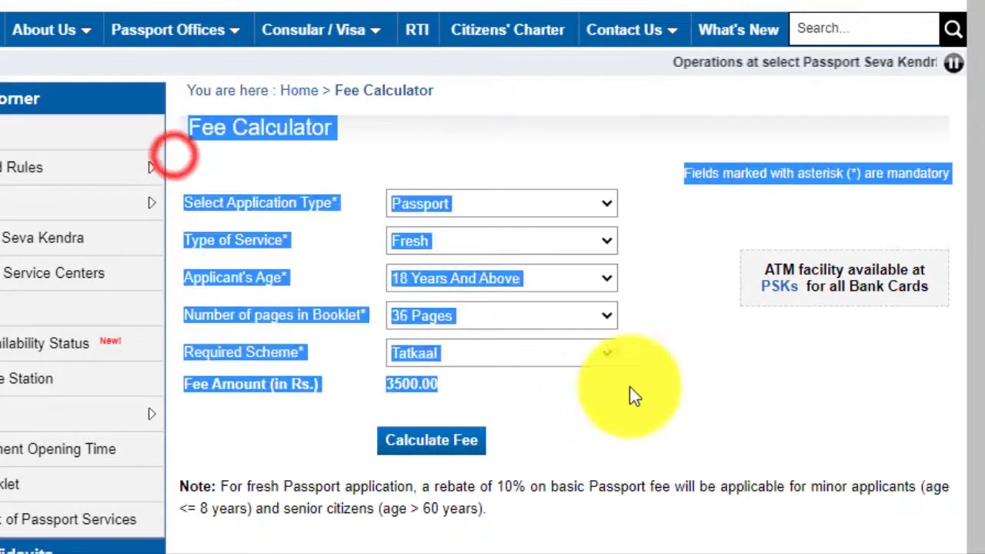
pyautogui.click(666, 420)
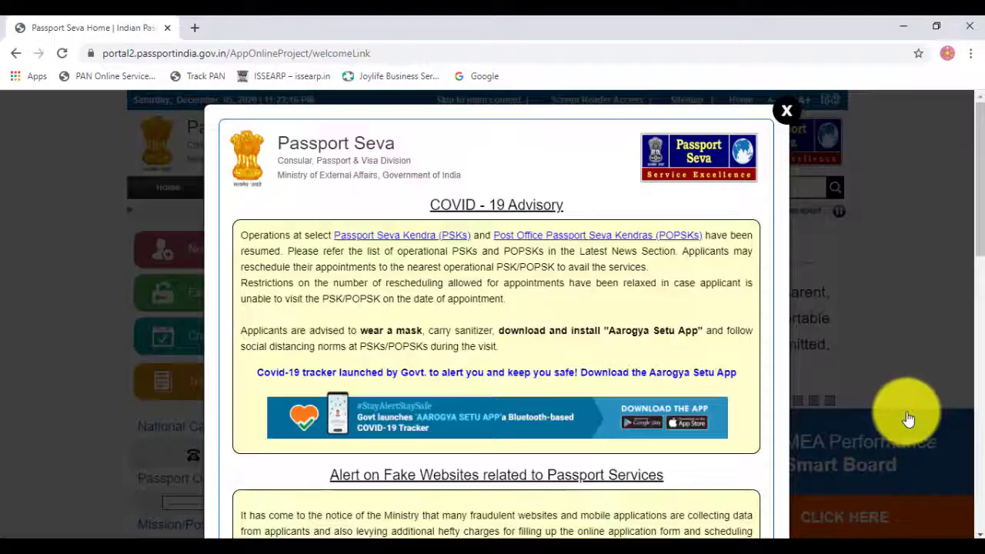
# Step: Close the advisory and MEA Performance popups and check appointment availability for Guwahati
pyautogui.click(782, 113)
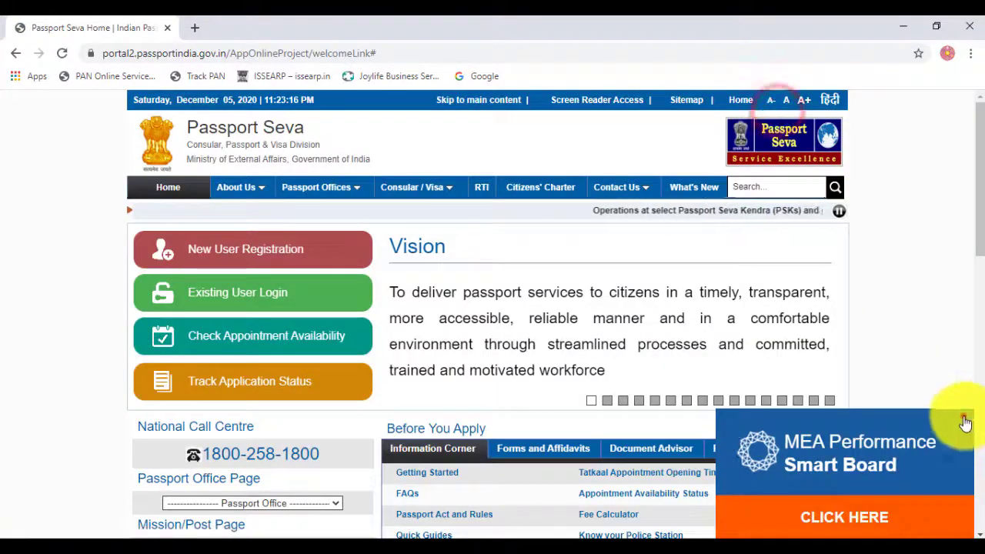
pyautogui.click(963, 415)
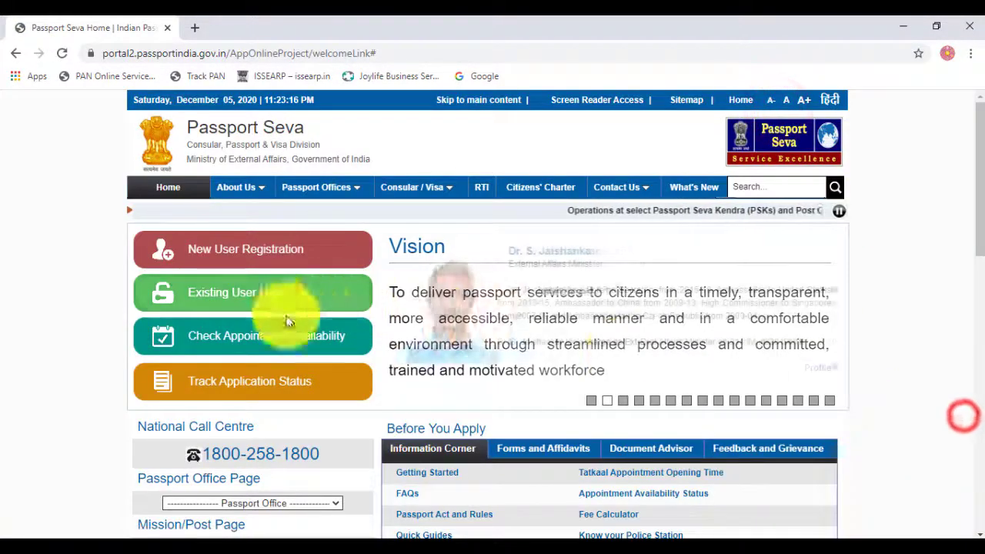
pyautogui.click(247, 334)
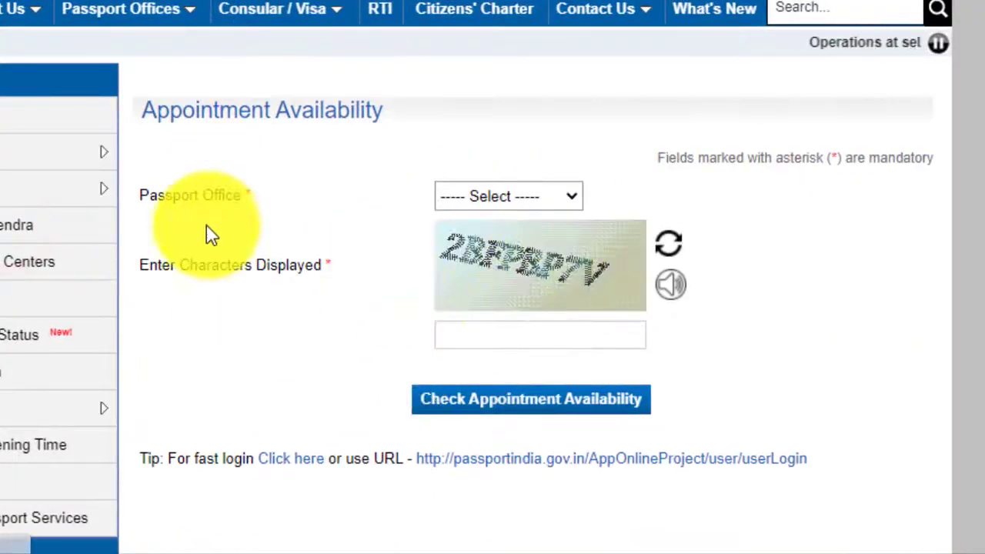
pyautogui.click(484, 197)
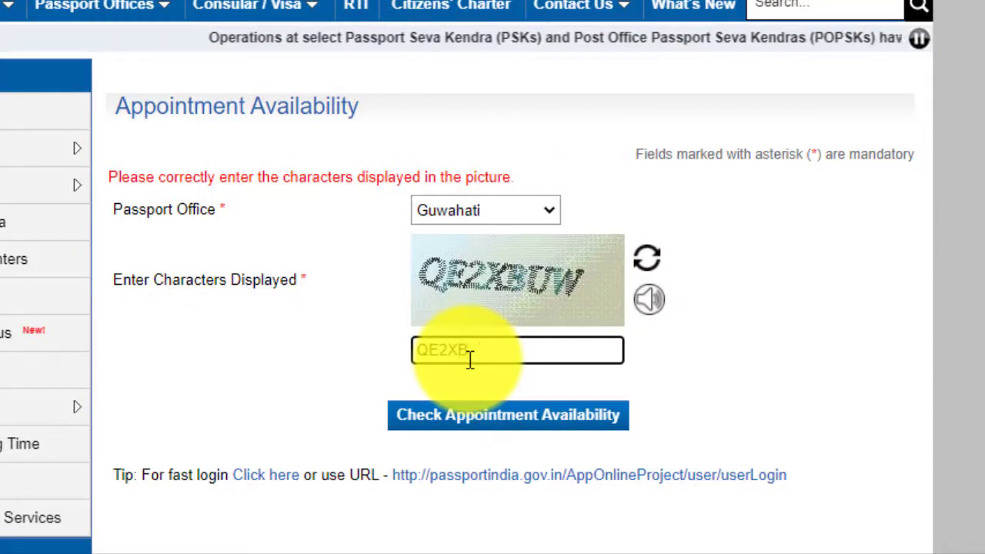
pyautogui.write('UW')
pyautogui.click(478, 417)
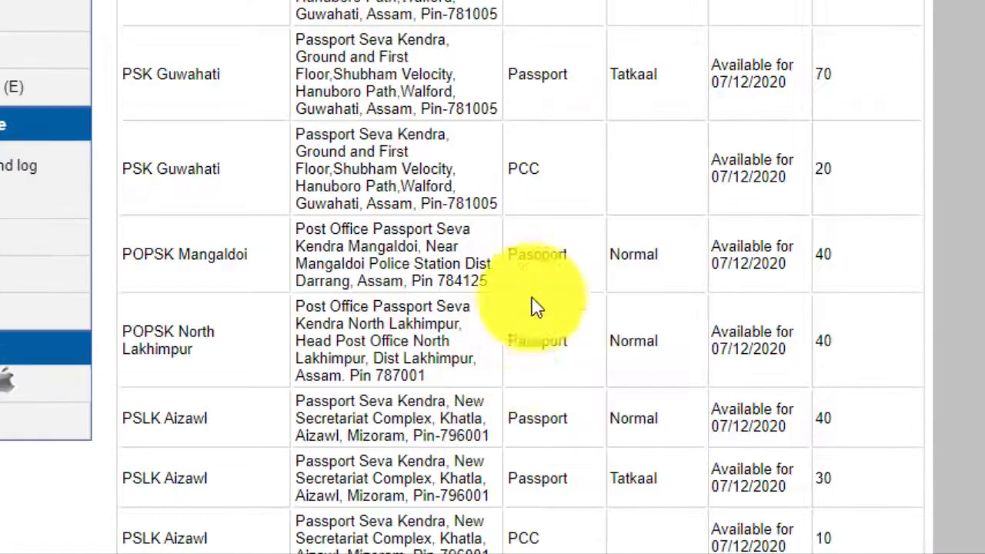
# Step: Review the results table and select the PSK Guwahati and Guwahati Tatkaal rows
pyautogui.scroll(-3, 313, 214)
pyautogui.scroll(-15, 314, 214)
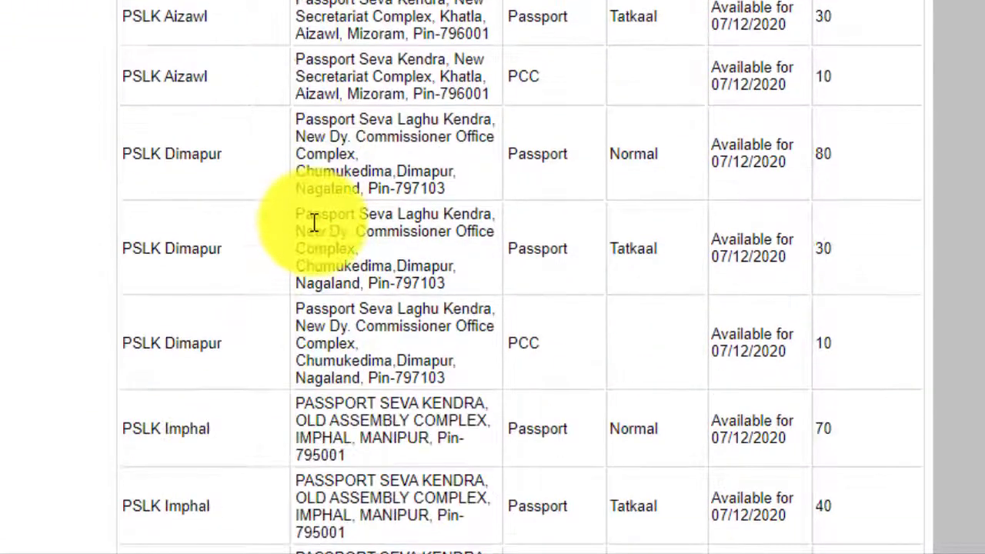
pyautogui.scroll(-15, 313, 239)
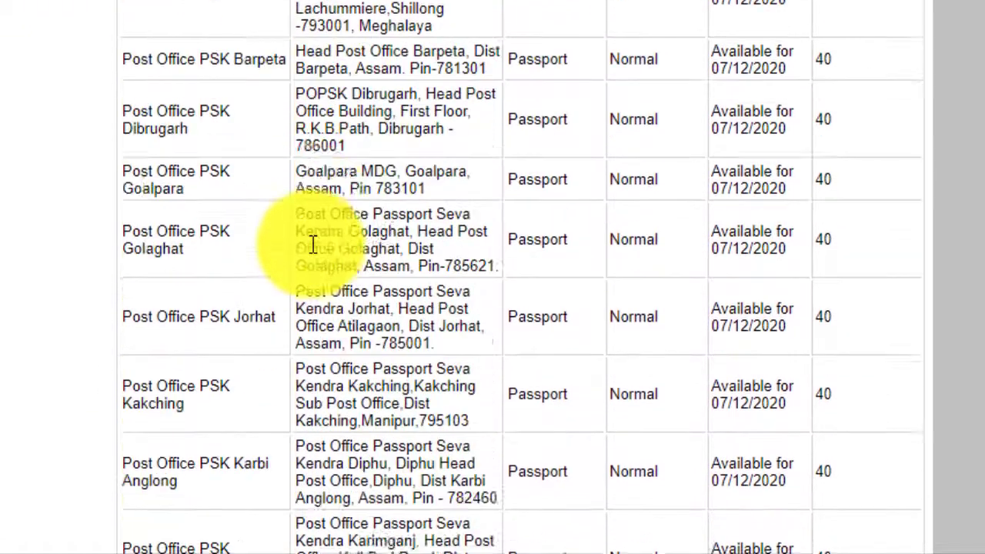
pyautogui.scroll(15, 314, 255)
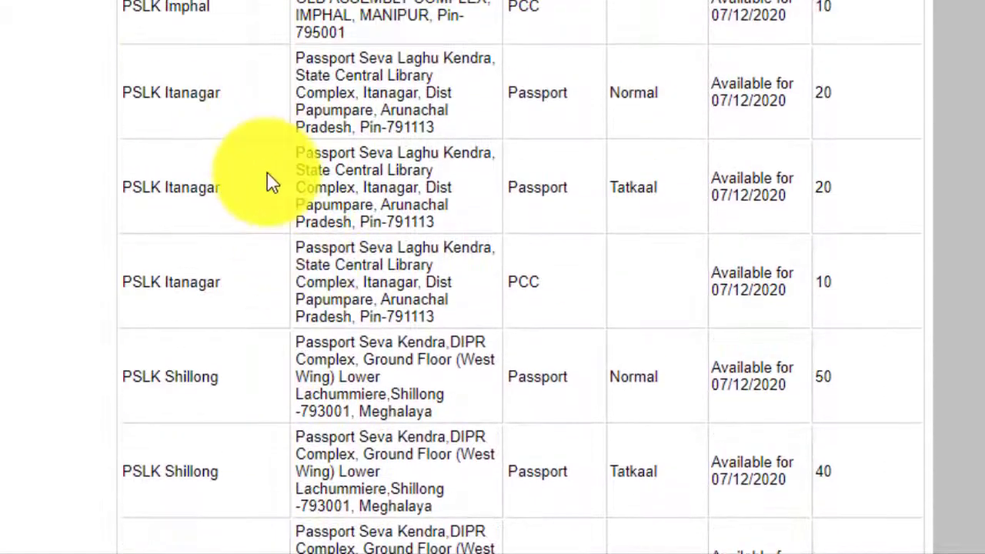
pyautogui.scroll(15, 269, 183)
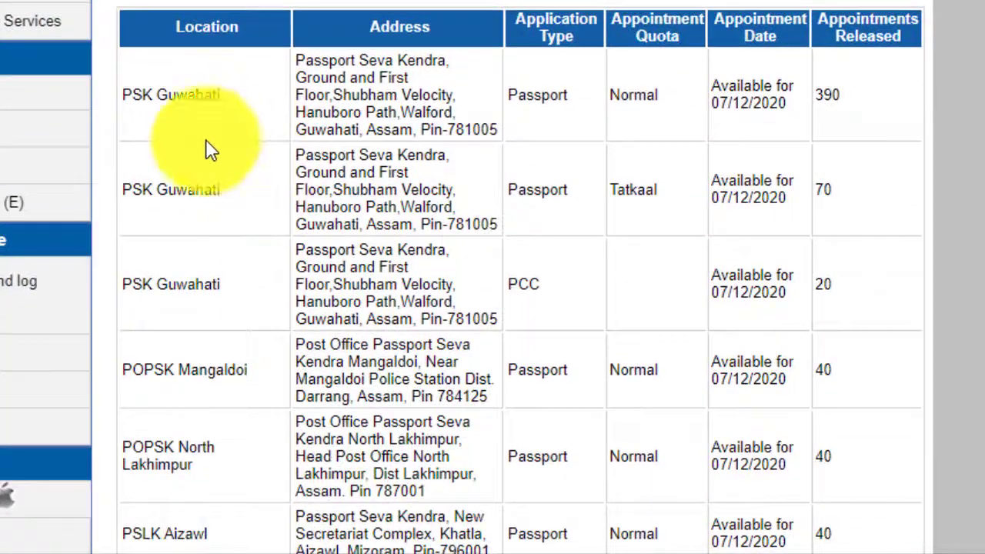
pyautogui.moveTo(160, 94); pyautogui.dragTo(890, 92)
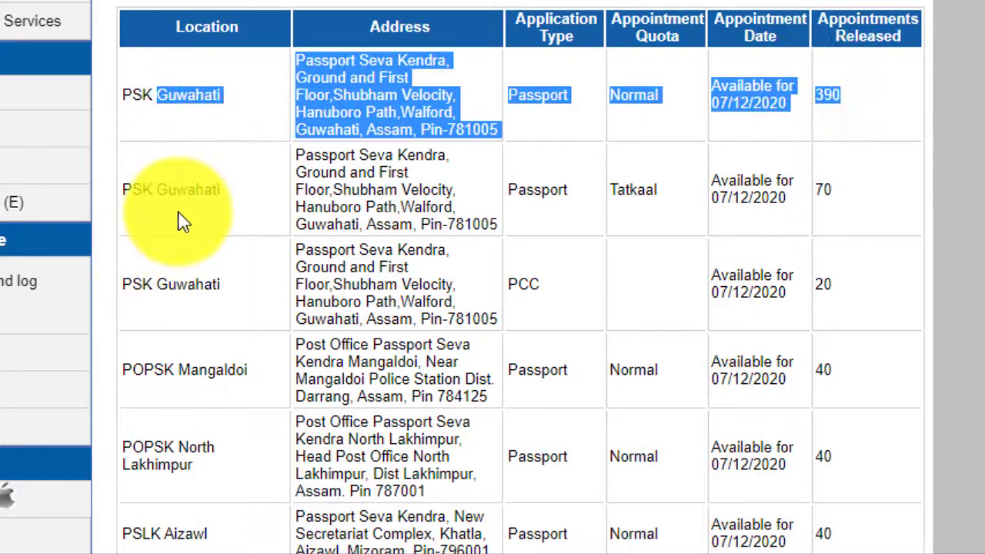
pyautogui.moveTo(177, 191); pyautogui.dragTo(689, 181)
# Step: Scroll through the remaining north-east Passport Seva Kendra availability listings
pyautogui.scroll(-3, 264, 274)
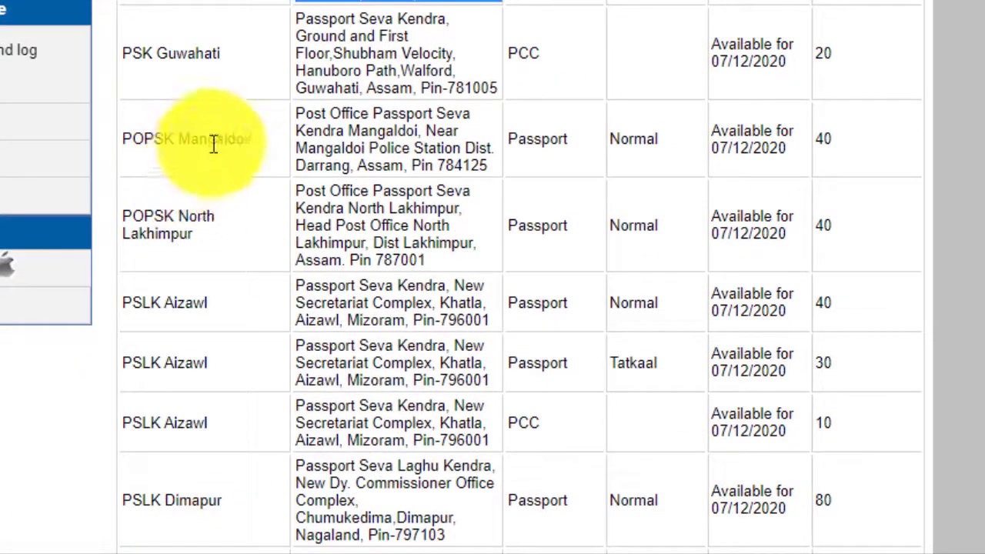
pyautogui.scroll(-3, 300, 180)
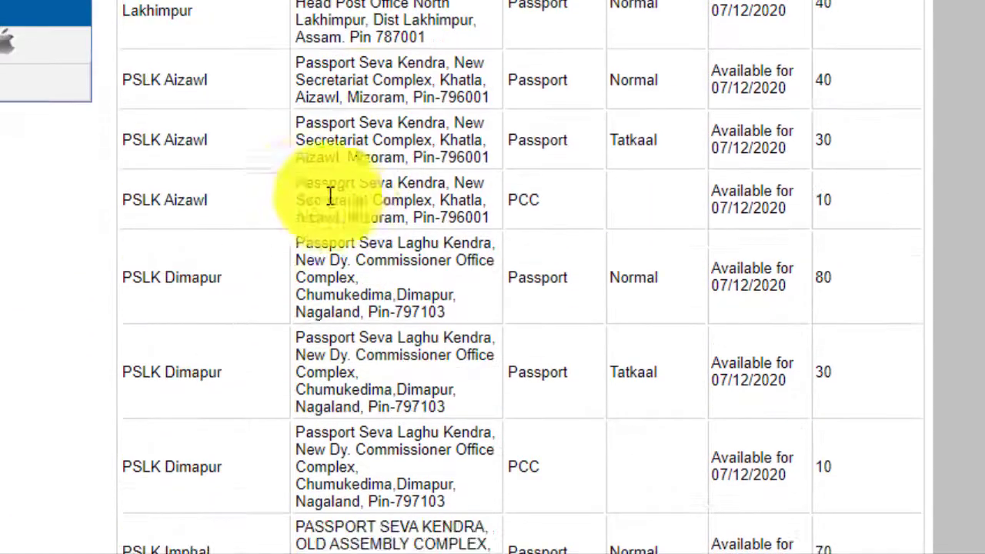
pyautogui.scroll(-3, 323, 185)
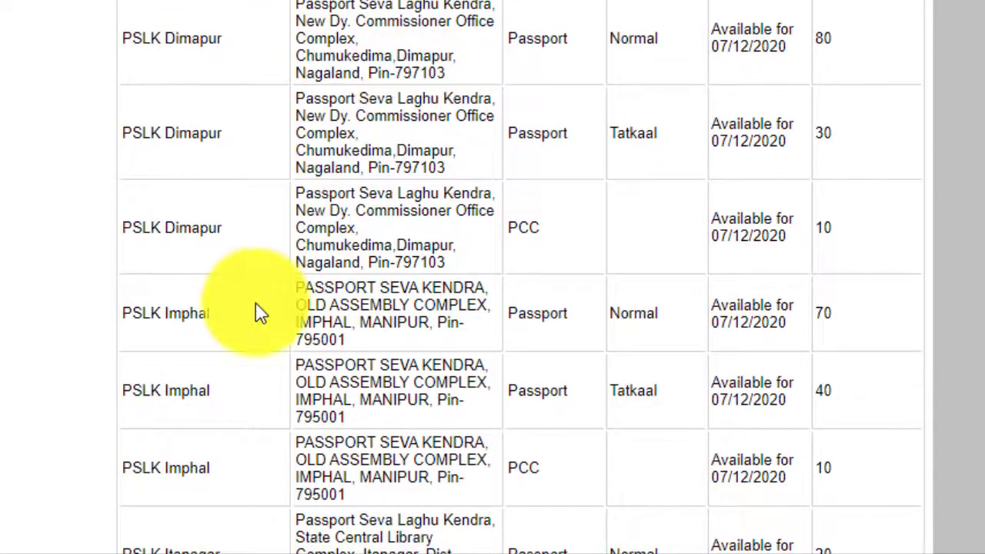
pyautogui.scroll(-3, 110, 216)
pyautogui.scroll(-3, 172, 170)
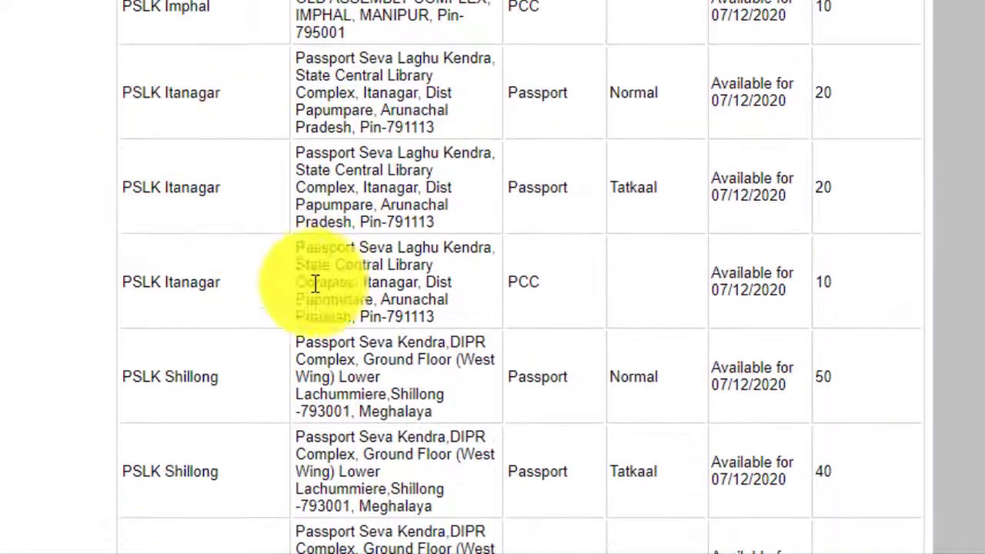
pyautogui.scroll(-3, 226, 275)
pyautogui.scroll(-3, 292, 372)
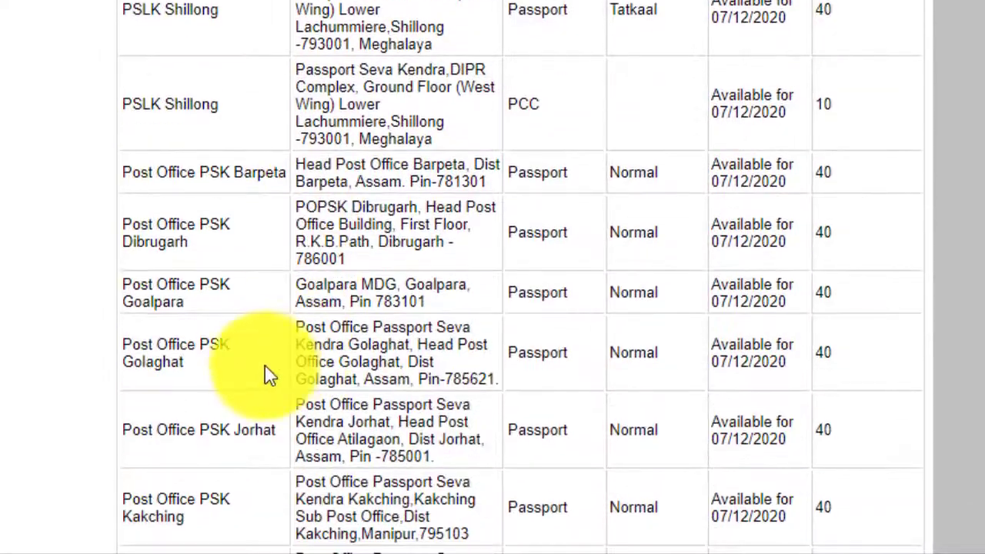
pyautogui.scroll(-8, 357, 385)
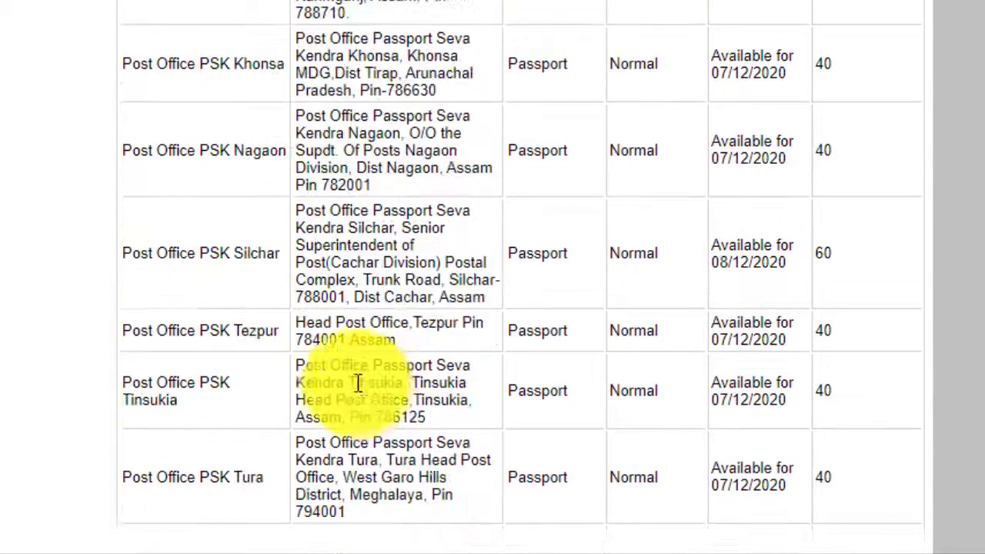
pyautogui.scroll(20, 358, 388)
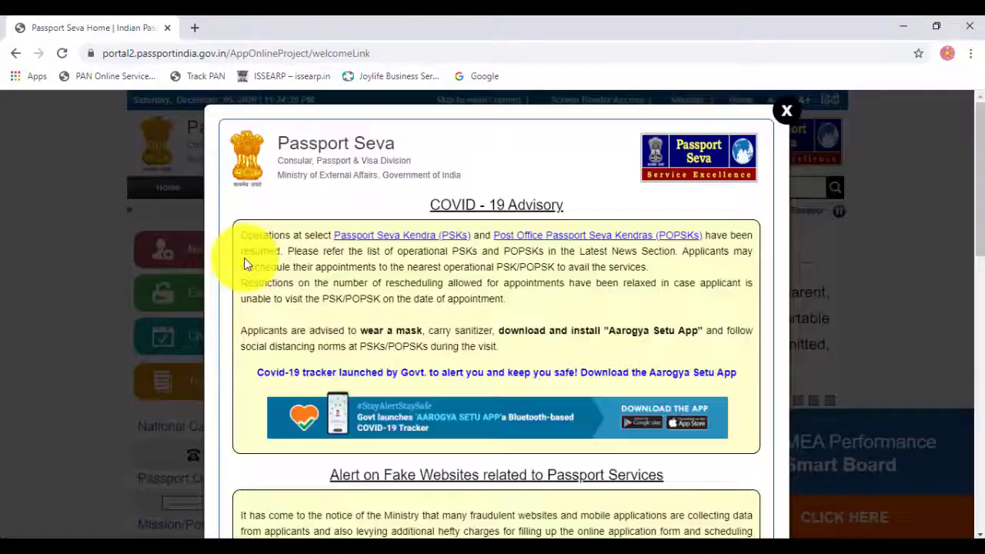
# Step: Close the advisory, start New User Registration, and choose Guwahati as the passport office
pyautogui.click(805, 141)
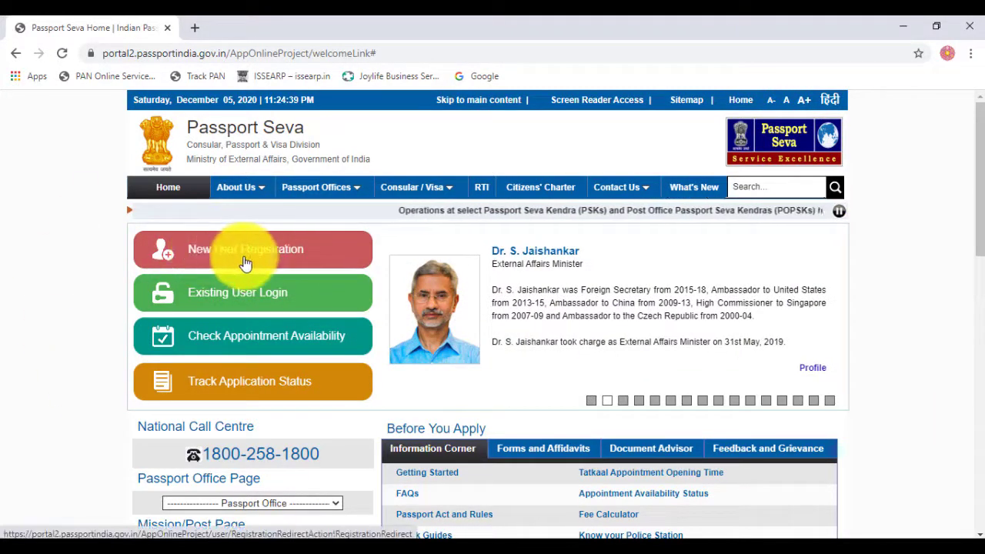
pyautogui.click(250, 256)
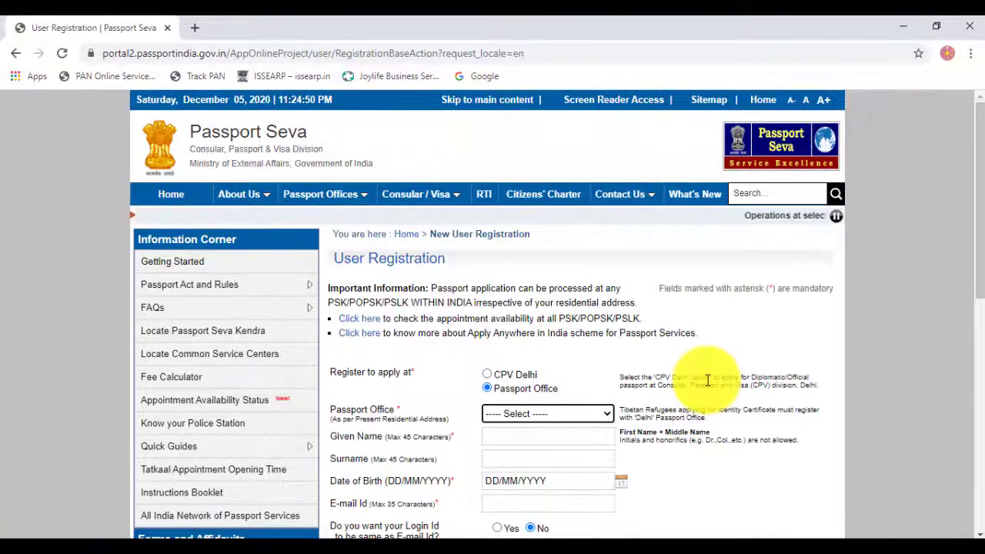
pyautogui.scroll(-3, 424, 407)
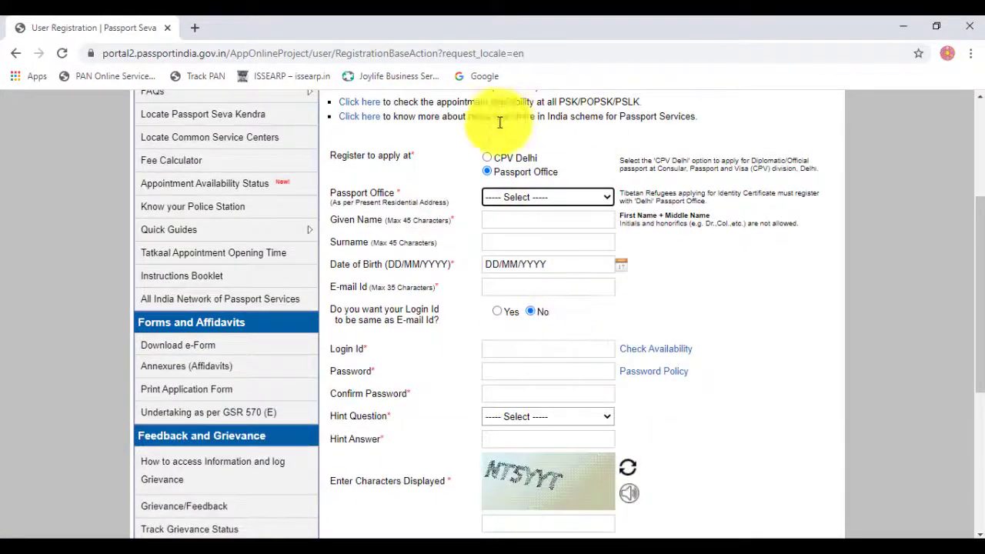
pyautogui.click(521, 198)
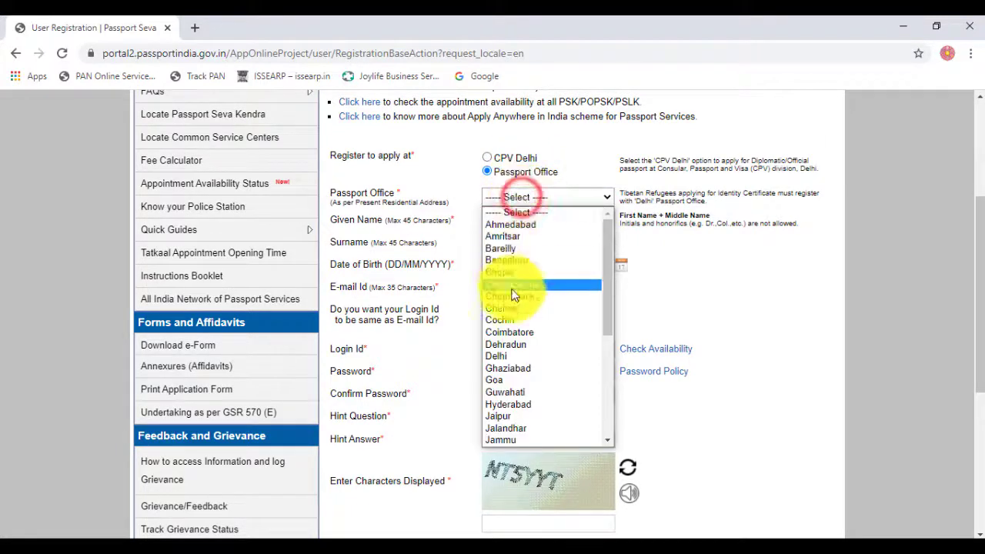
pyautogui.click(519, 393)
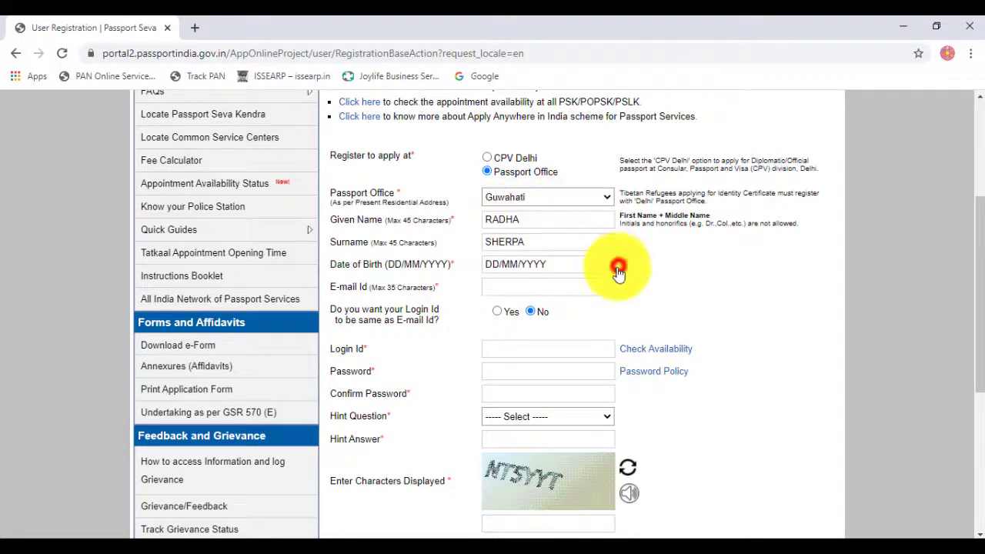
pyautogui.click(618, 266)
pyautogui.click(537, 288)
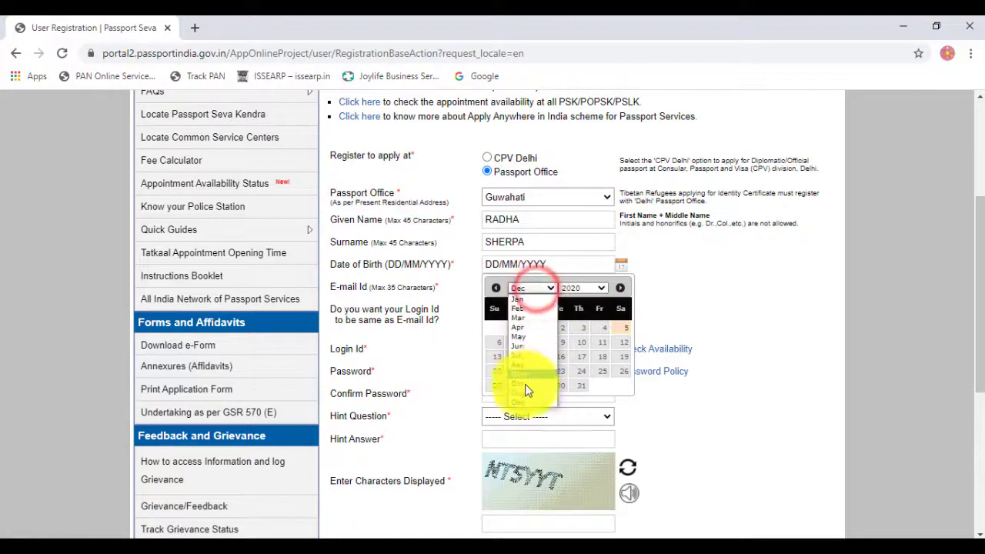
pyautogui.click(528, 392)
pyautogui.click(574, 287)
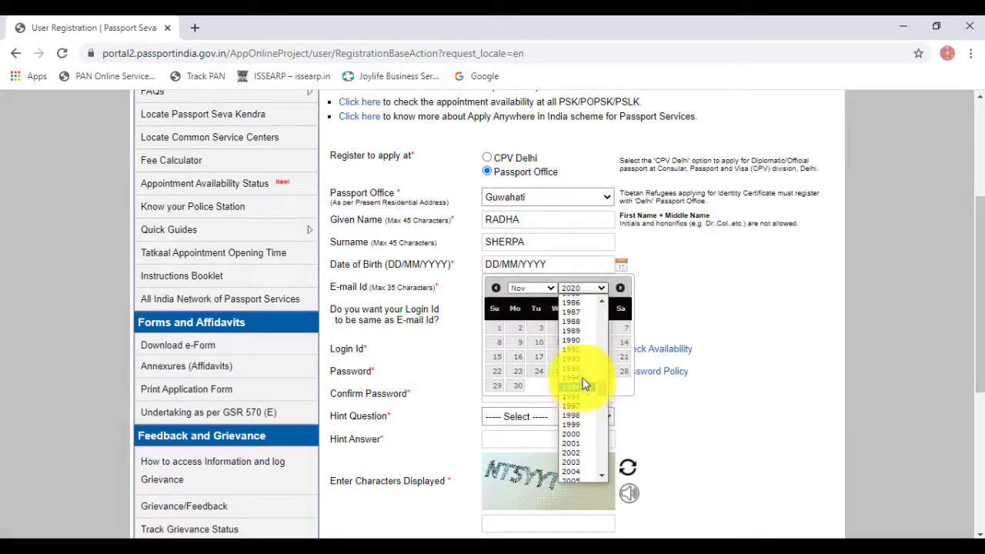
pyautogui.click(577, 359)
pyautogui.click(579, 329)
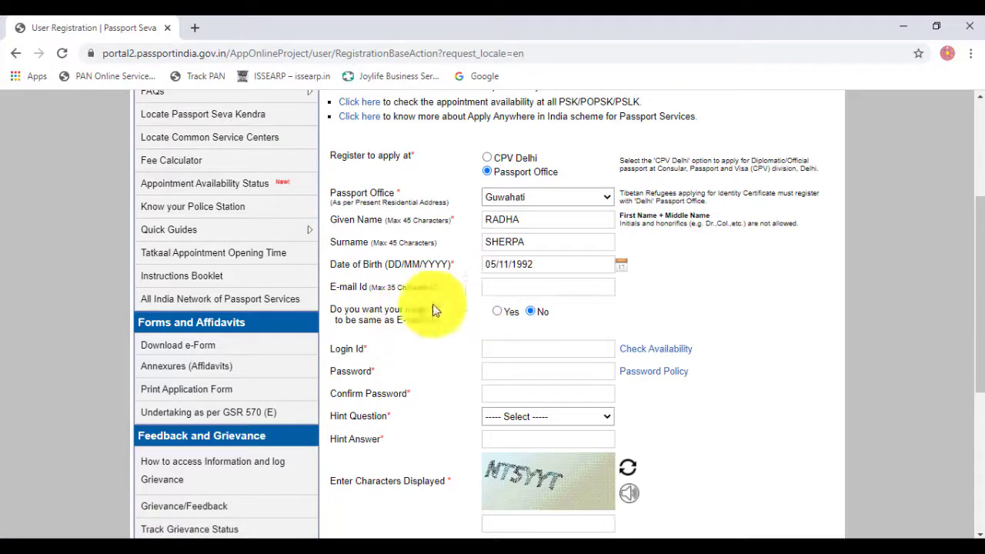
# Step: Enter the applicant's e-mail address and use it as the login id
pyautogui.click(496, 288)
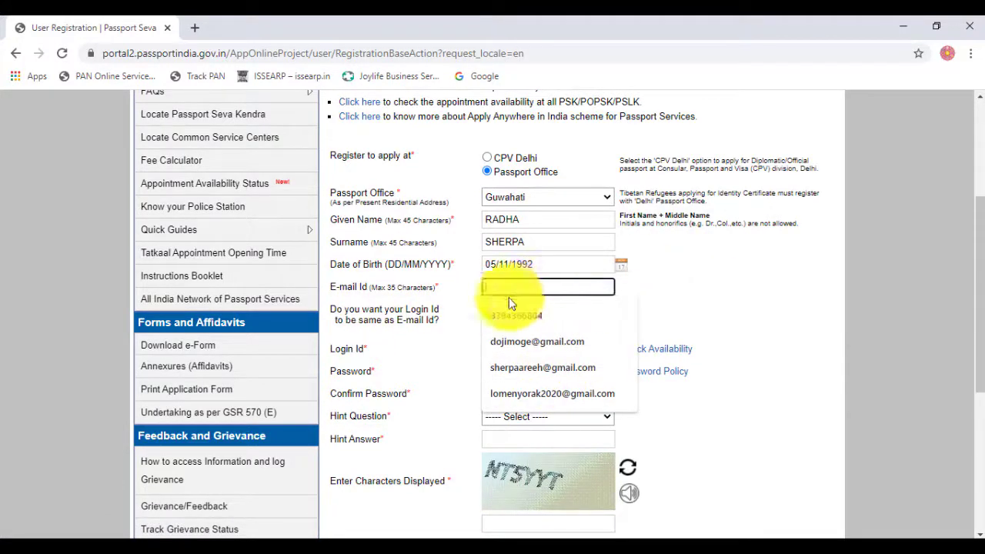
pyautogui.write('S')
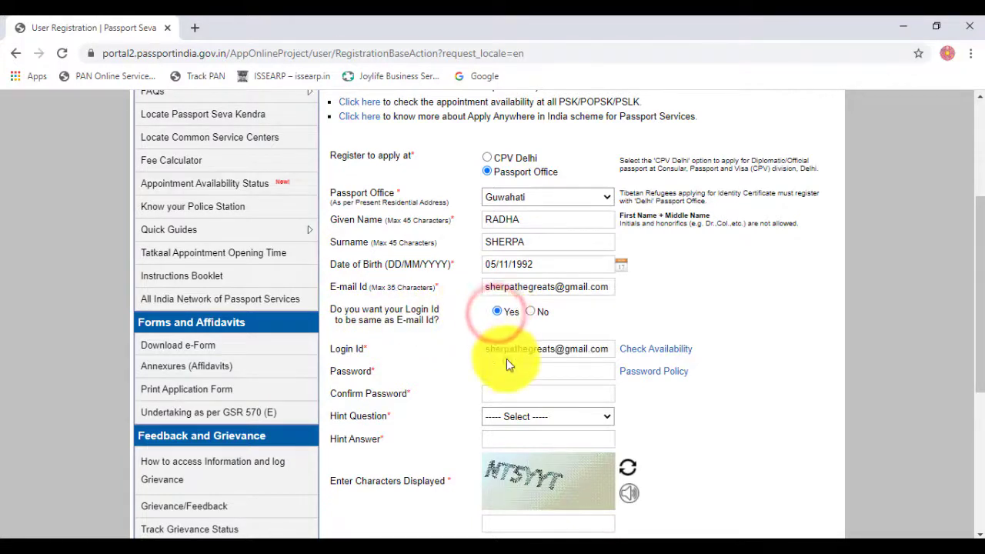
pyautogui.click(530, 311)
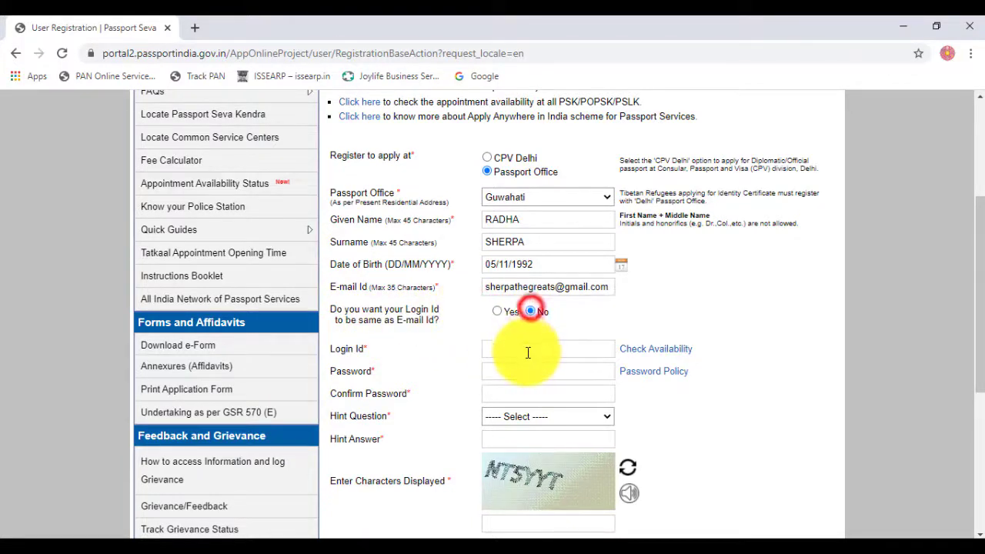
pyautogui.click(497, 311)
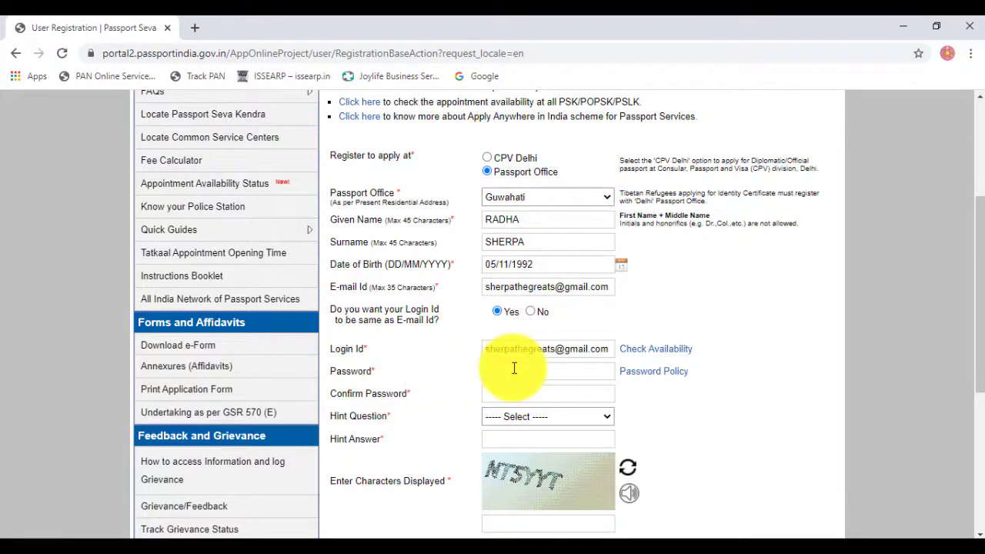
# Step: Fill in the account password and its confirmation, check the hint questions, and start the captcha
pyautogui.click(513, 370)
pyautogui.scroll(-1, 420, 377)
pyautogui.scroll(-1, 420, 377)
pyautogui.click(500, 321)
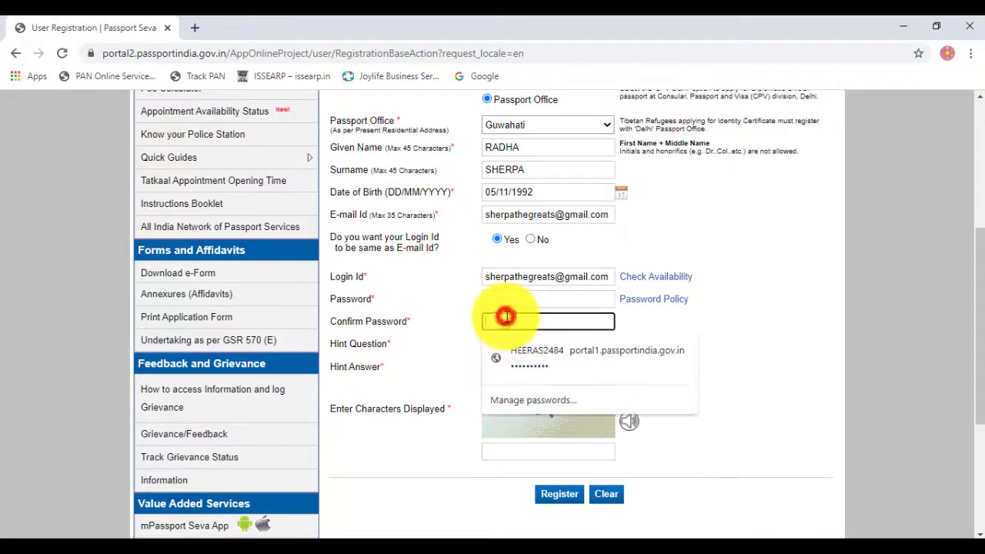
pyautogui.click(384, 373)
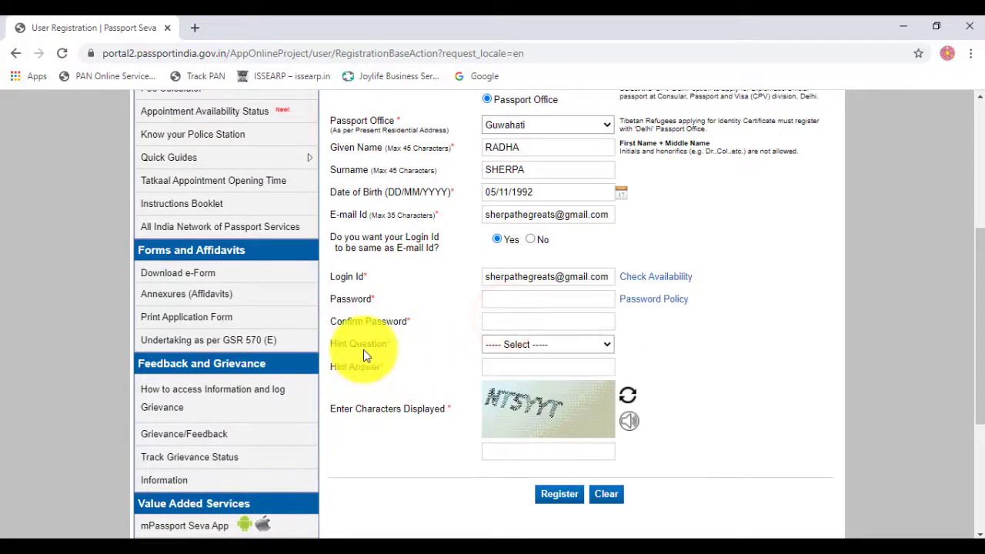
pyautogui.click(489, 344)
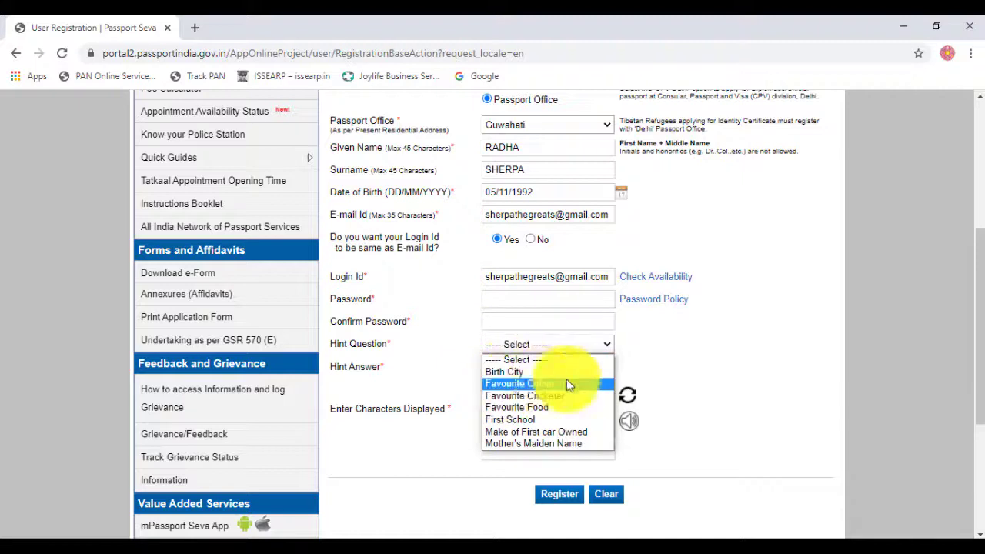
pyautogui.click(435, 443)
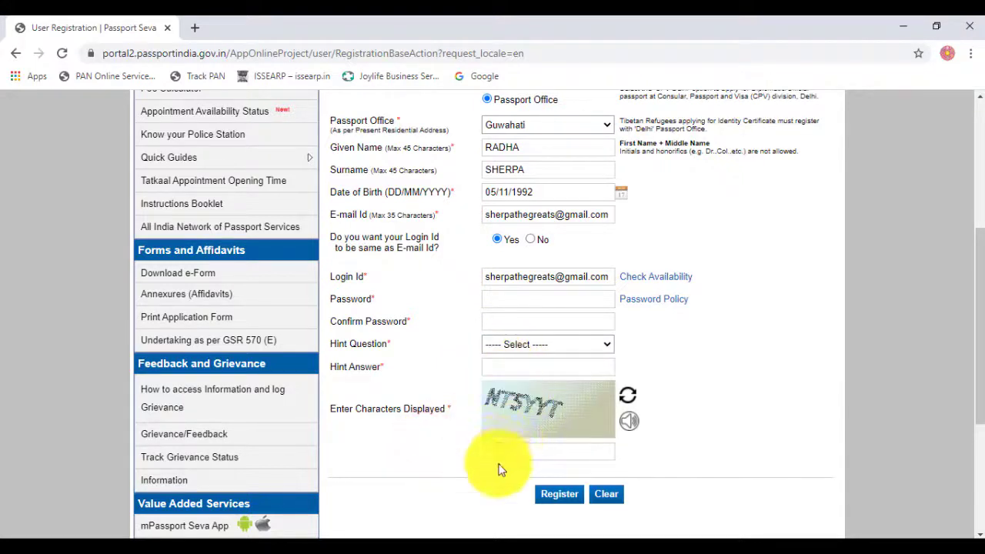
pyautogui.click(498, 450)
pyautogui.click(739, 422)
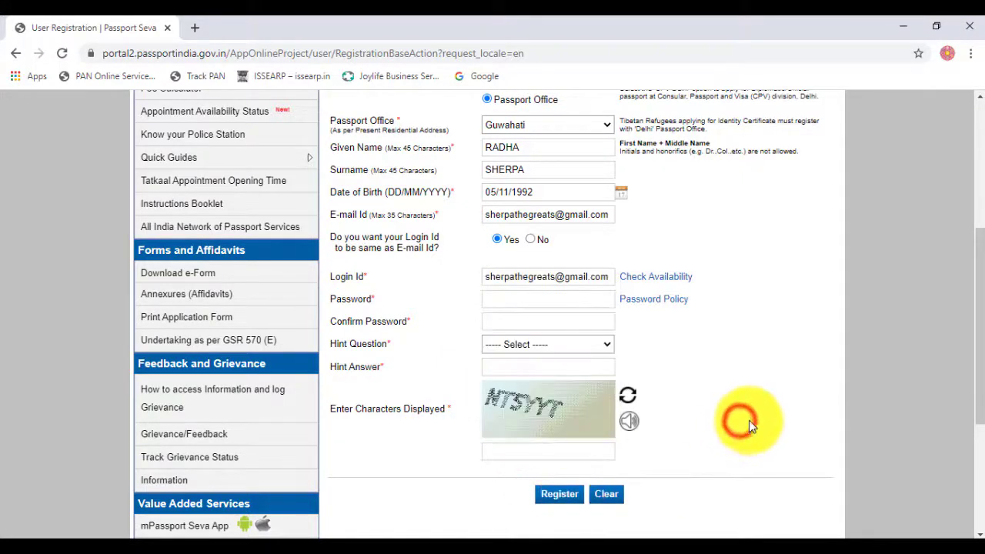
pyautogui.scroll(4, 749, 420)
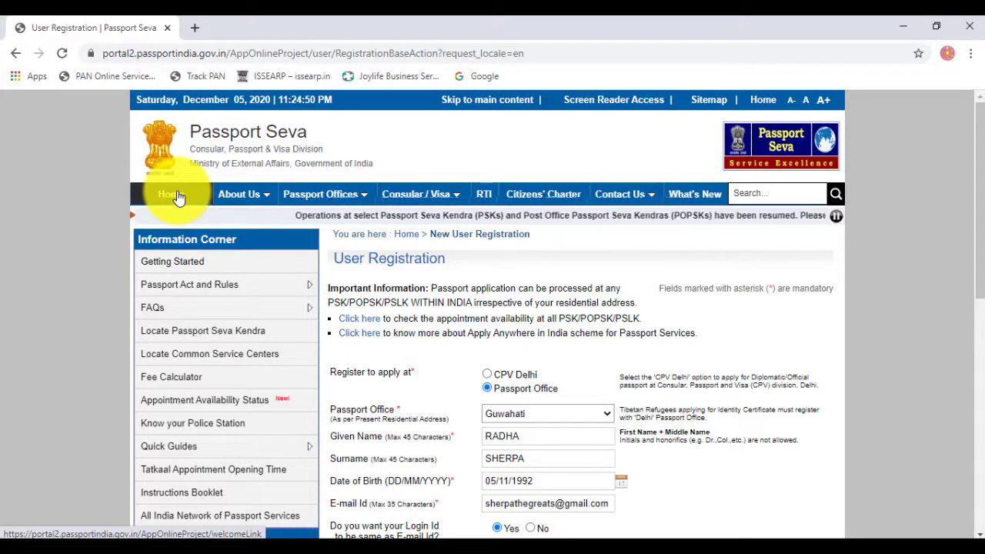
# Step: Return to the home page, dismiss the COVID-19 advisory, and open Existing User Login
pyautogui.click(176, 195)
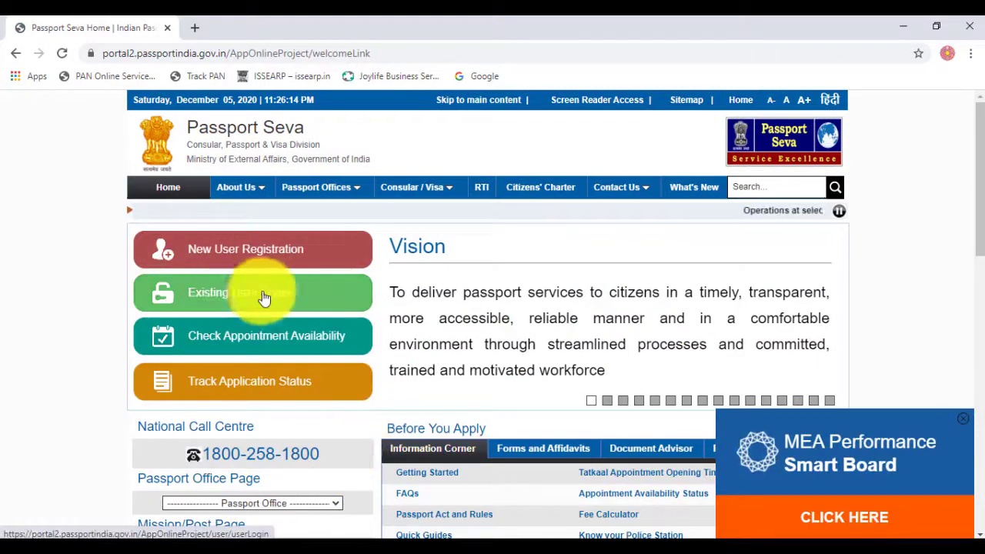
pyautogui.click(259, 297)
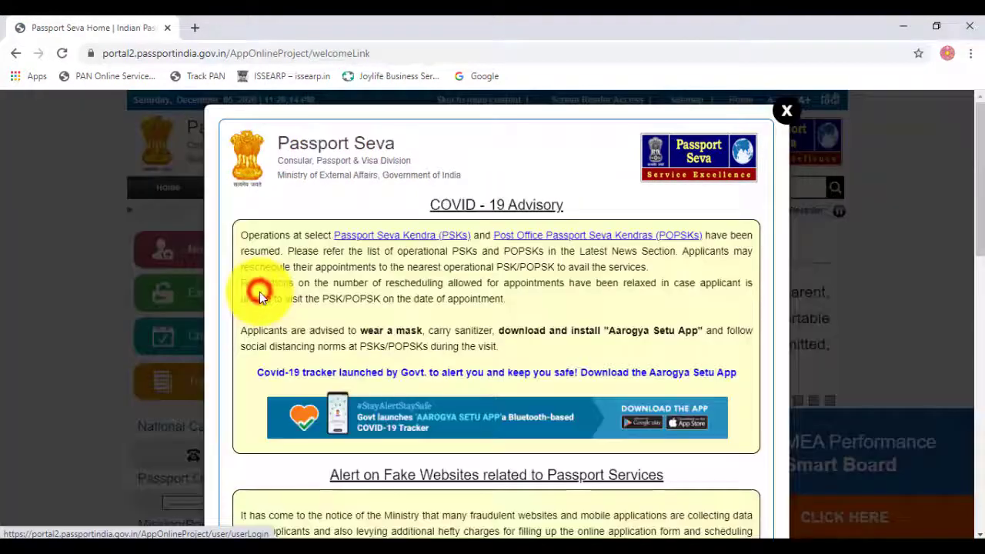
pyautogui.click(784, 116)
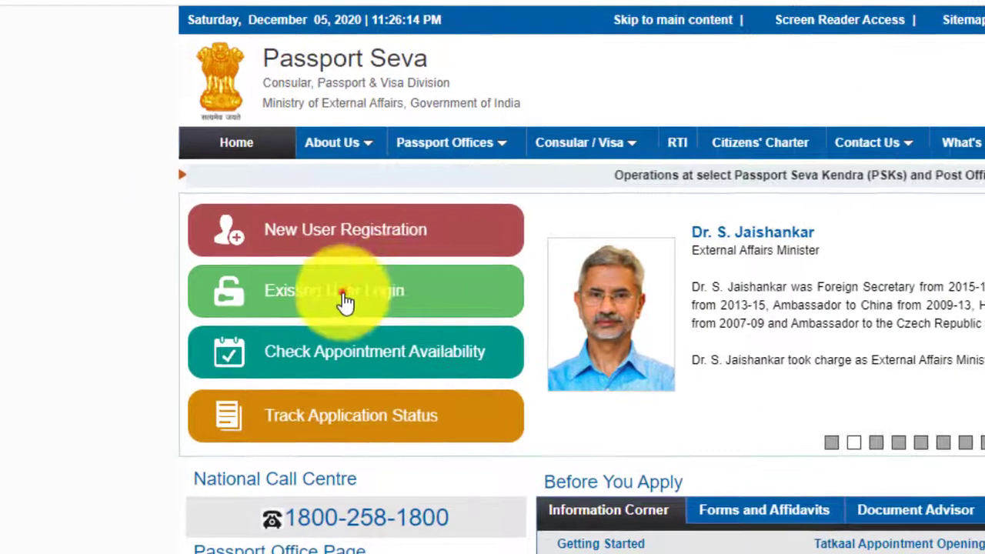
pyautogui.click(343, 289)
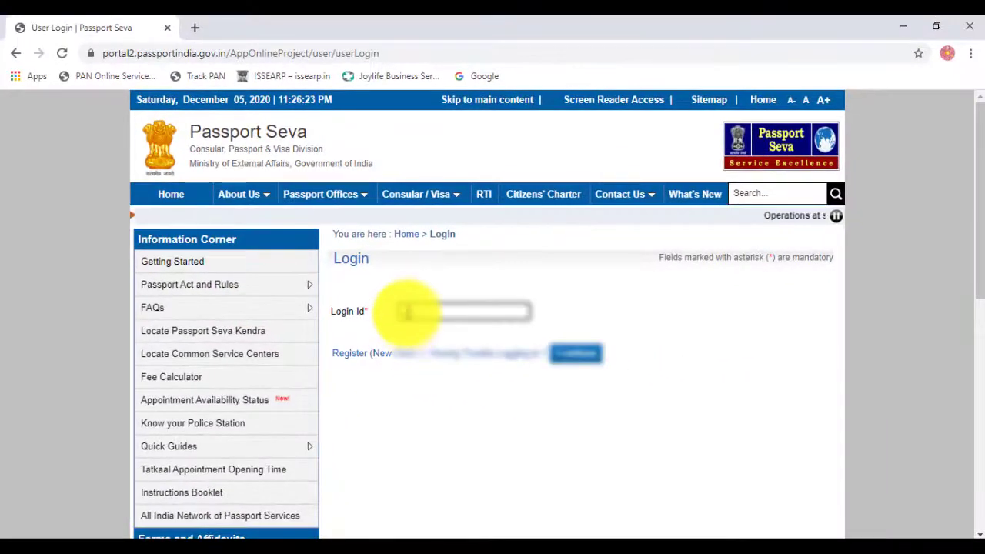
# Step: Sign in with the account's login id, password and captcha characters
pyautogui.click(408, 310)
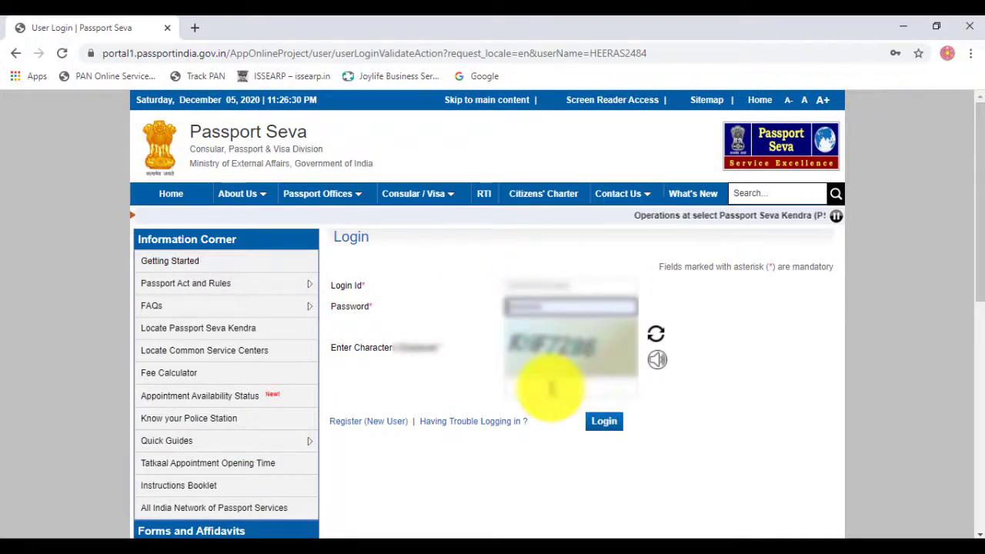
pyautogui.click(550, 308)
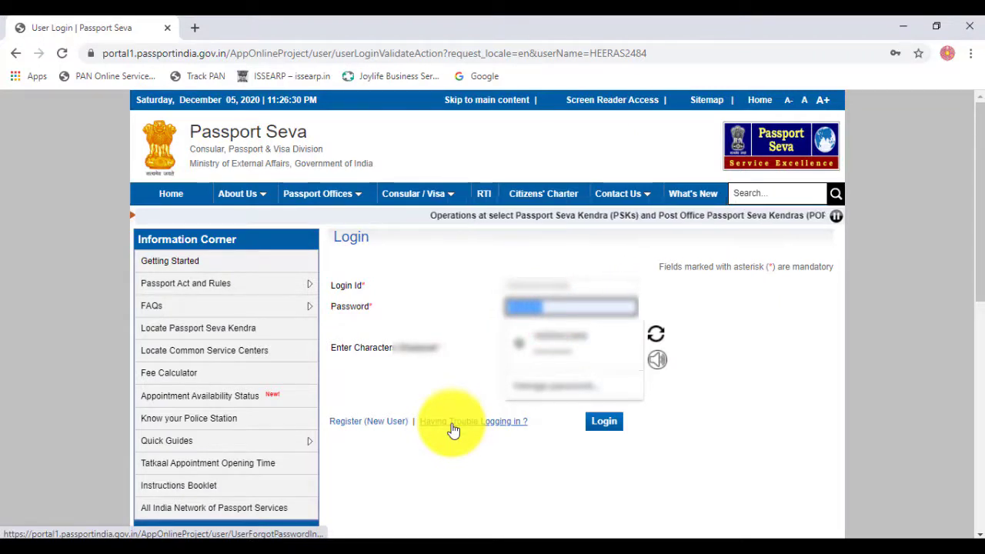
pyautogui.press('Escape')
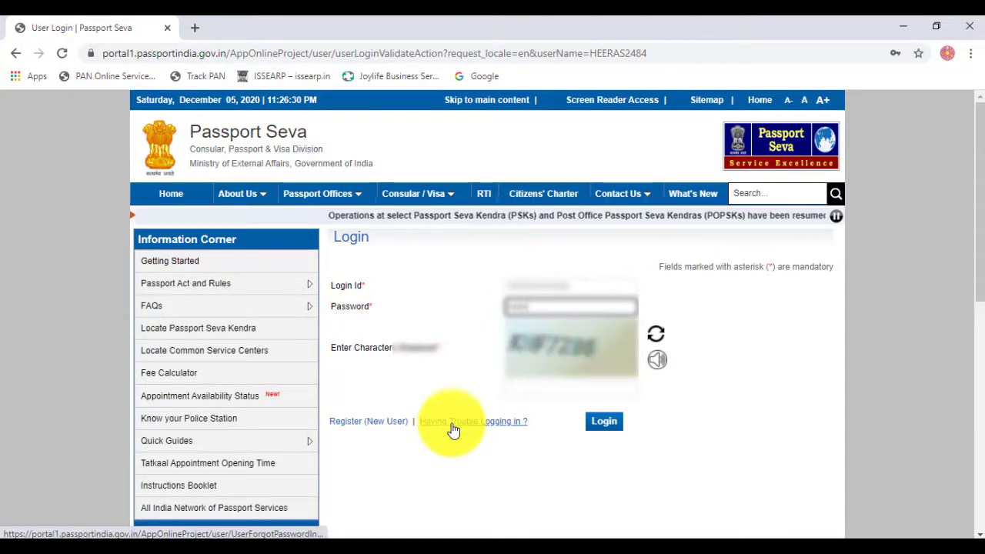
pyautogui.press('BackSpace')
pyautogui.press('BackSpace')
pyautogui.write('••')
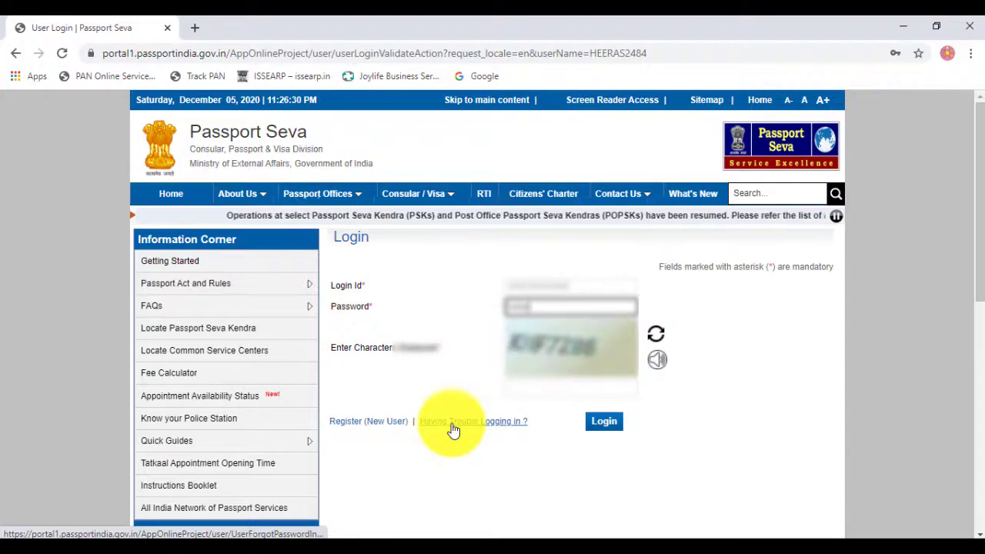
pyautogui.press('Tab')
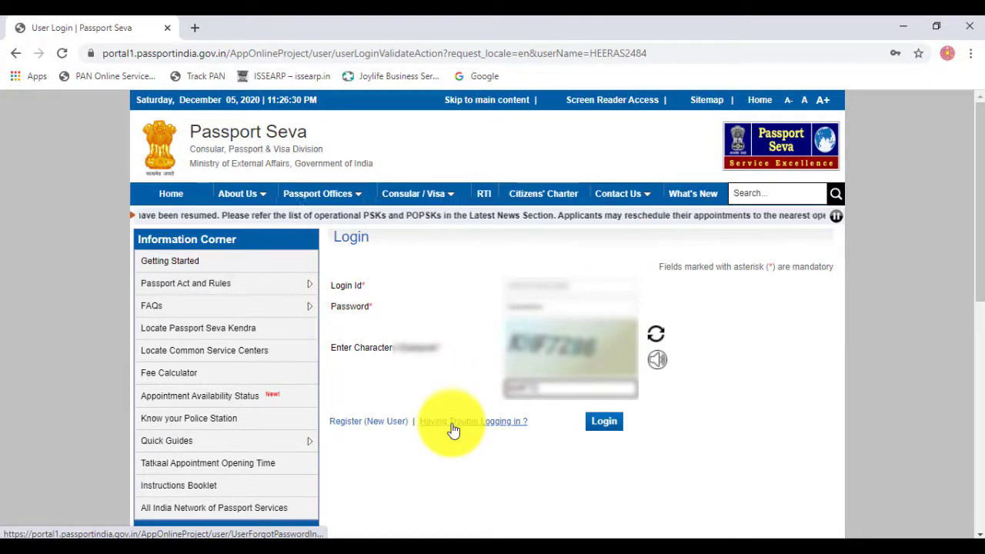
pyautogui.click(608, 420)
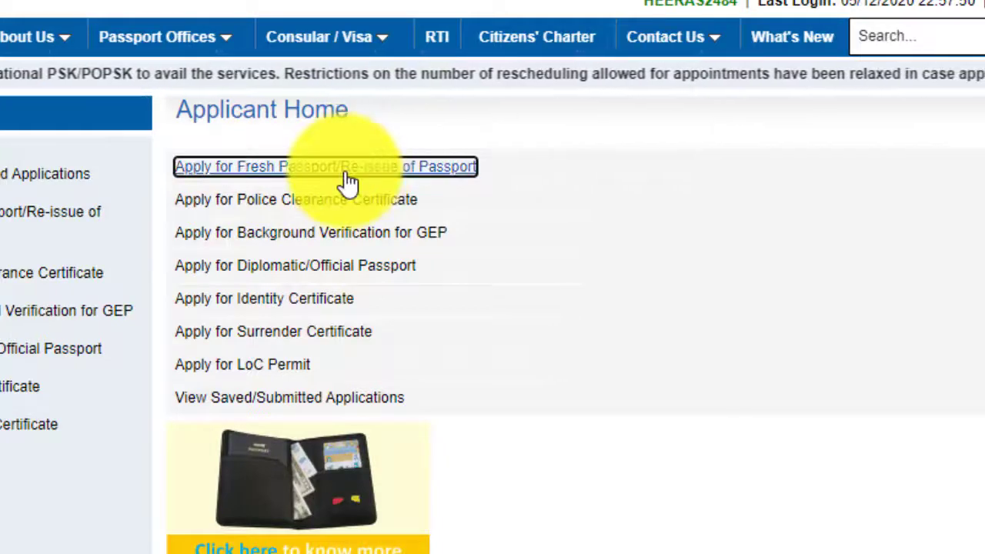
# Step: Choose Apply for Fresh Passport/Re-issue of Passport and fill the application form online
pyautogui.click(300, 168)
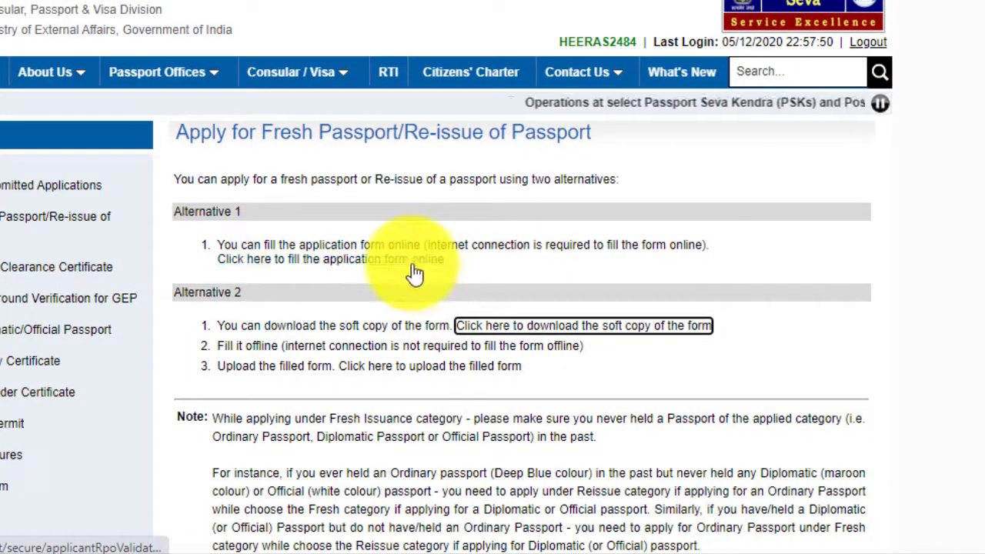
pyautogui.click(410, 260)
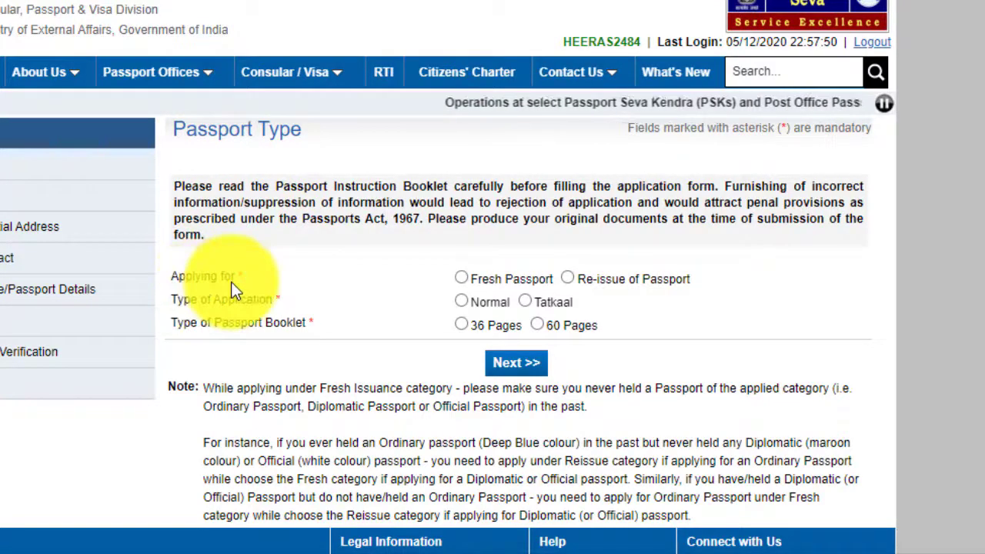
# Step: Choose Fresh Passport, Normal application type and a 36 Pages booklet, then proceed
pyautogui.click(568, 279)
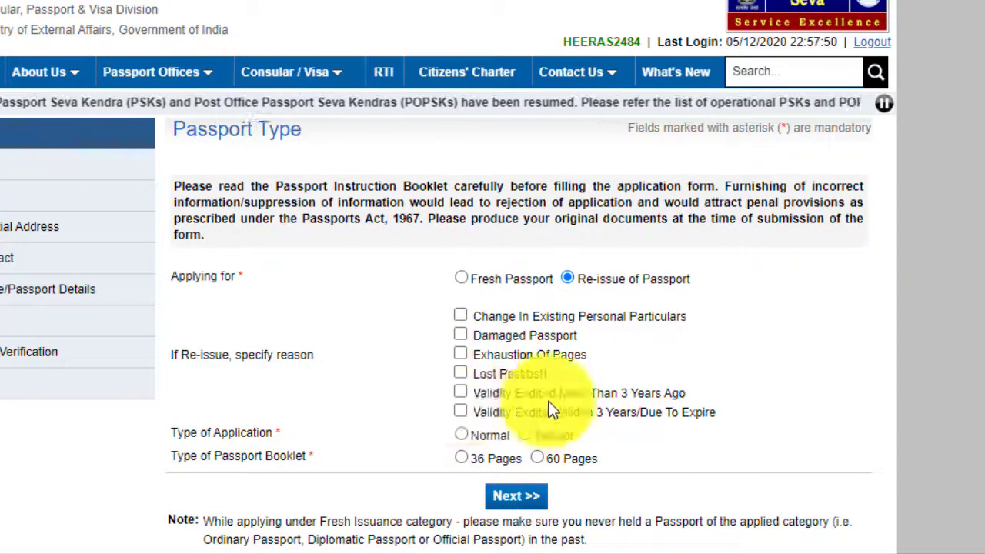
pyautogui.click(461, 279)
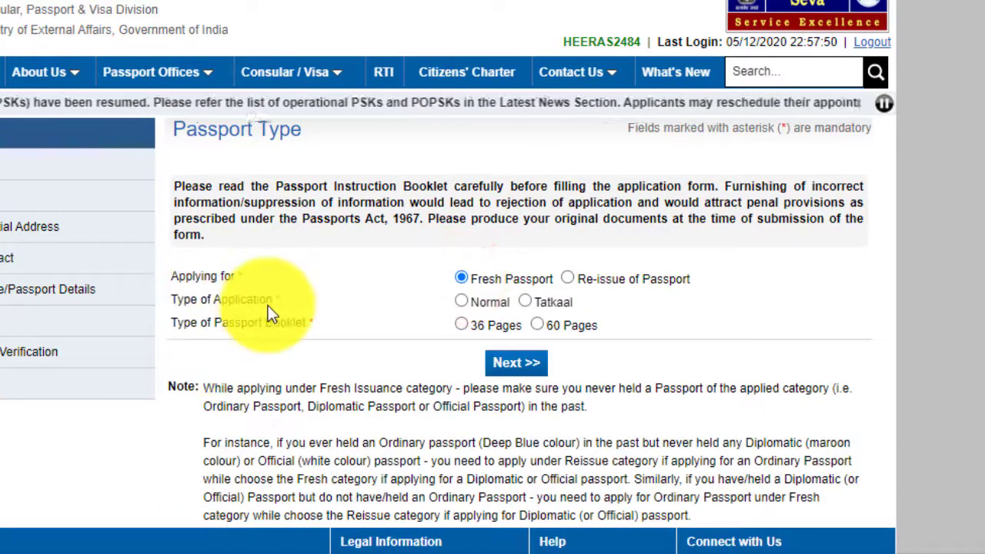
pyautogui.click(461, 301)
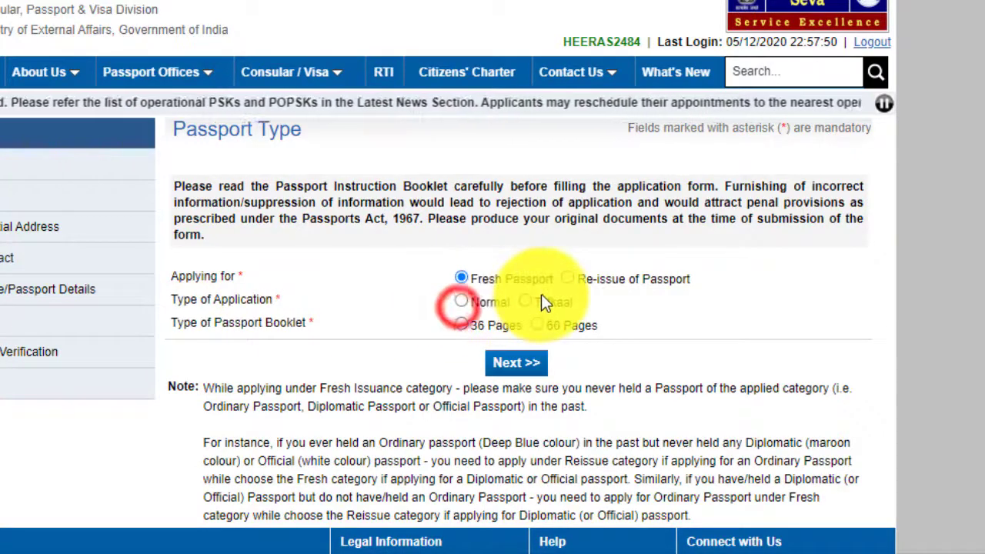
pyautogui.click(524, 301)
pyautogui.click(460, 302)
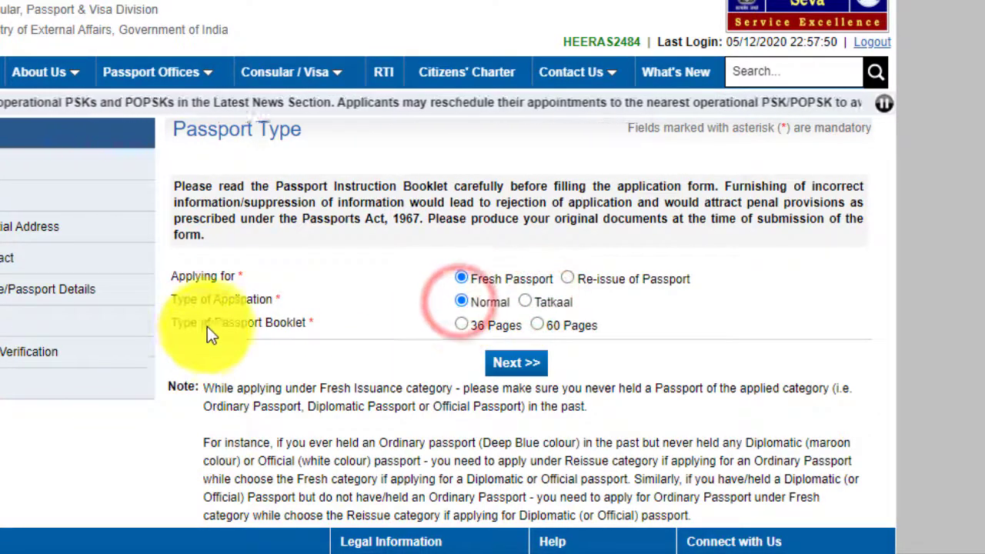
pyautogui.click(460, 324)
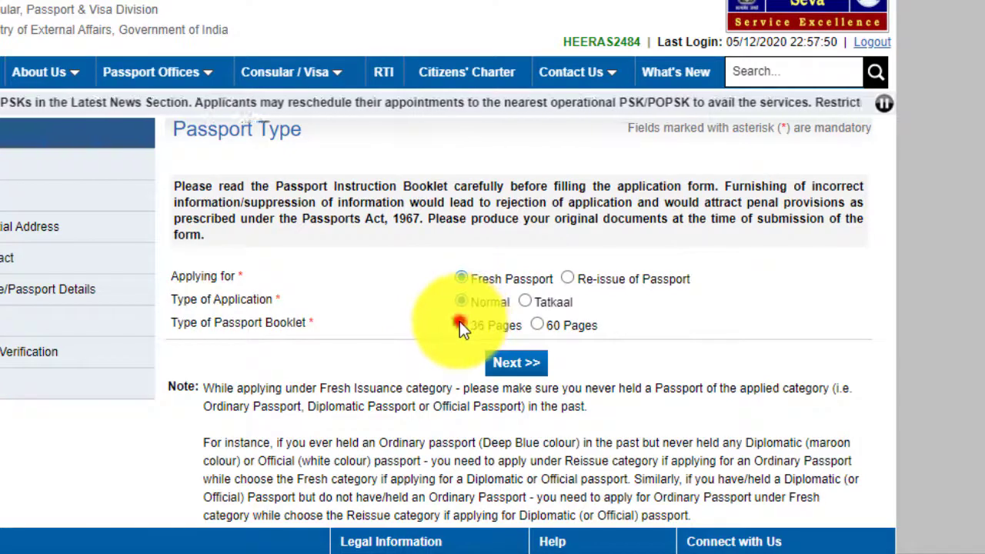
pyautogui.click(537, 324)
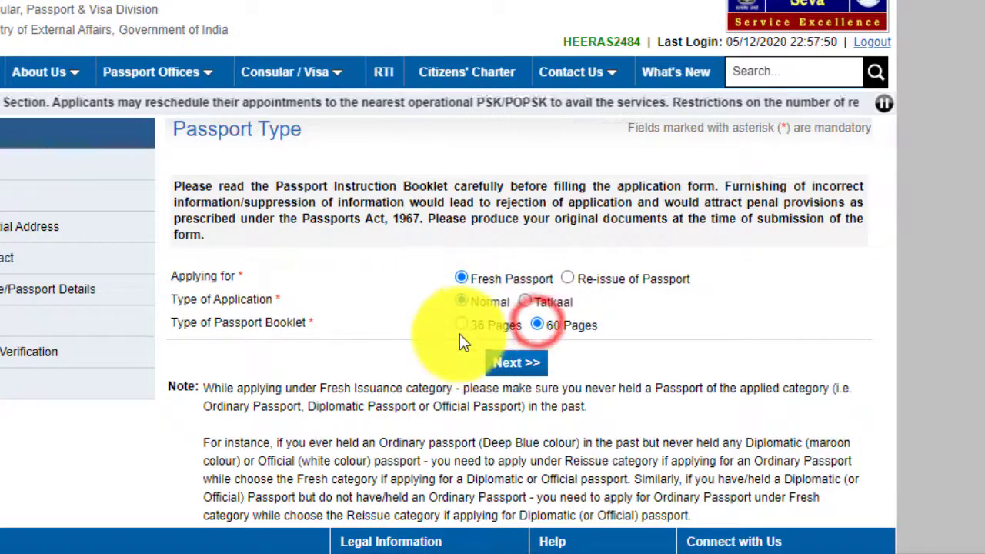
pyautogui.click(461, 325)
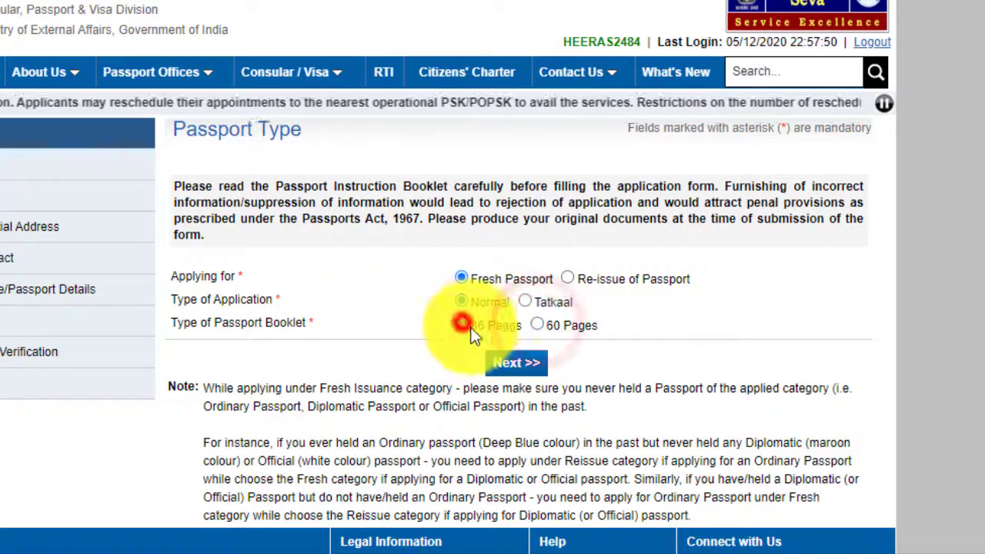
pyautogui.click(540, 324)
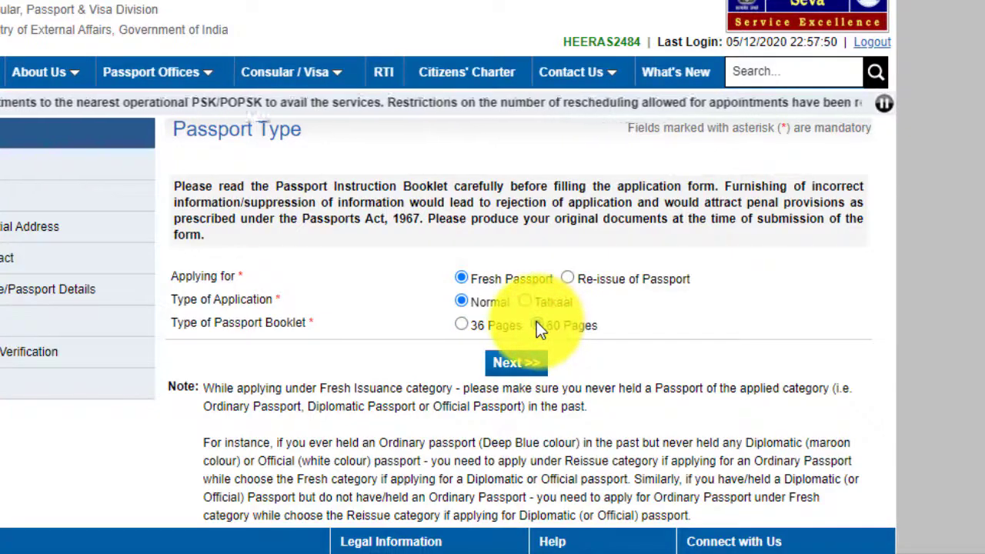
pyautogui.click(461, 324)
pyautogui.click(516, 362)
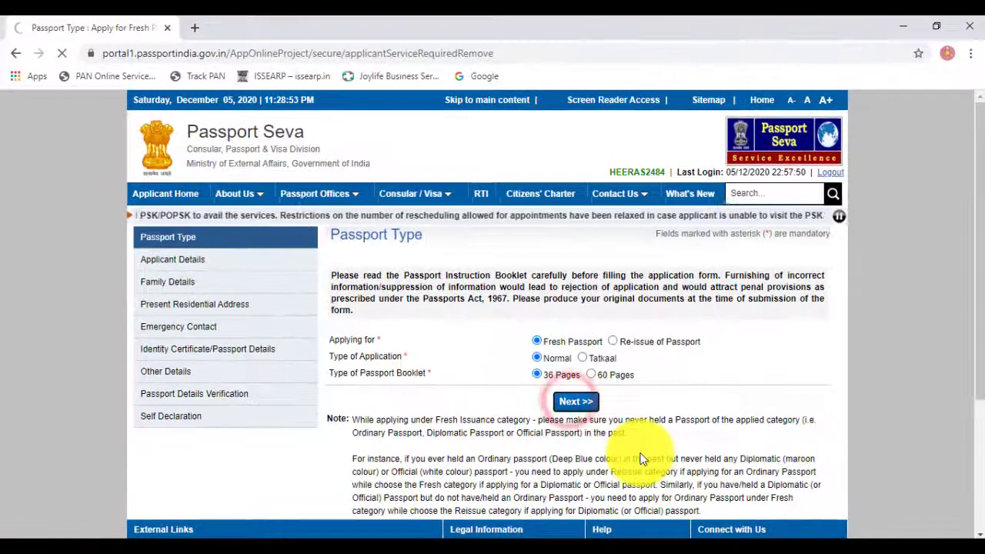
# Step: Enter the applicant's given name and surname and set gender to Female
pyautogui.scroll(-8, 717, 387)
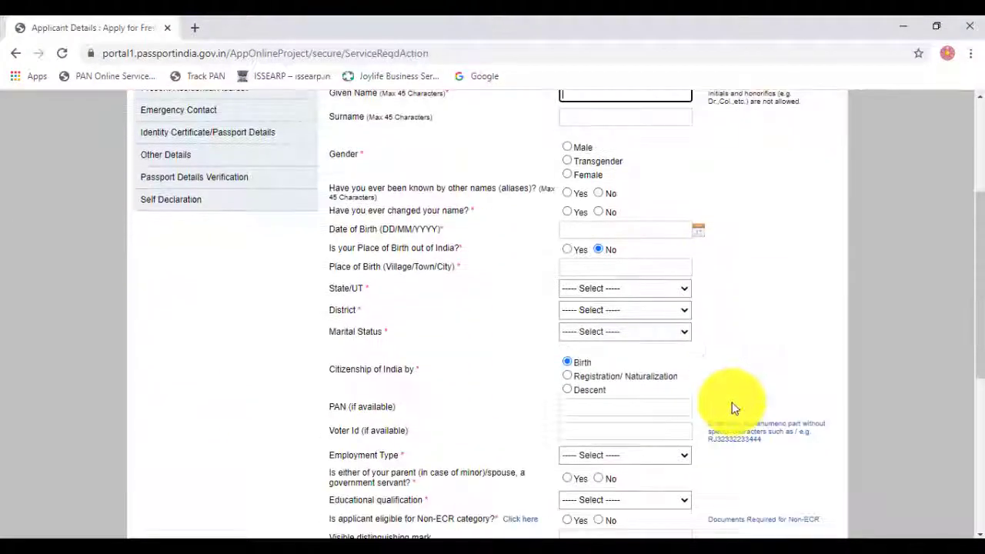
pyautogui.scroll(8, 685, 465)
pyautogui.scroll(-10, 681, 450)
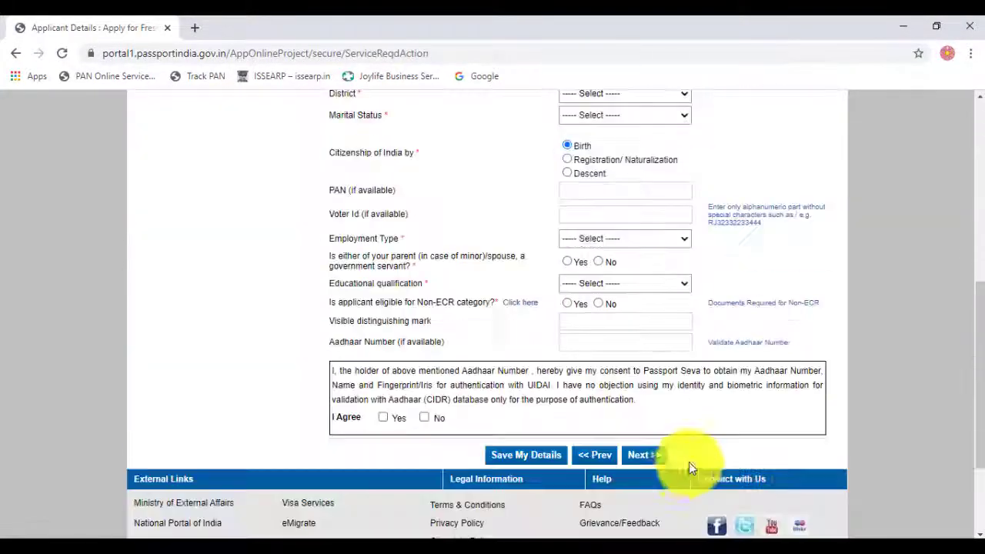
pyautogui.scroll(10, 682, 479)
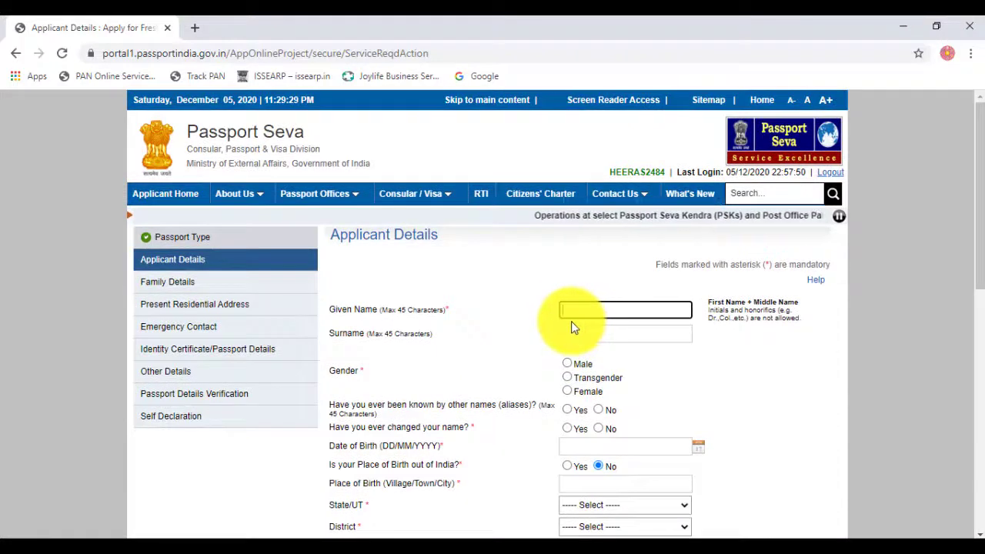
pyautogui.click(566, 309)
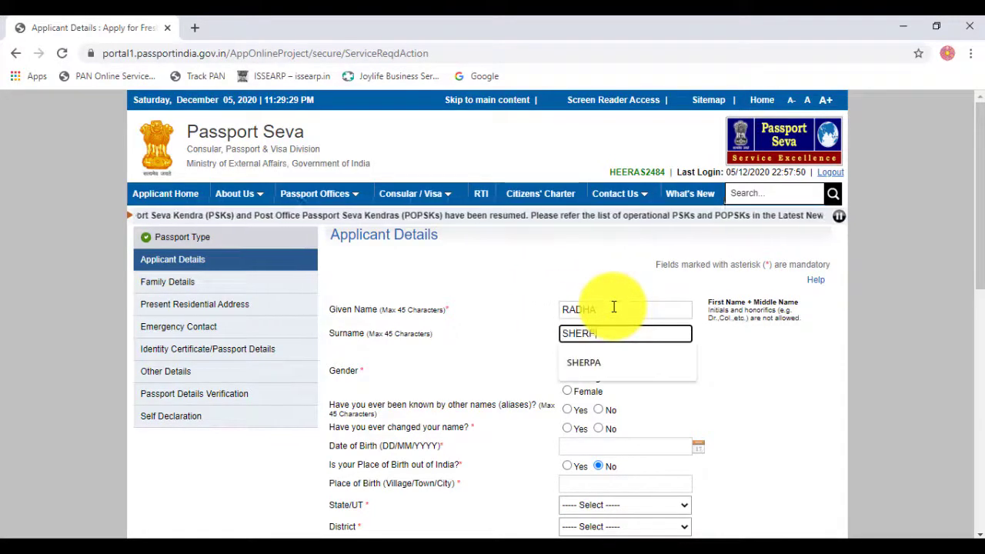
pyautogui.press('Tab')
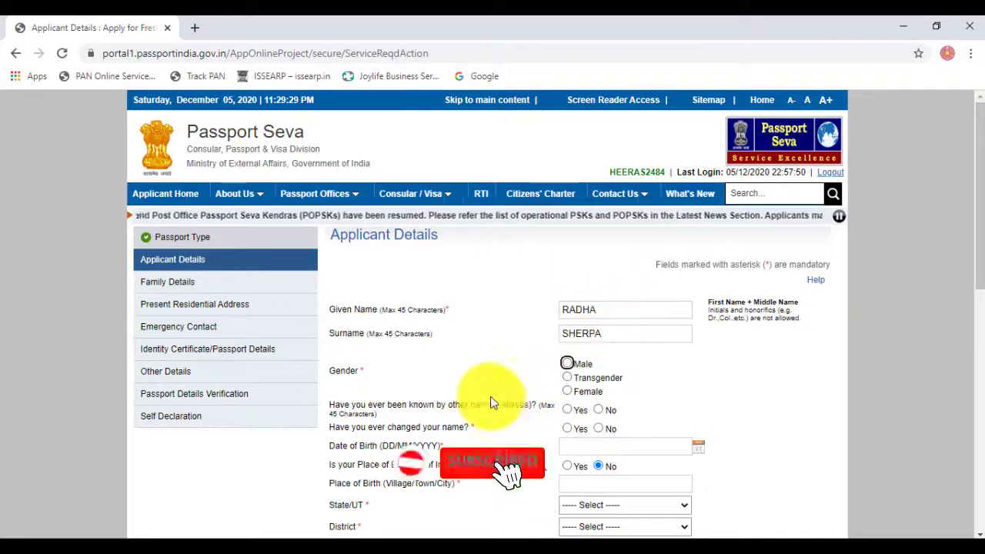
pyautogui.click(562, 391)
# Step: Answer No to the alias and name-change questions and start the birth date at November
pyautogui.scroll(-2, 670, 389)
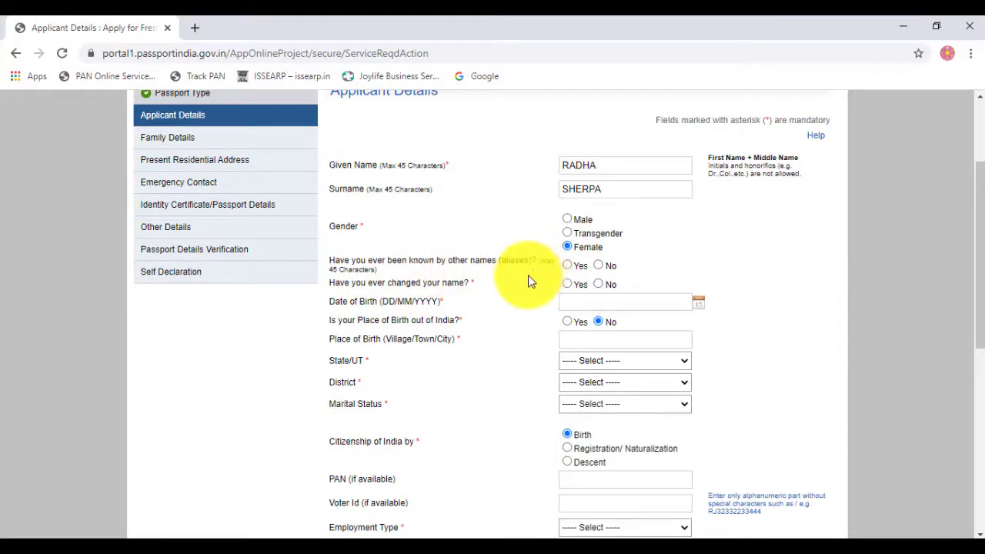
pyautogui.click(598, 266)
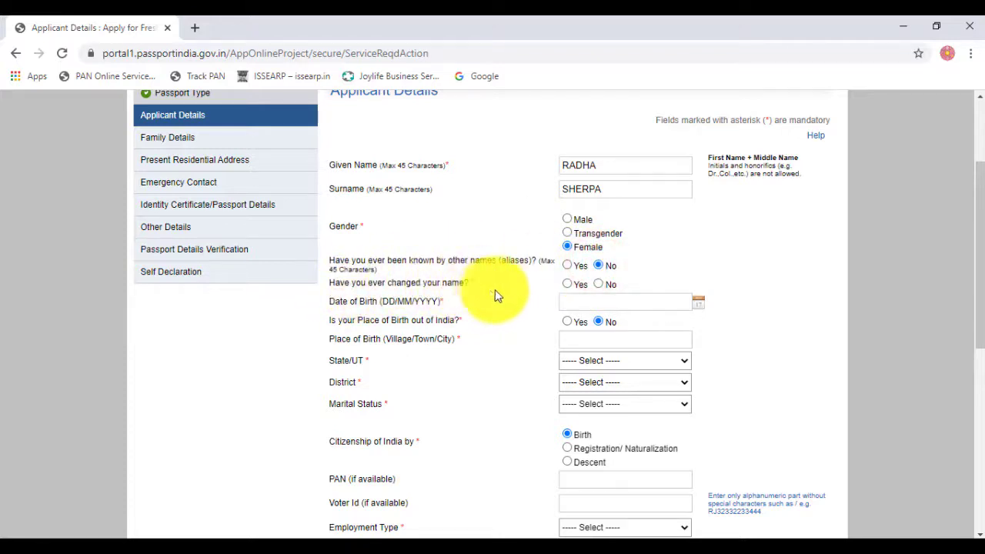
pyautogui.click(567, 285)
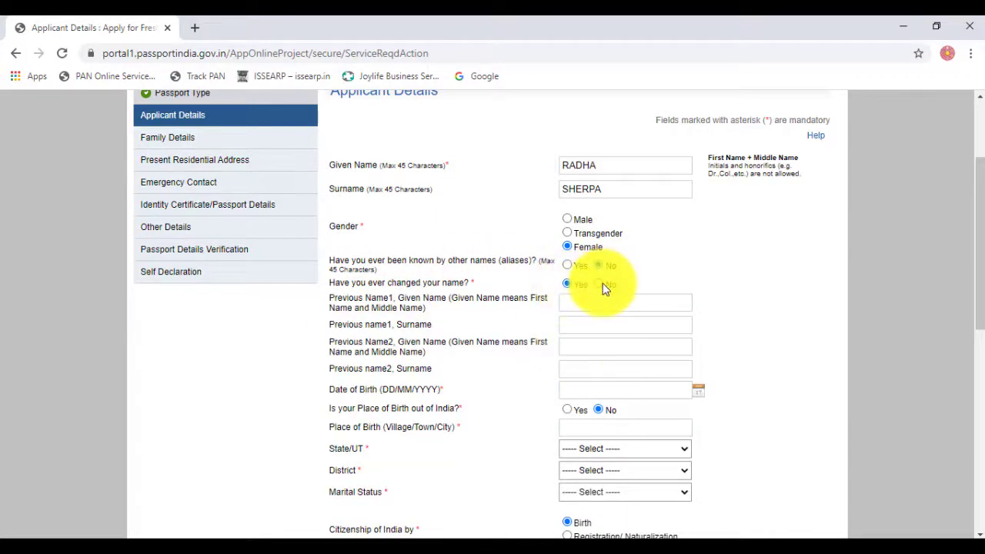
pyautogui.click(599, 285)
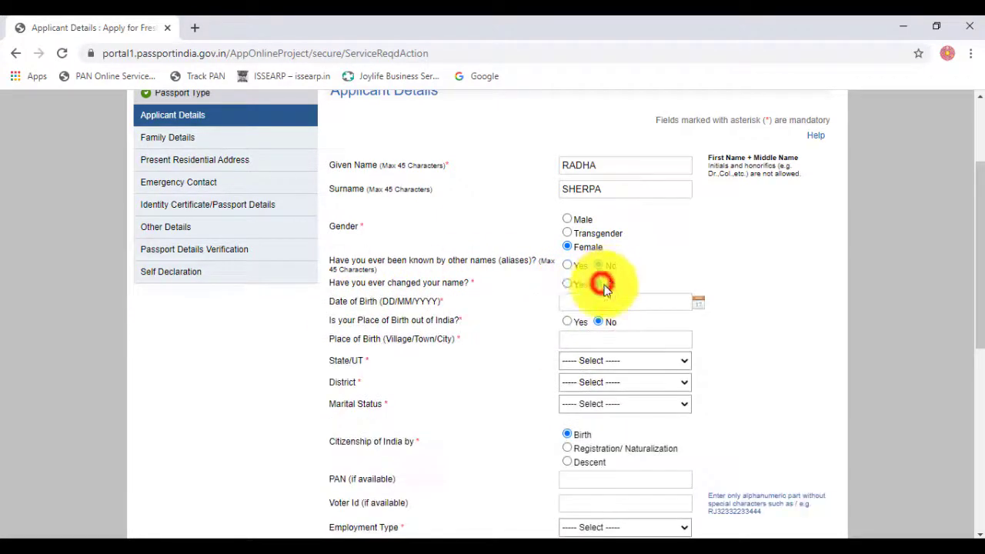
pyautogui.click(698, 302)
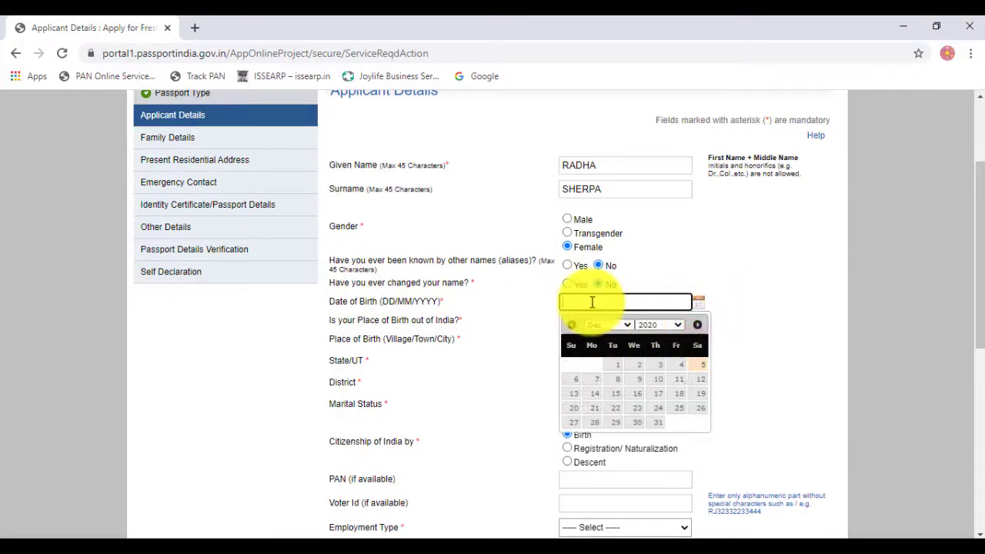
pyautogui.click(617, 326)
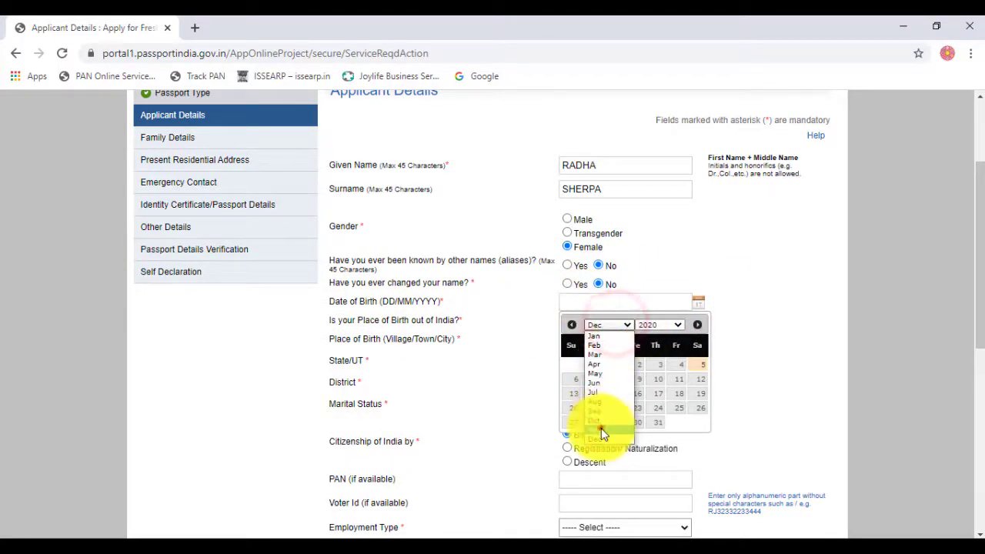
pyautogui.click(600, 426)
pyautogui.click(646, 325)
pyautogui.scroll(20, 661, 431)
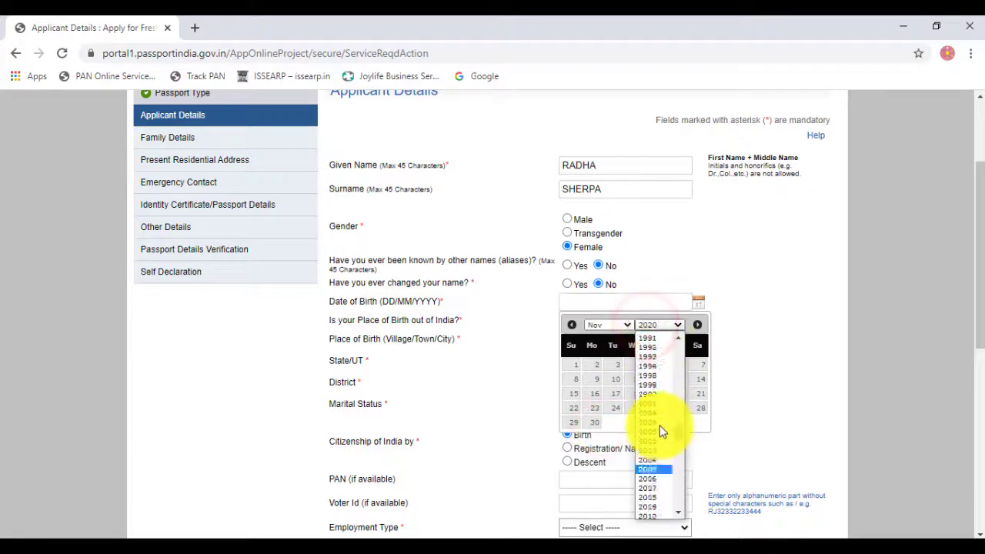
pyautogui.scroll(-4, 657, 472)
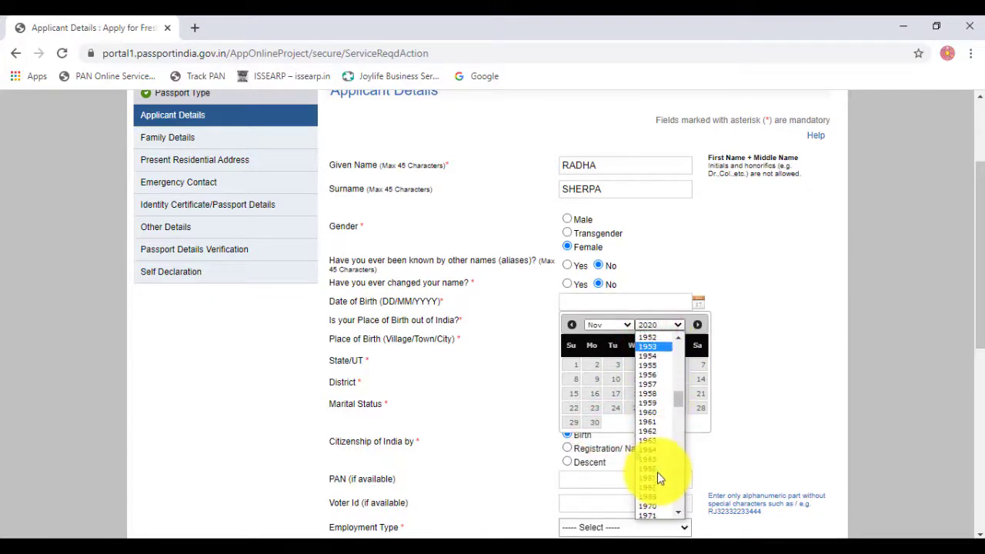
pyautogui.scroll(-10, 657, 473)
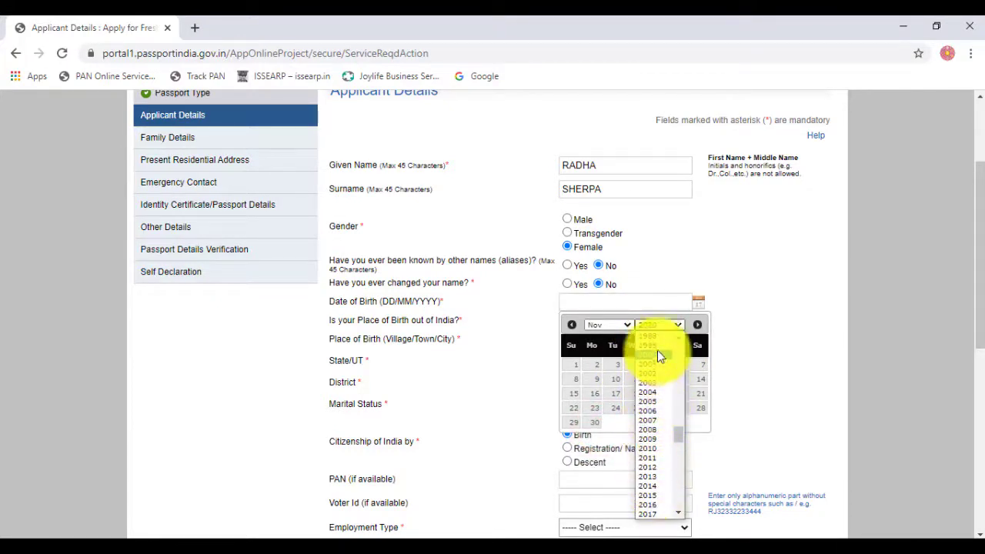
pyautogui.scroll(5, 660, 368)
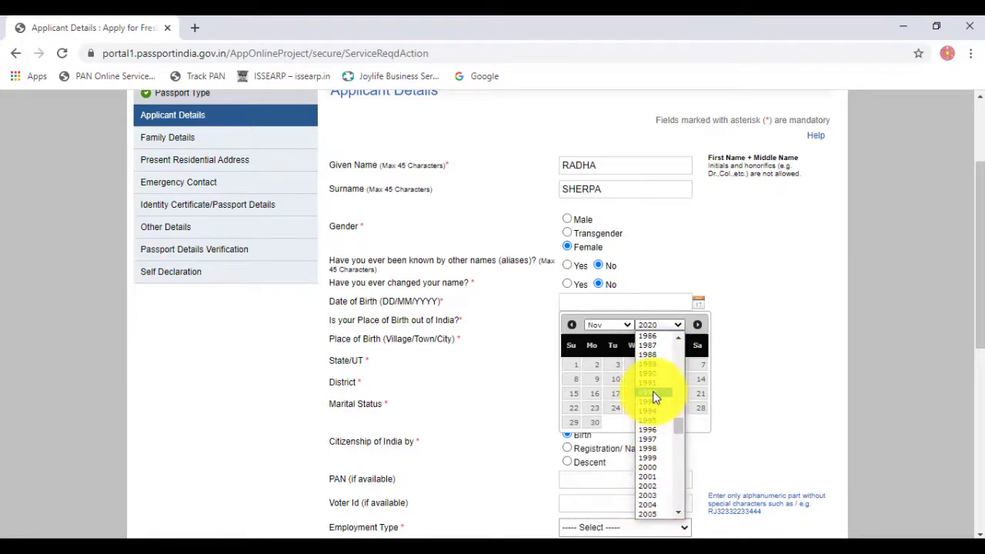
pyautogui.click(653, 394)
pyautogui.click(654, 363)
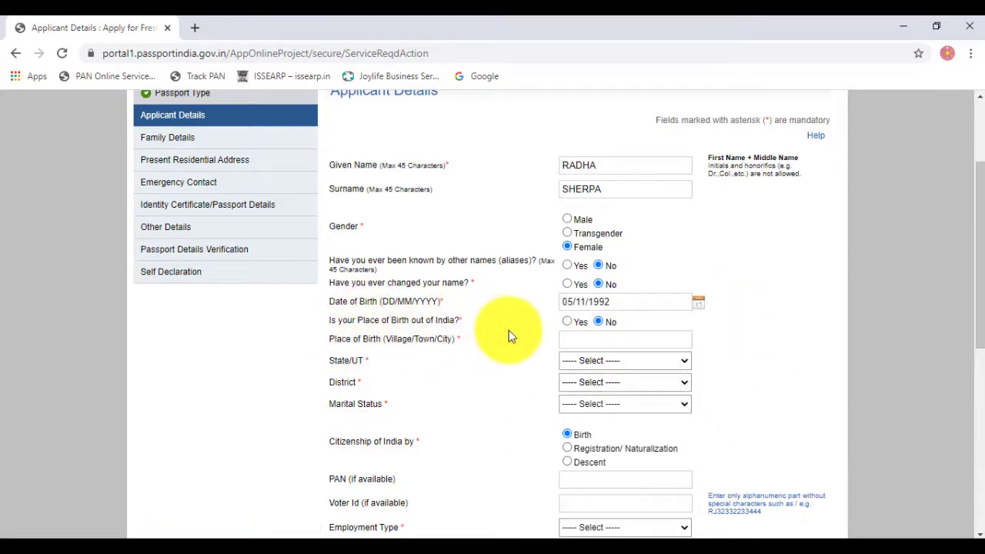
# Step: Leave place of birth outside India set to No
pyautogui.click(568, 322)
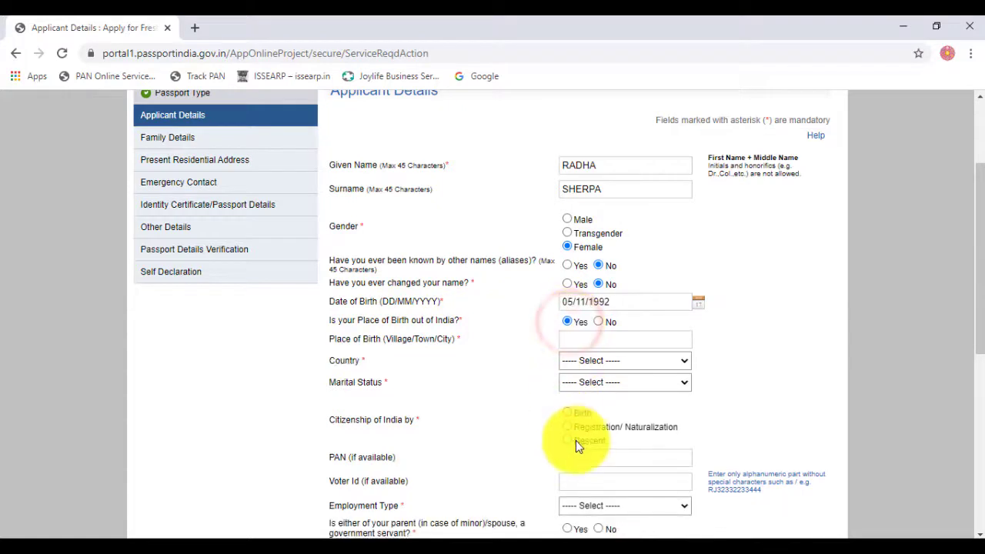
pyautogui.click(600, 320)
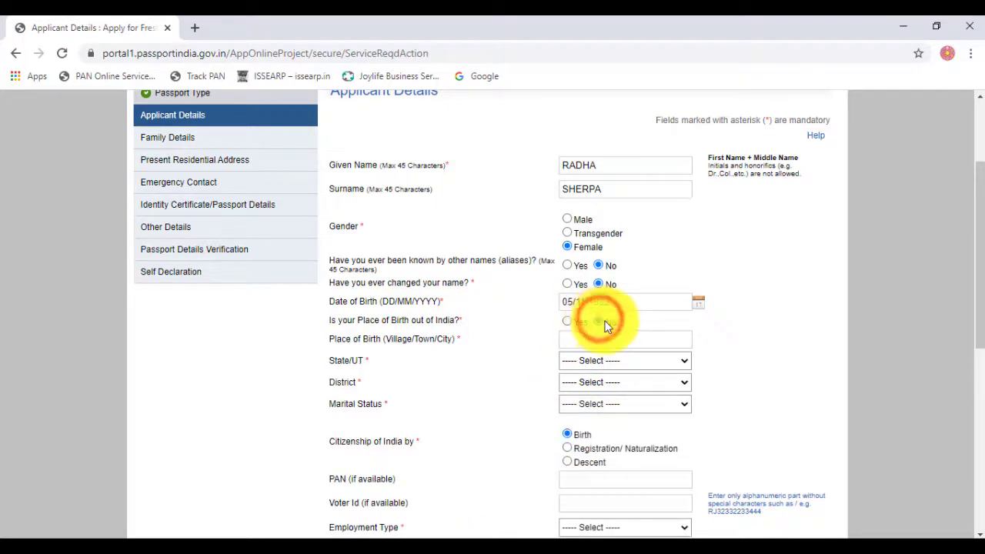
pyautogui.moveTo(343, 319); pyautogui.dragTo(402, 323)
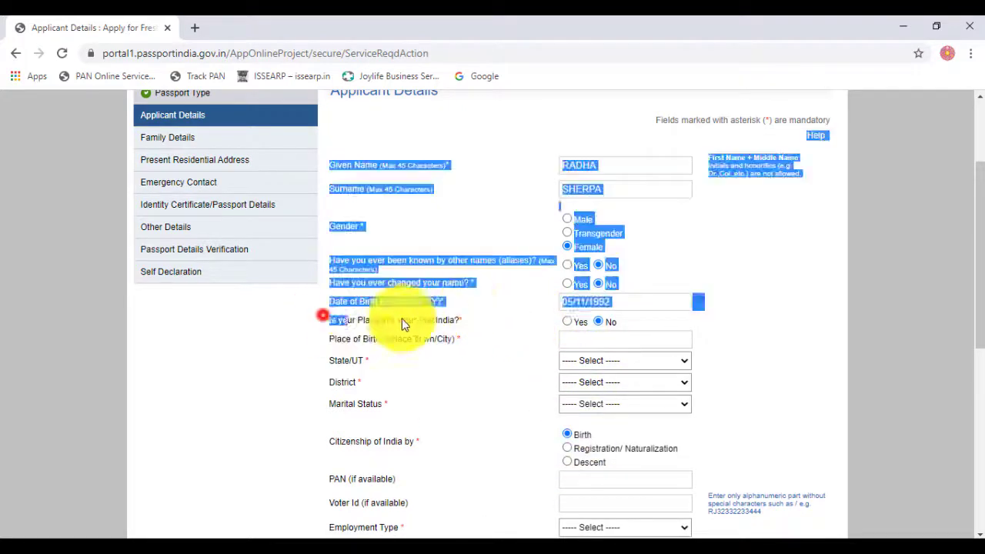
pyautogui.click(474, 373)
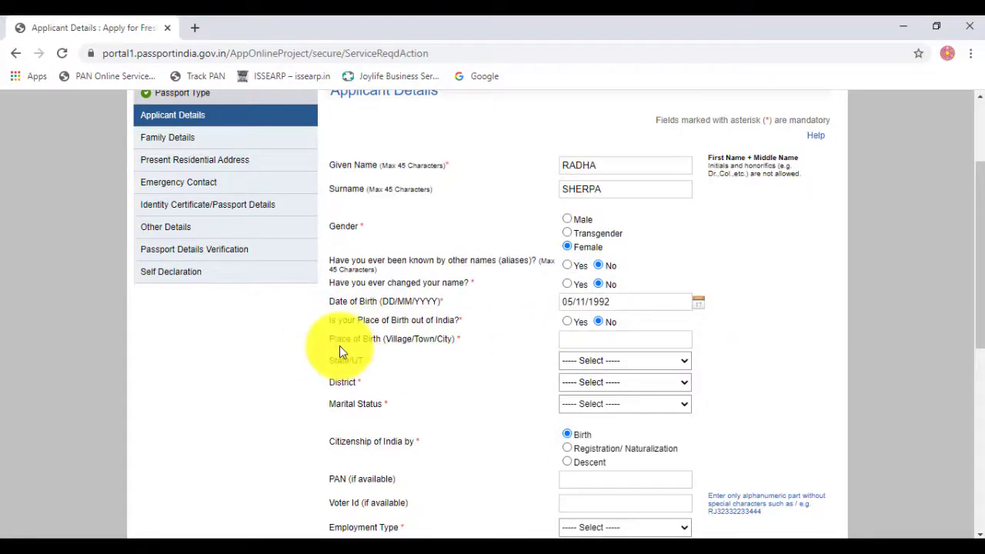
# Step: Enter AALO as place of birth, with State/UT Arunachal Pradesh and district West Siang
pyautogui.click(578, 341)
pyautogui.write('AALLO')
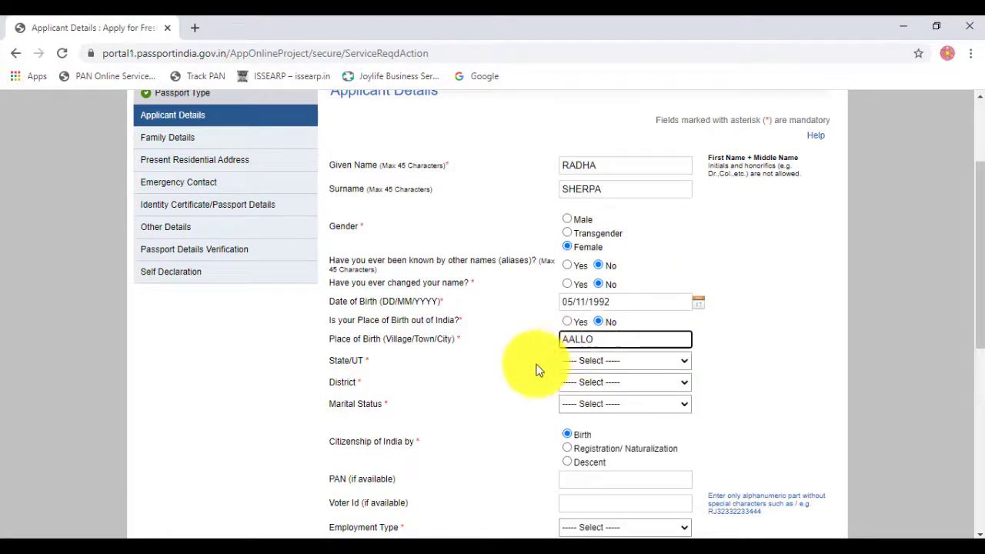
pyautogui.click(497, 354)
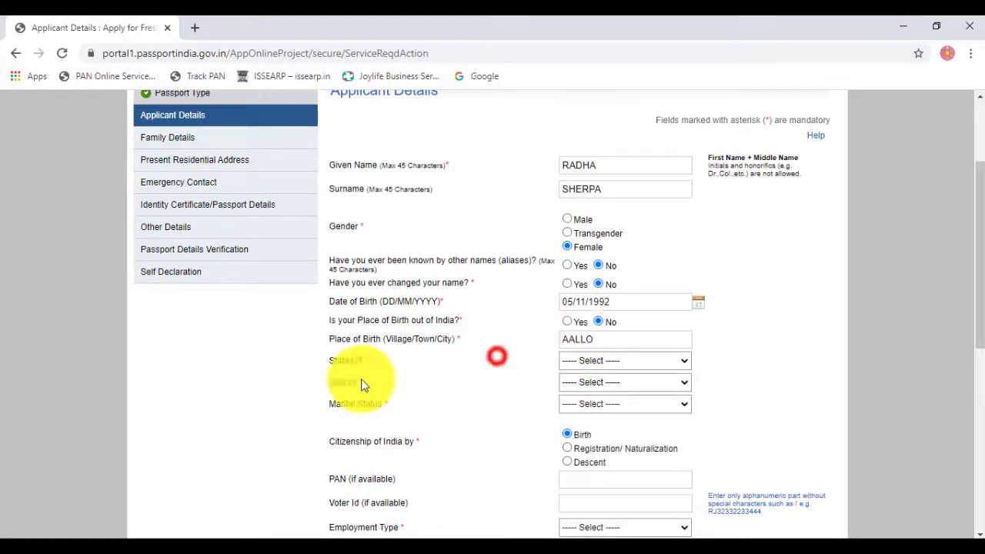
pyautogui.click(588, 361)
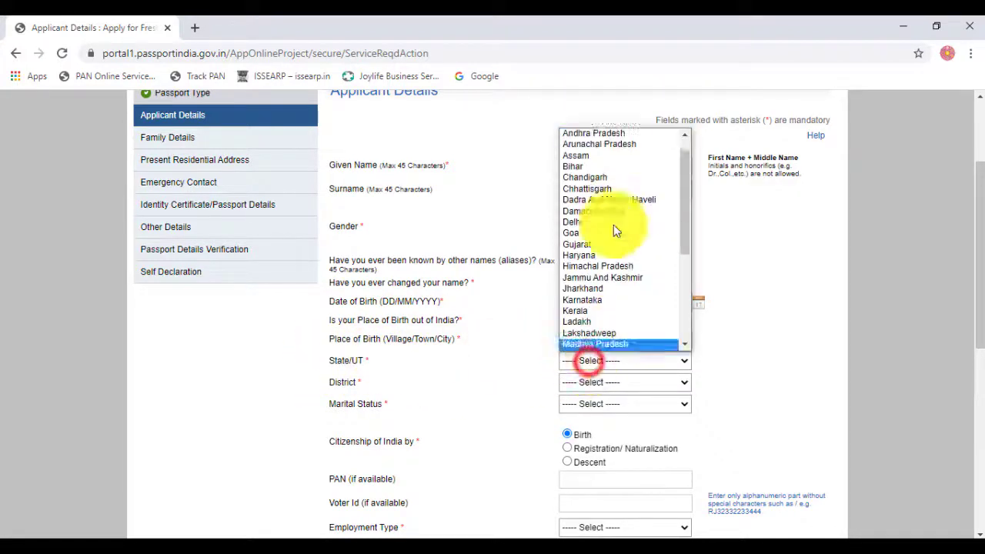
pyautogui.click(599, 144)
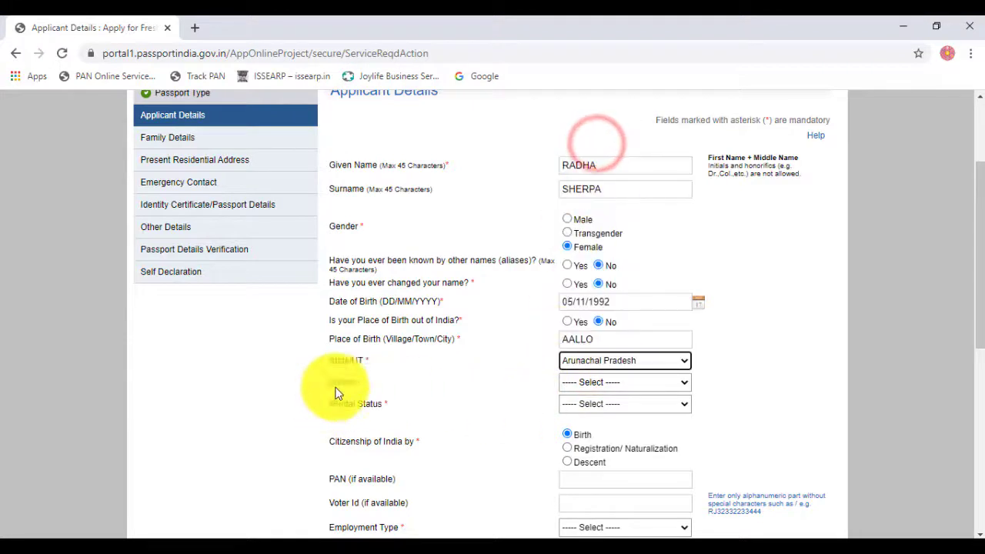
pyautogui.click(601, 382)
pyautogui.click(599, 363)
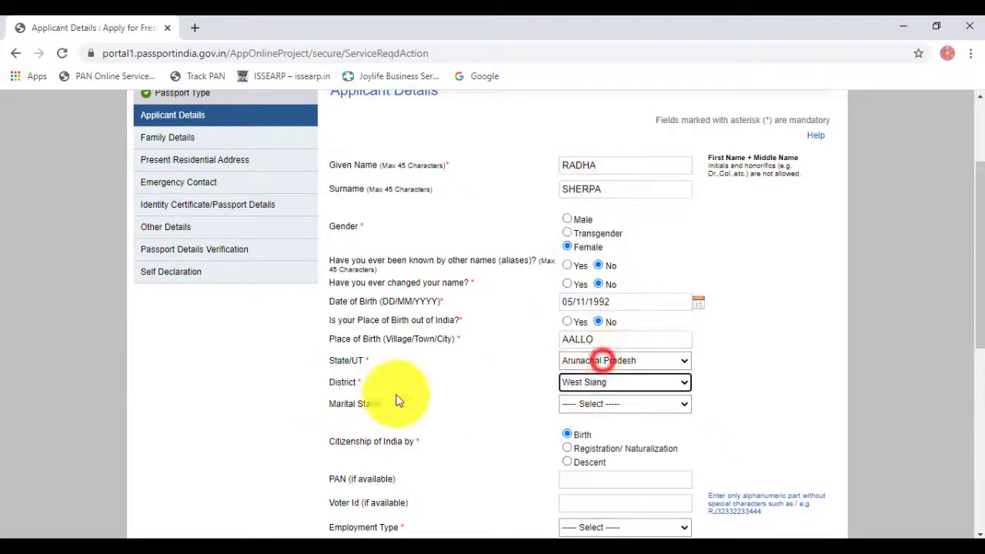
# Step: Set marital status to Single, keep citizenship by Birth, and move to the PAN and Voter Id fields
pyautogui.click(600, 403)
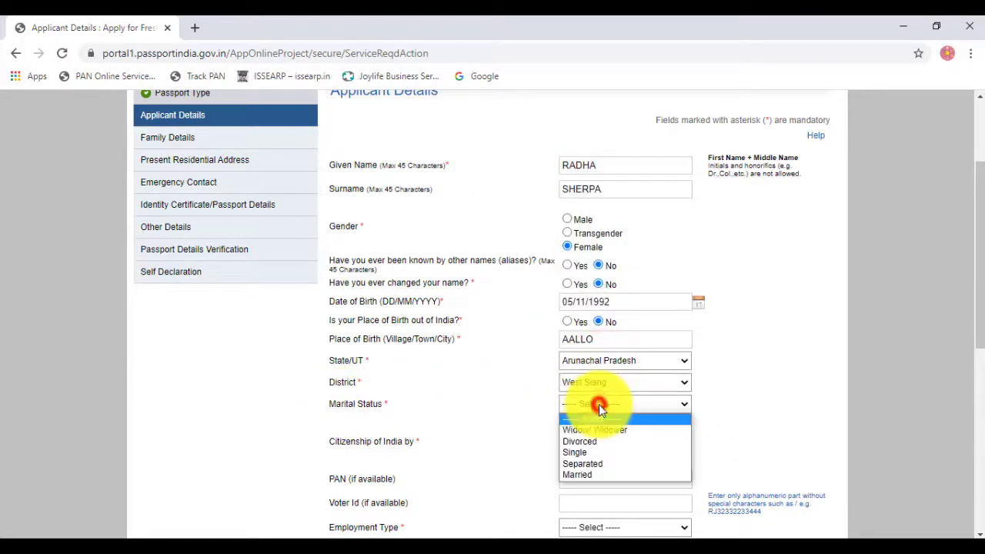
pyautogui.click(598, 452)
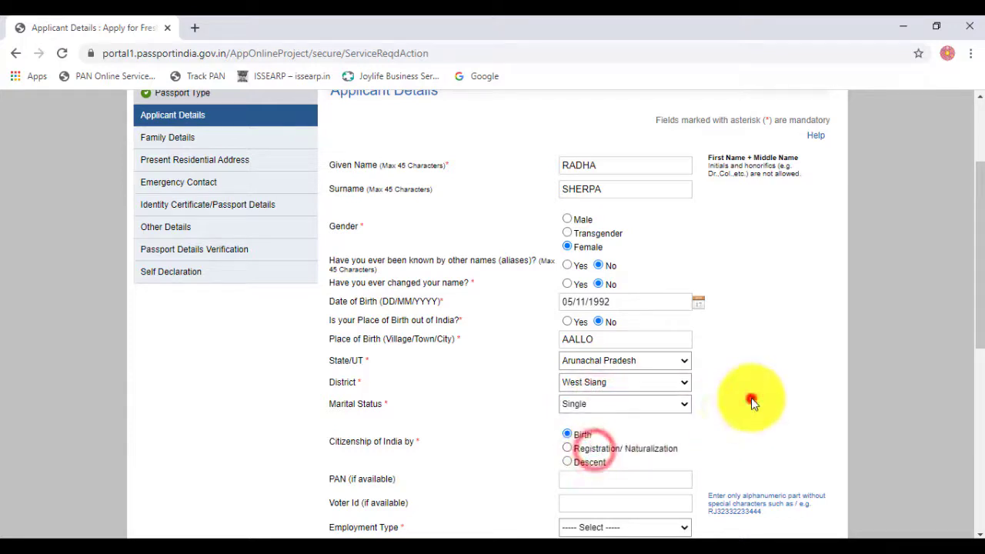
pyautogui.scroll(-3, 739, 400)
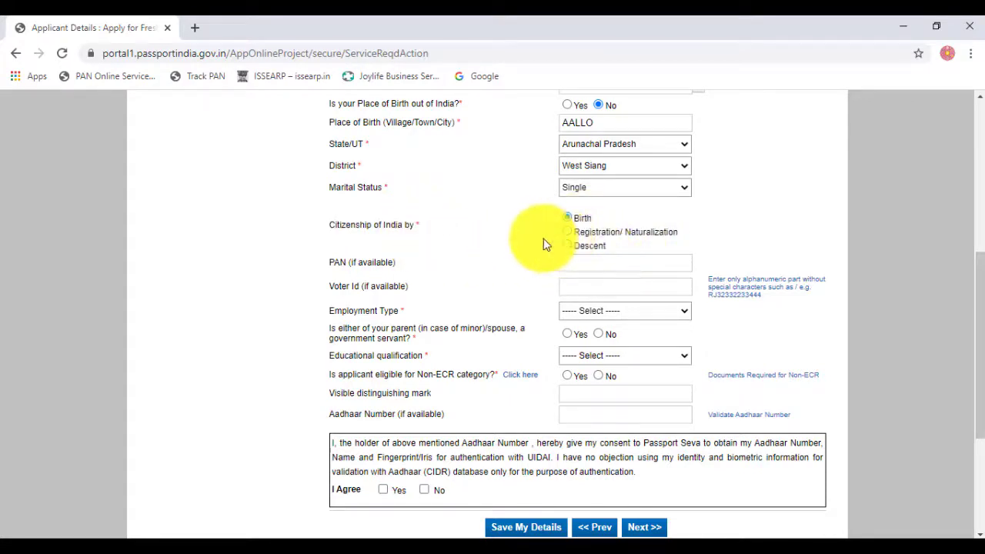
pyautogui.click(567, 218)
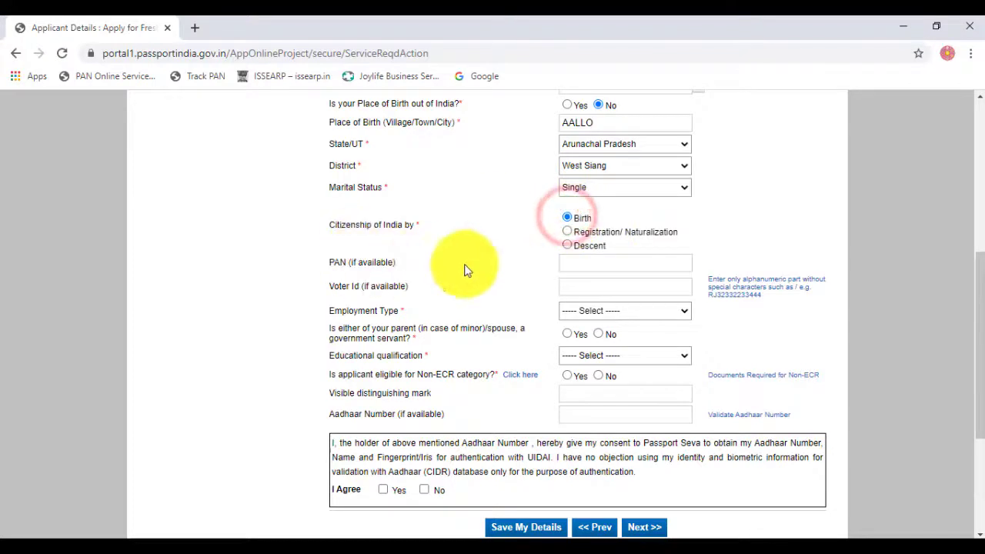
pyautogui.click(572, 265)
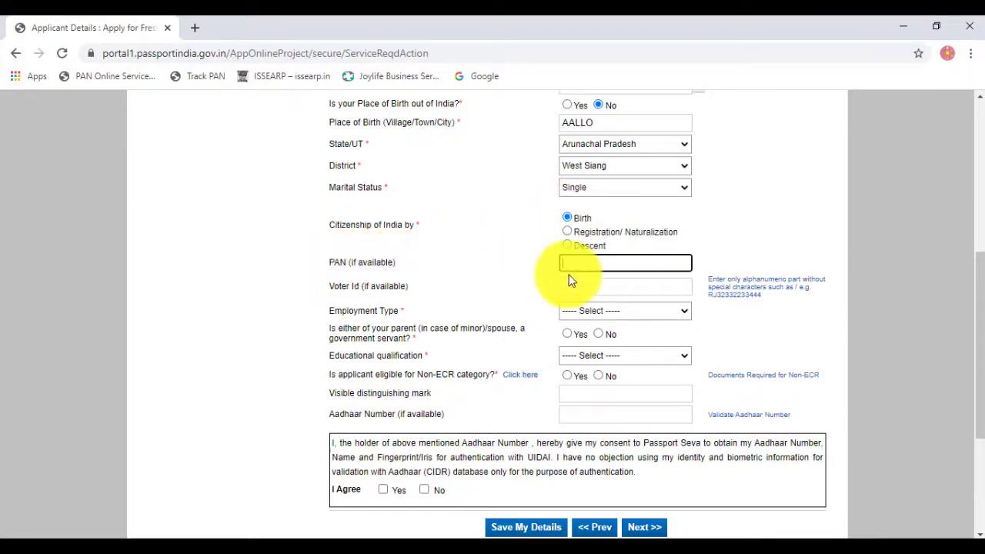
pyautogui.click(572, 263)
pyautogui.click(575, 260)
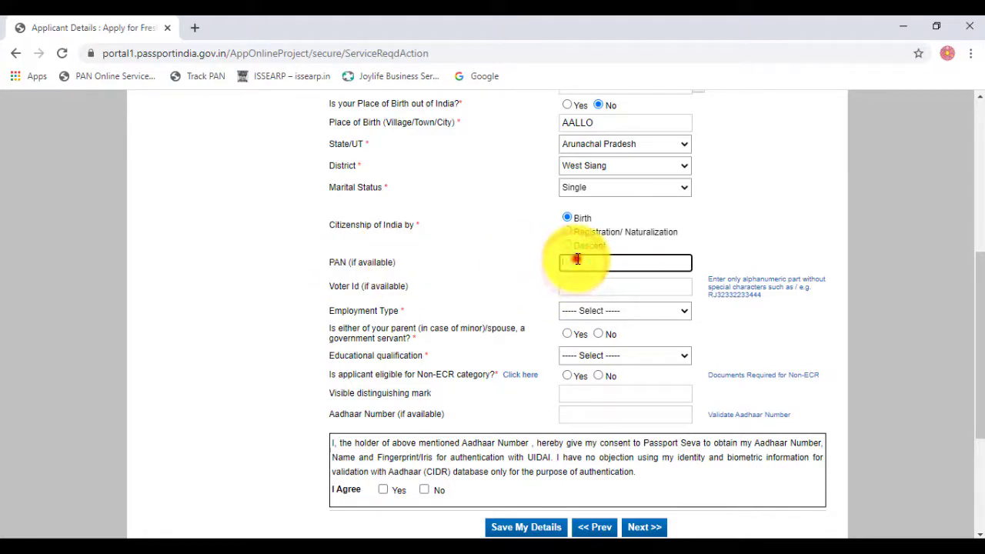
pyautogui.click(575, 286)
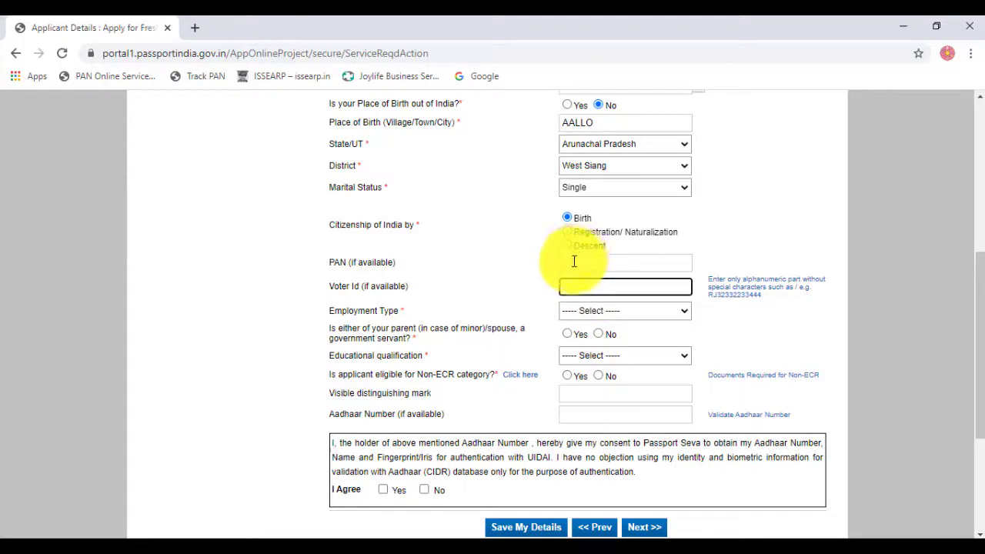
pyautogui.click(571, 260)
pyautogui.click(566, 290)
# Step: Set employment type to Private and answer No to a parent or spouse being a government servant
pyautogui.scroll(-1, 408, 335)
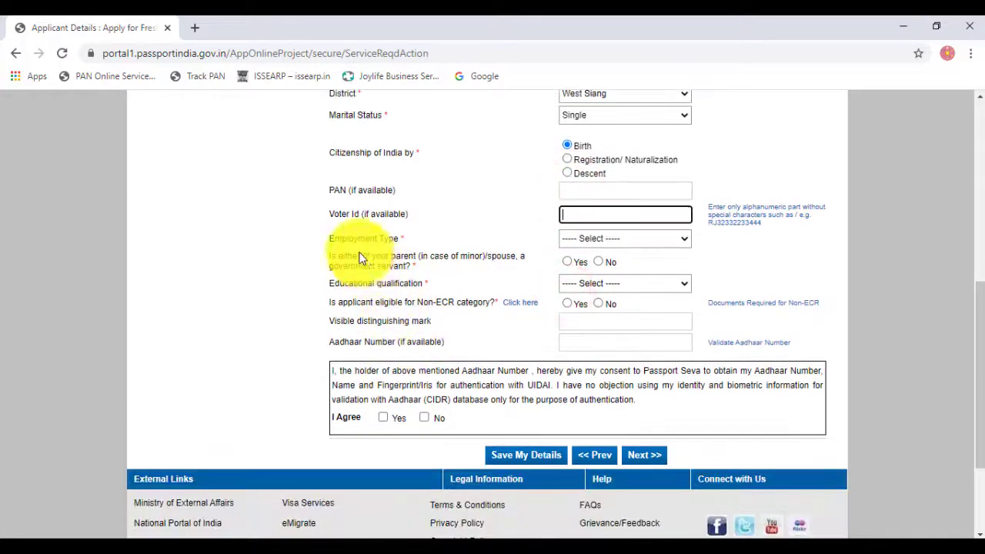
pyautogui.click(591, 238)
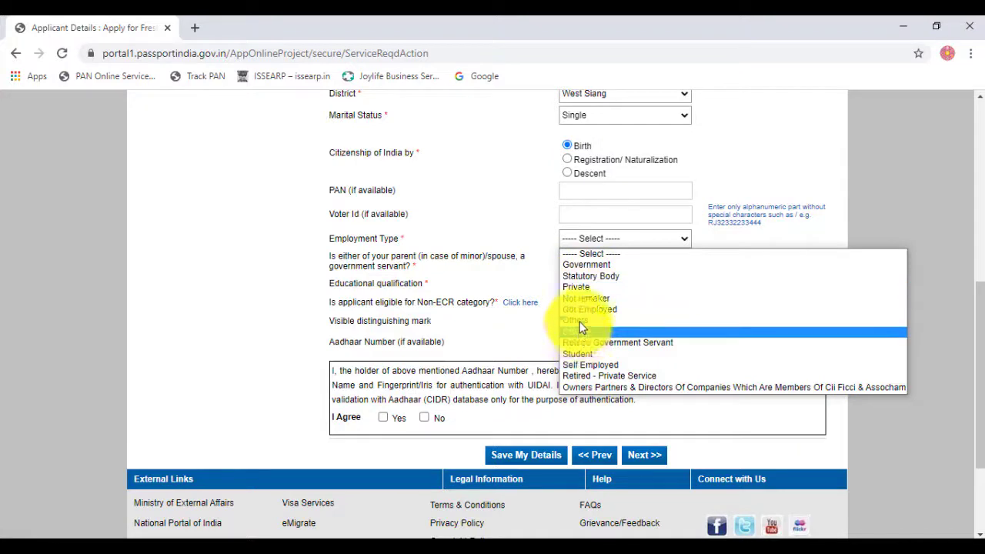
pyautogui.click(577, 288)
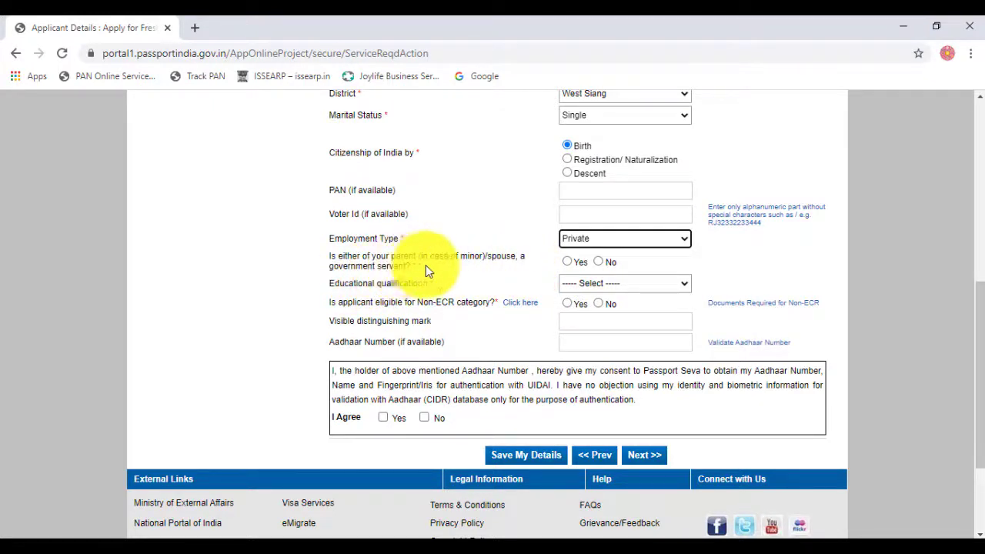
pyautogui.click(566, 263)
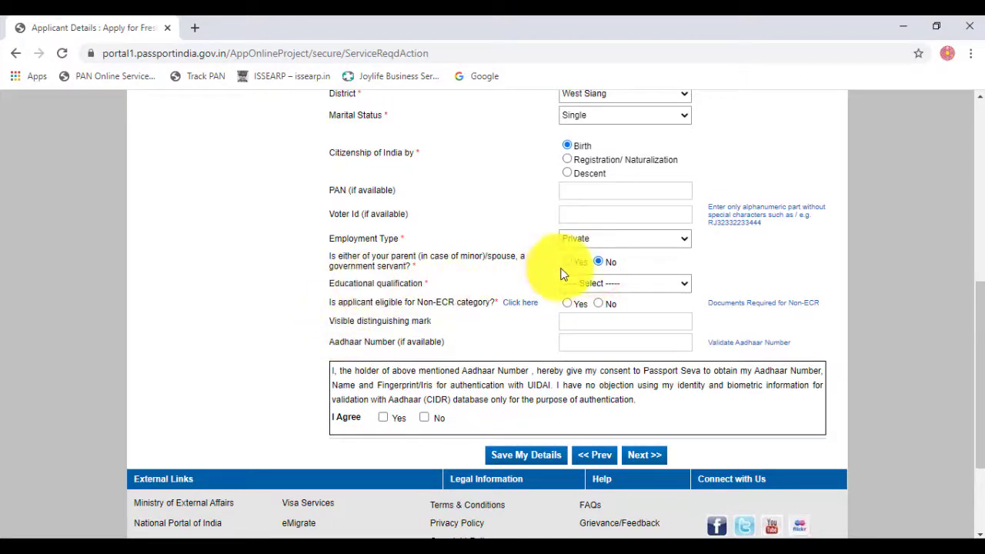
# Step: Set educational qualification to Graduate And Above
pyautogui.click(581, 285)
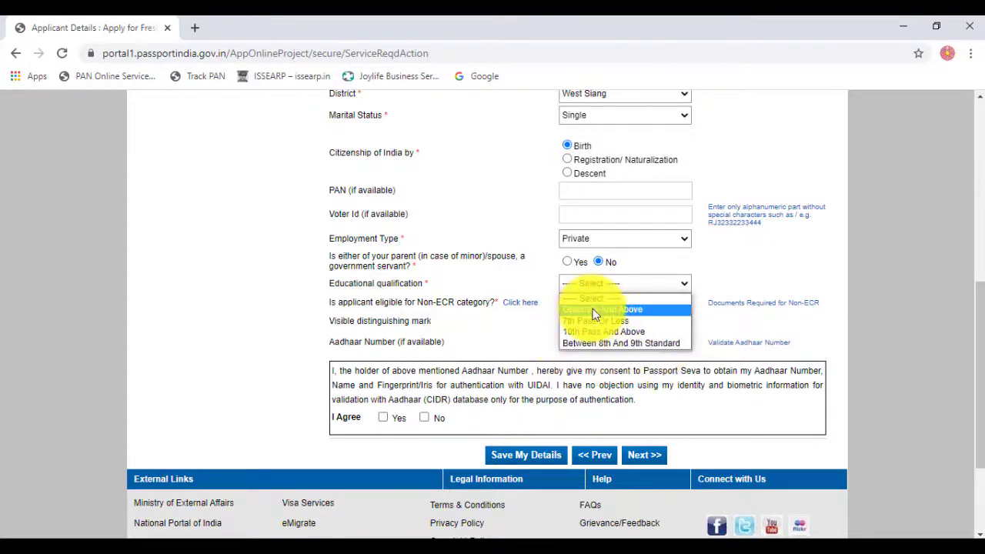
pyautogui.click(627, 309)
pyautogui.click(581, 285)
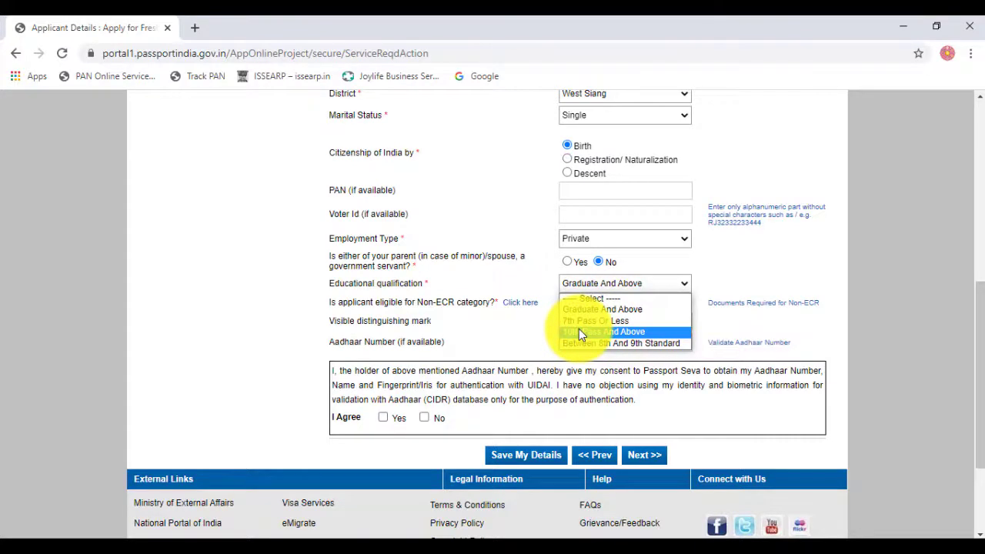
pyautogui.click(481, 314)
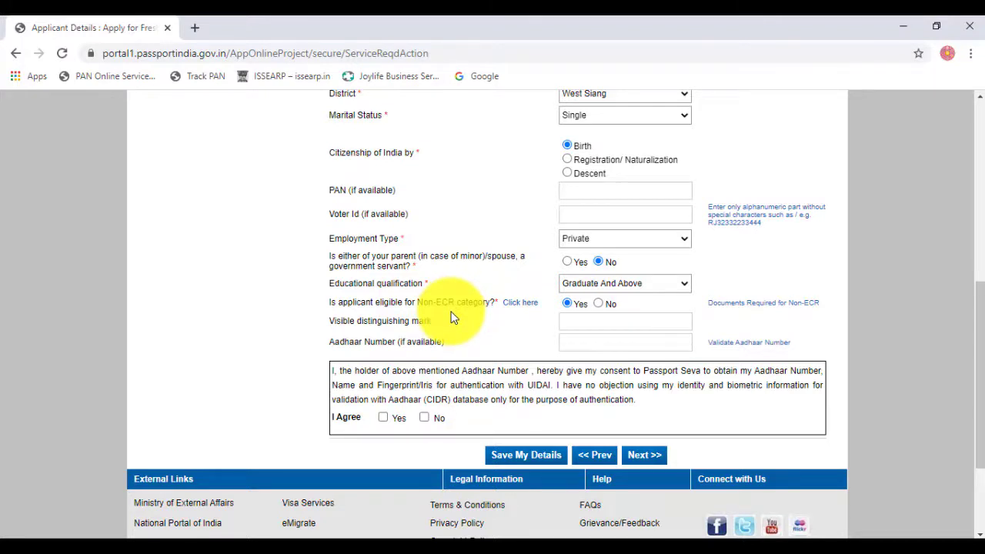
pyautogui.click(576, 283)
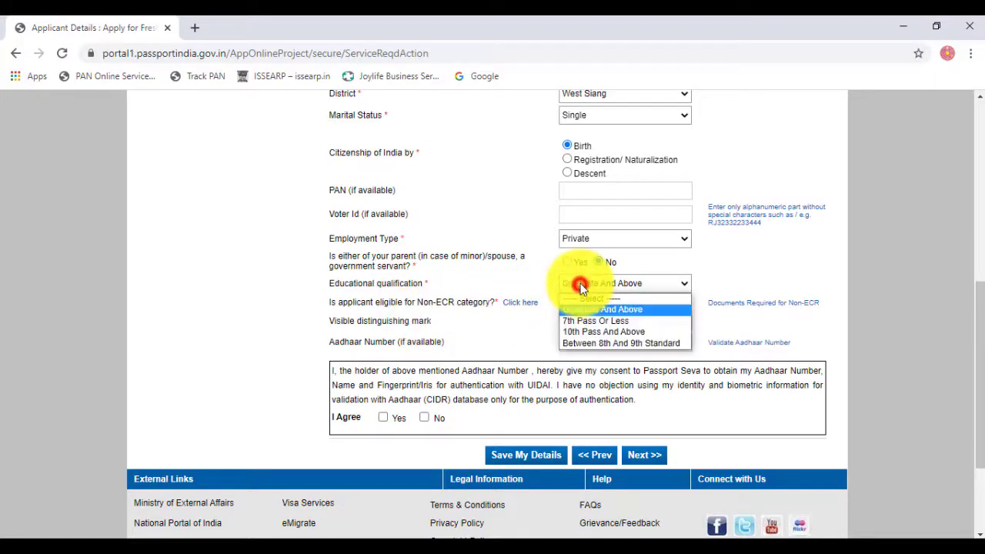
pyautogui.click(518, 317)
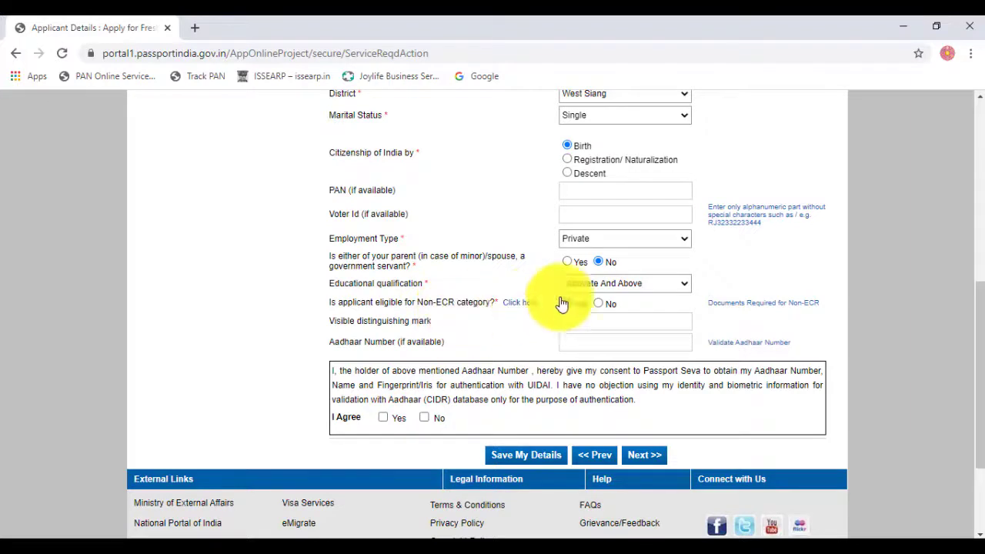
pyautogui.click(604, 283)
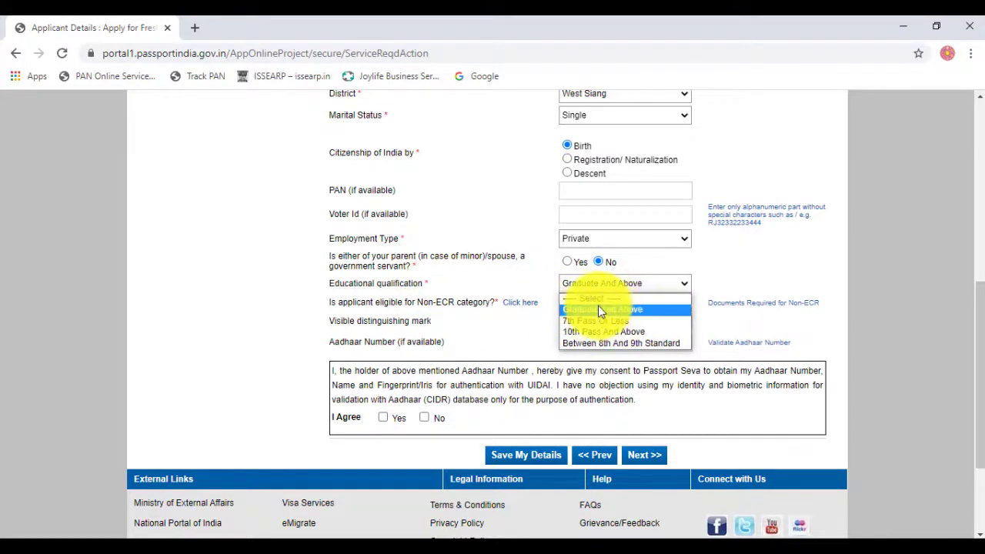
pyautogui.click(598, 308)
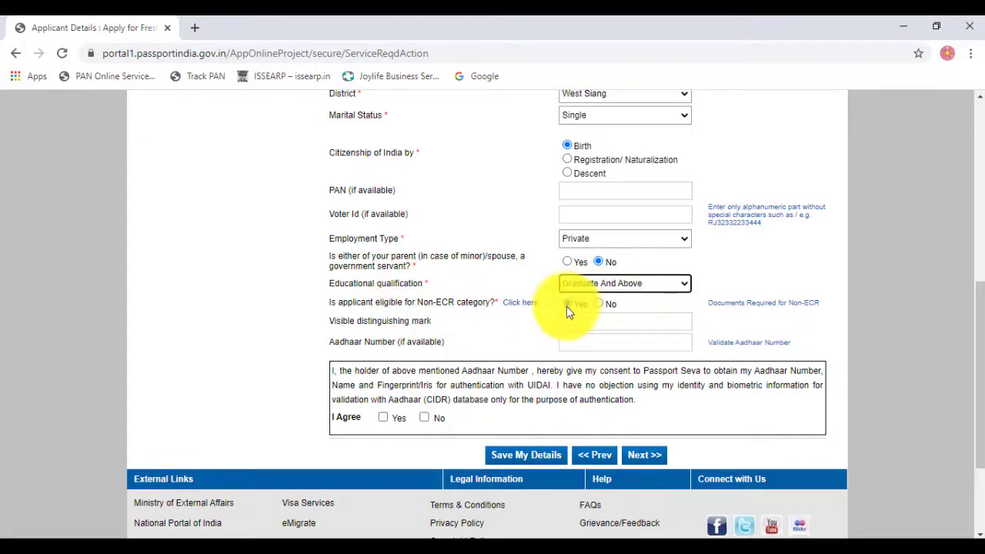
# Step: Mark the applicant eligible for Non-ECR and move through the distinguishing mark and Aadhaar fields
pyautogui.click(566, 303)
pyautogui.click(598, 303)
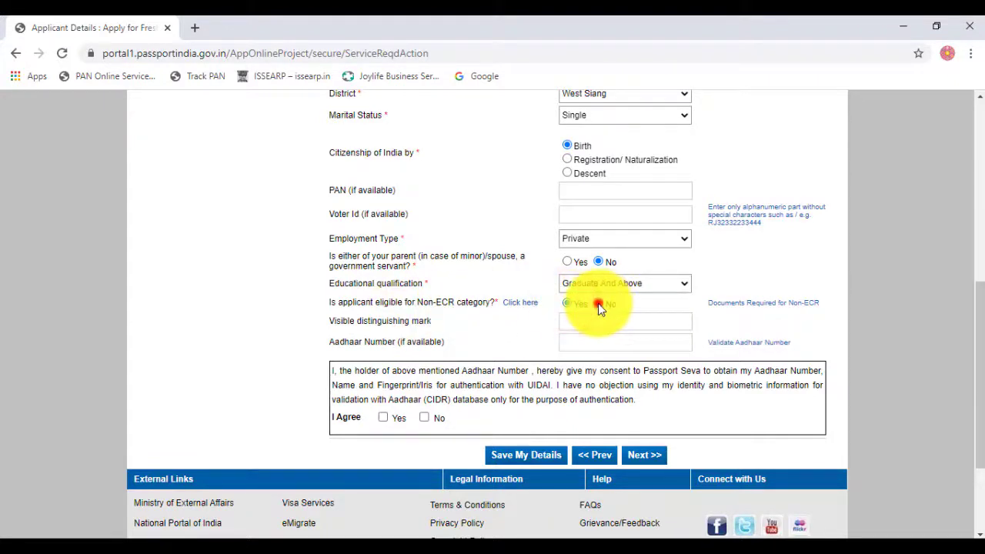
pyautogui.click(567, 304)
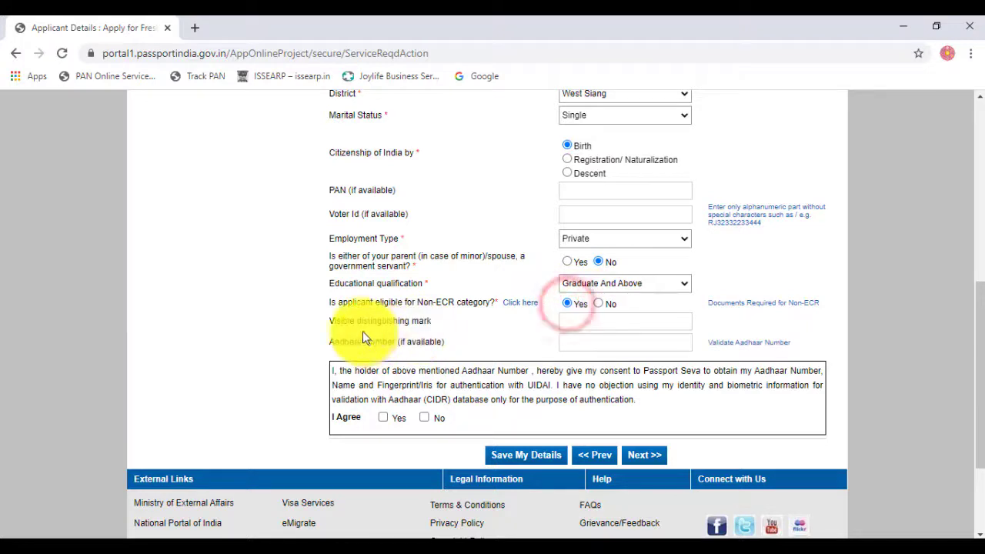
pyautogui.click(620, 322)
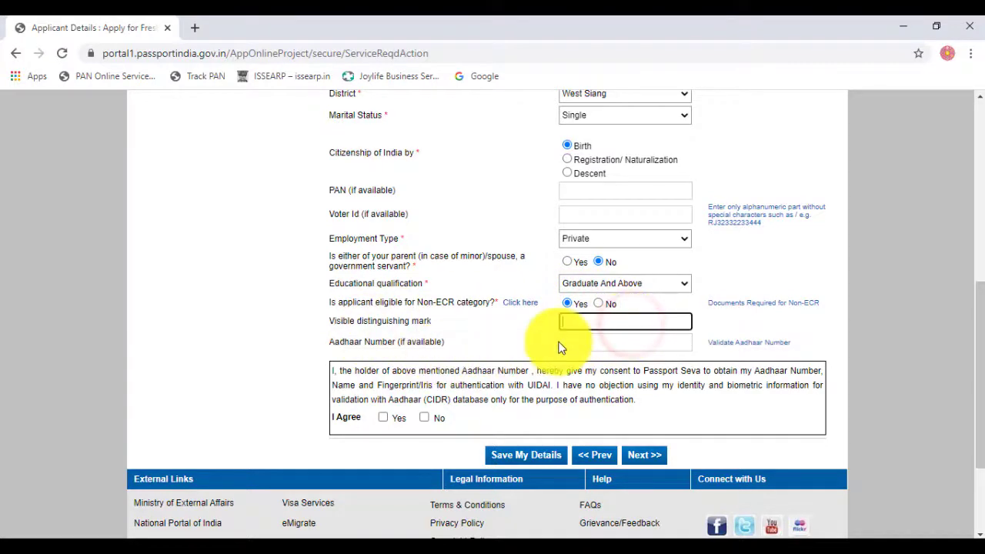
pyautogui.click(572, 341)
pyautogui.scroll(-1, 497, 345)
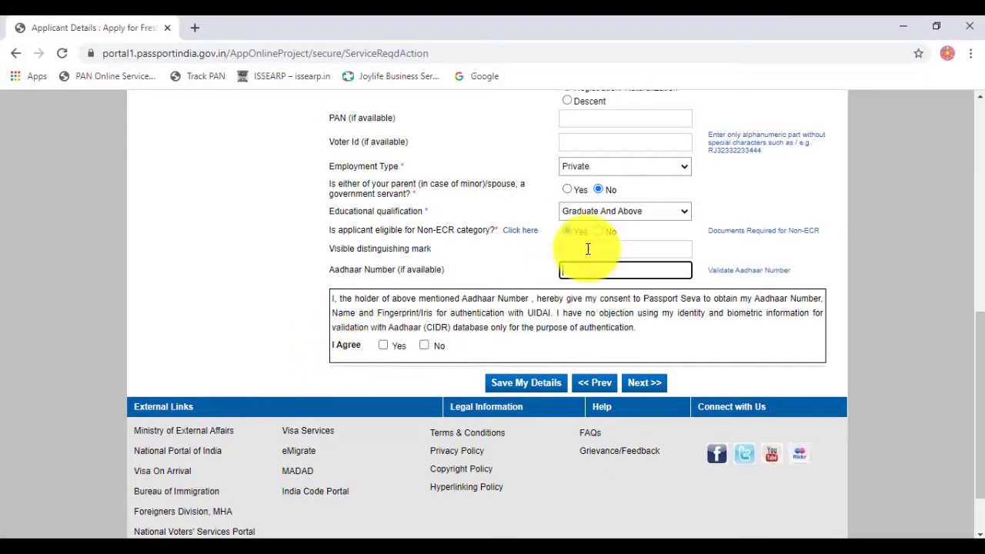
# Step: Save applicant details and enter the father's given name and surname on Family Details
pyautogui.click(641, 385)
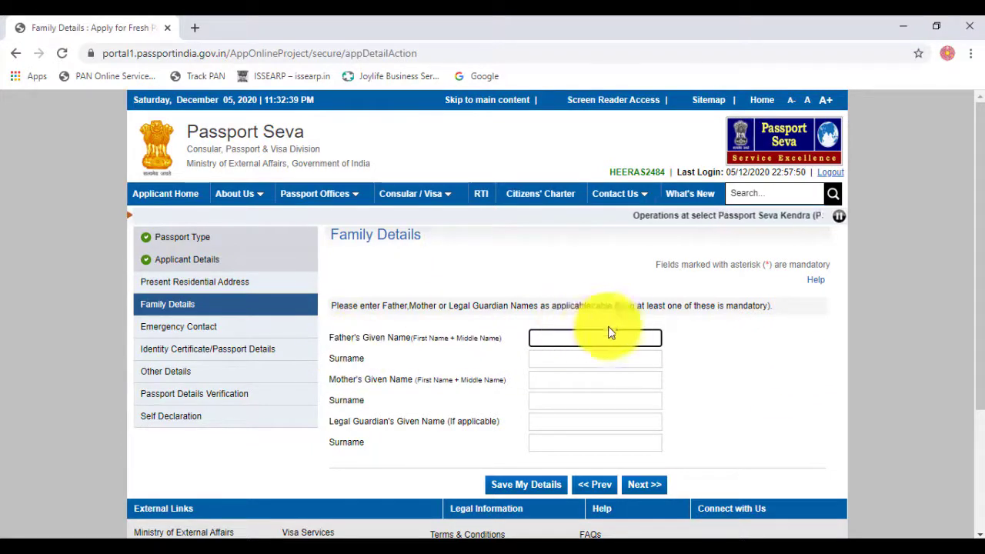
pyautogui.click(577, 338)
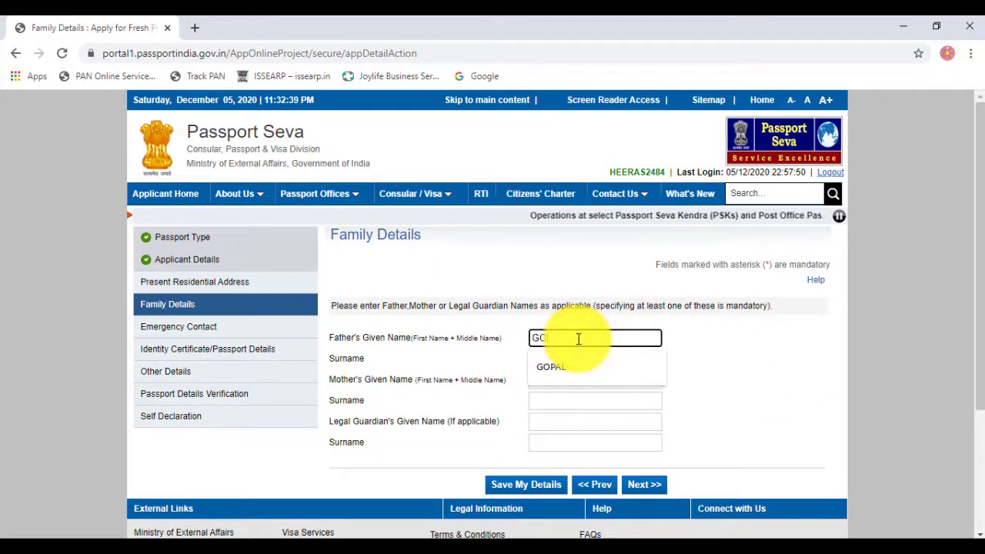
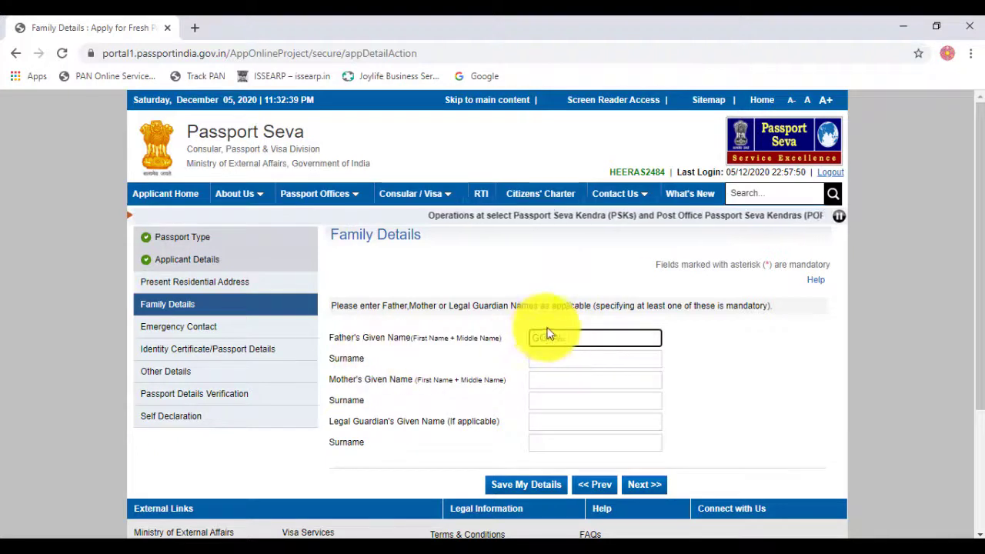
pyautogui.click(562, 356)
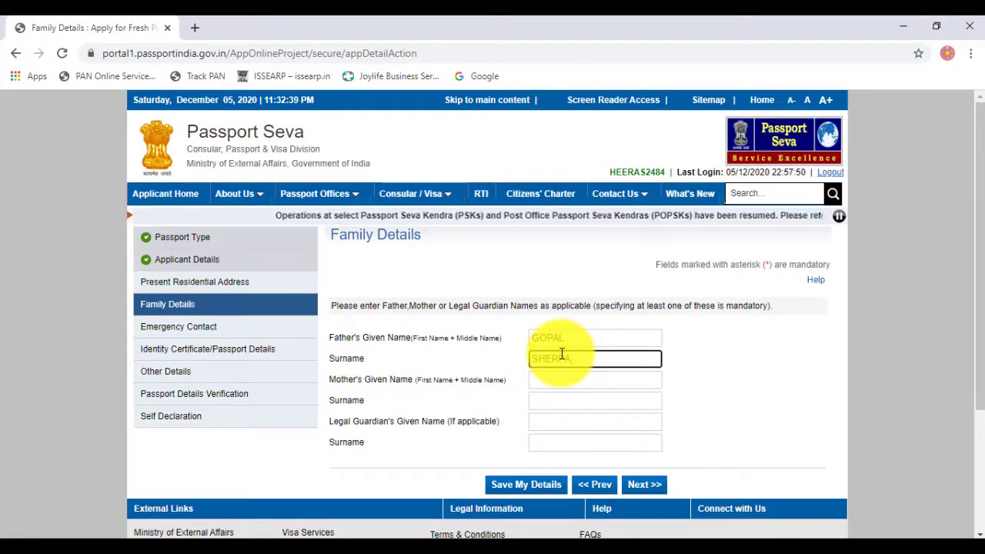
# Step: Enter the mother's given name and surname, correcting a typo, and submit Family Details
pyautogui.press('Tab')
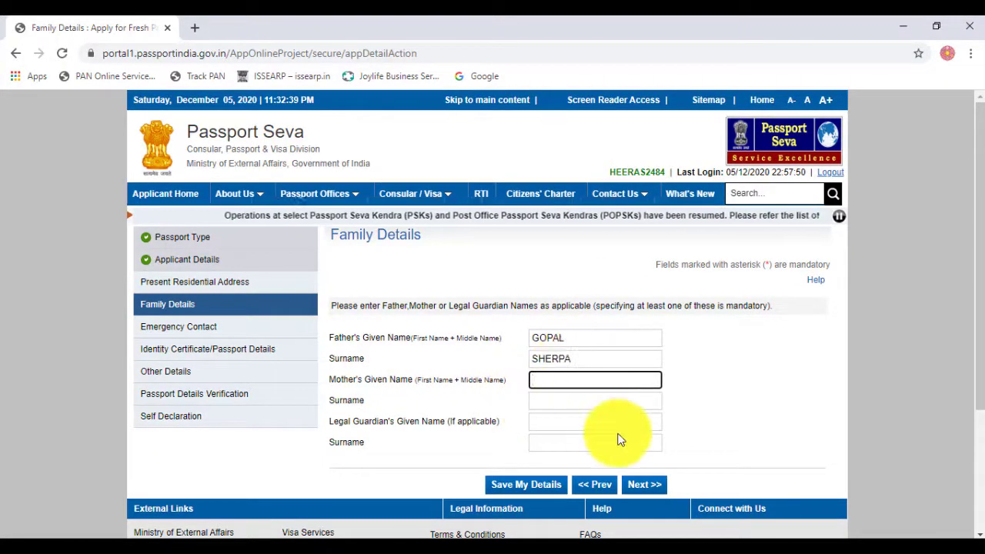
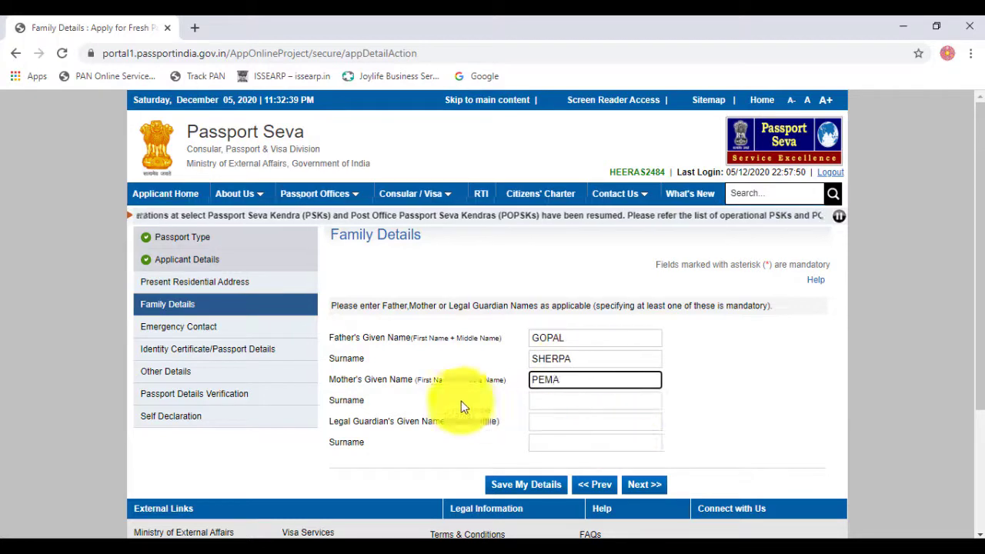
pyautogui.click(551, 395)
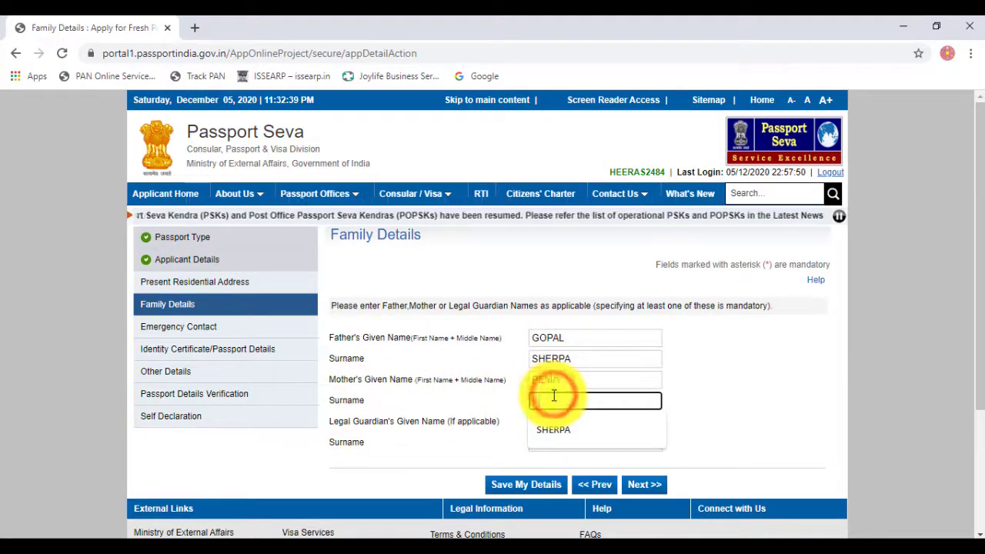
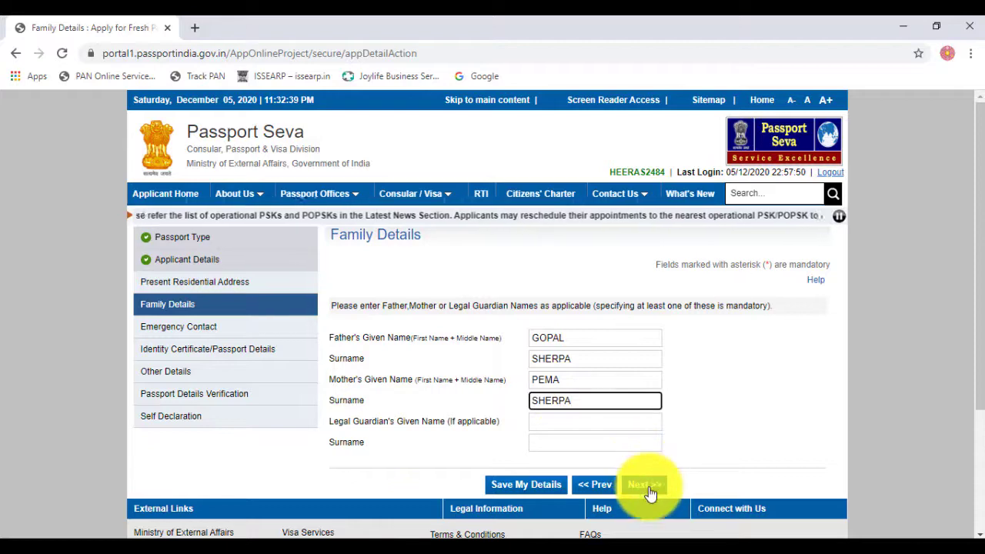
pyautogui.scroll(-2, 650, 491)
pyautogui.scroll(1, 627, 396)
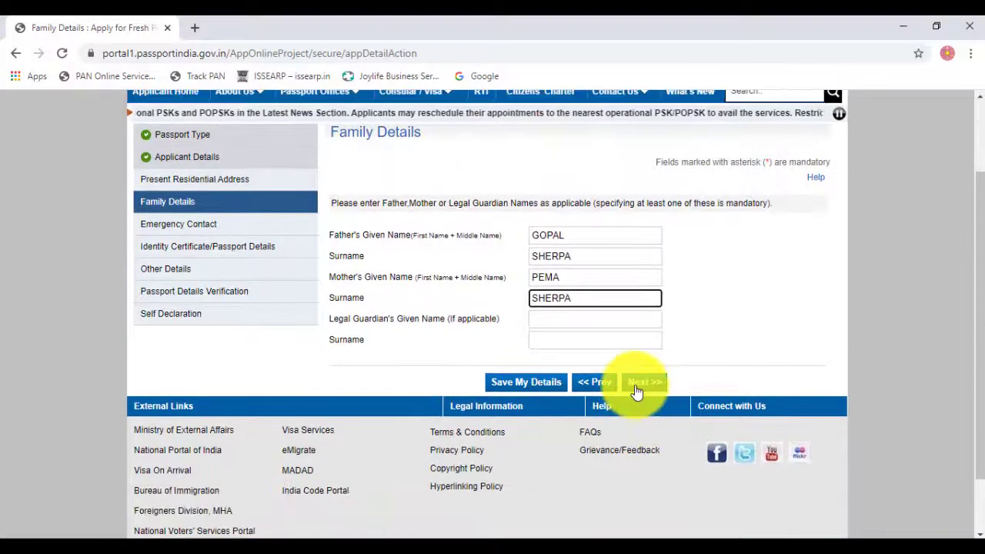
pyautogui.click(639, 383)
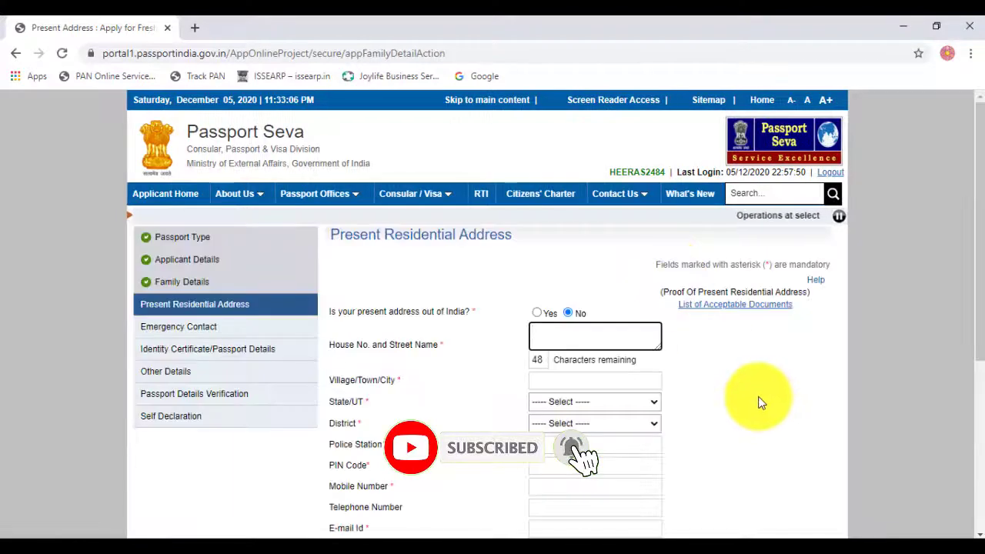
# Step: Keep the present address within India and fill house and street from the browser's saved address
pyautogui.scroll(-1, 758, 404)
pyautogui.scroll(2, 348, 268)
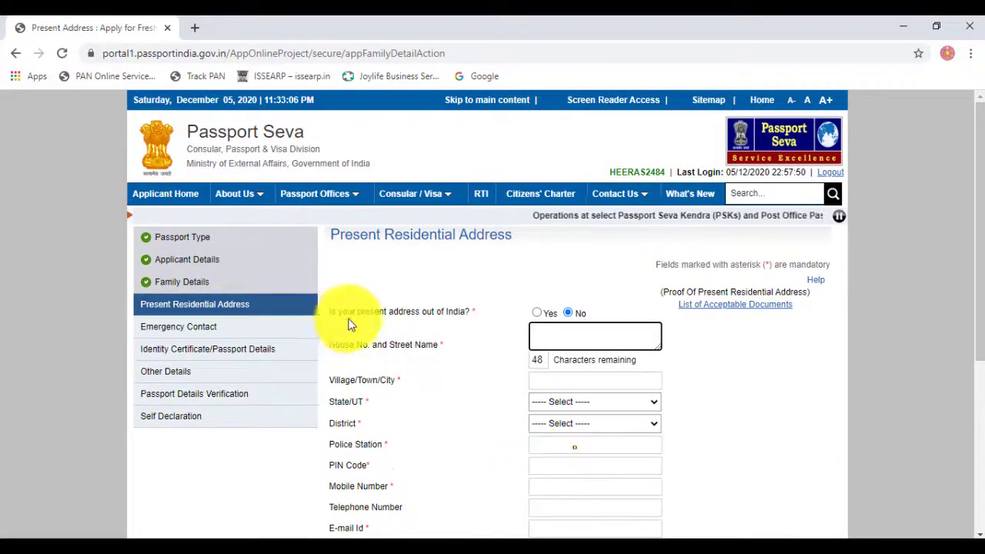
pyautogui.click(536, 313)
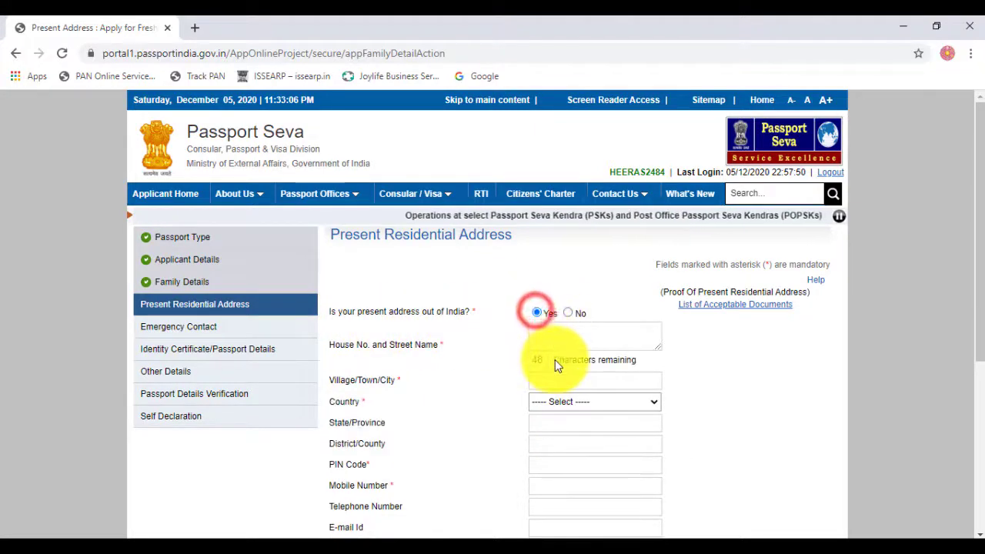
pyautogui.click(566, 314)
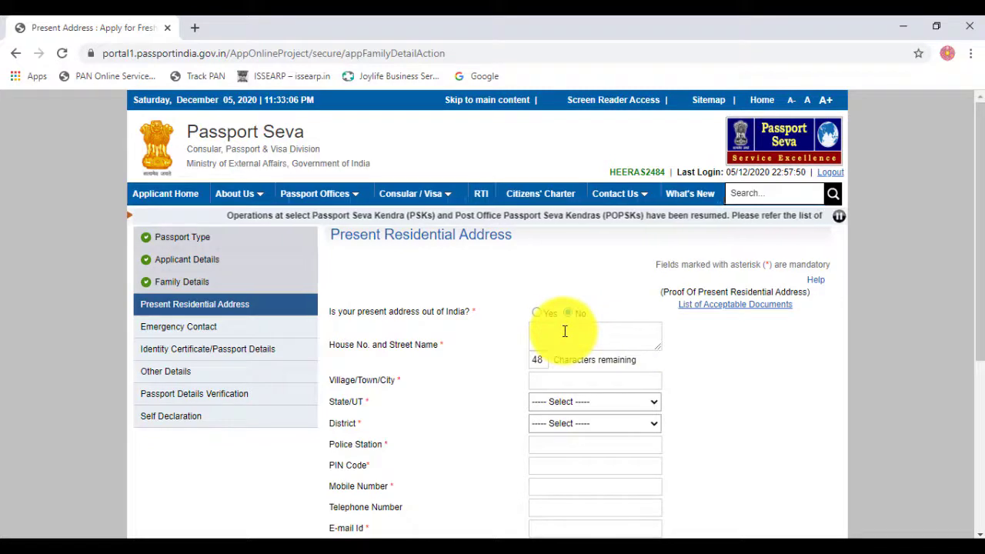
pyautogui.click(565, 331)
pyautogui.click(565, 370)
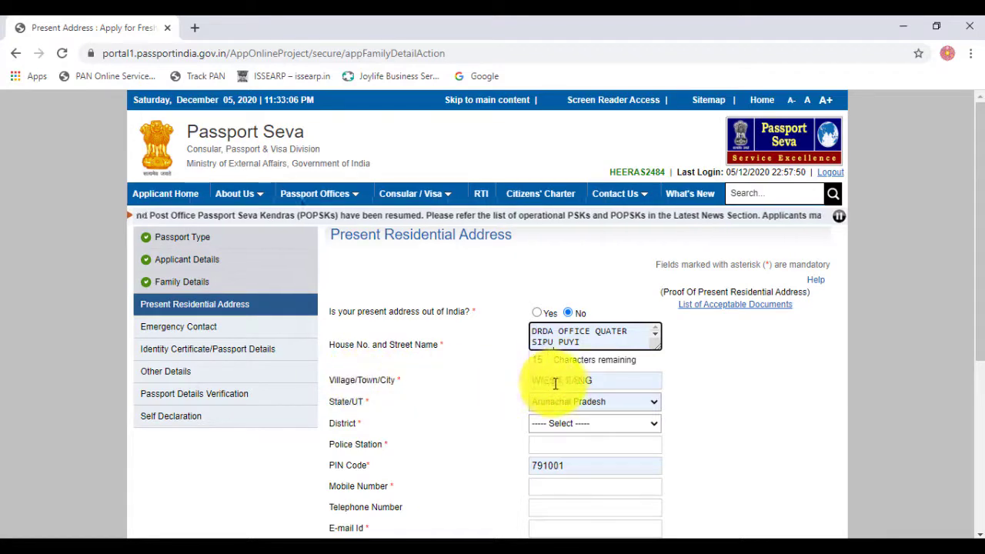
# Step: Keep Arunachal Pradesh as State/UT and choose West Siang as the district
pyautogui.scroll(-1, 423, 396)
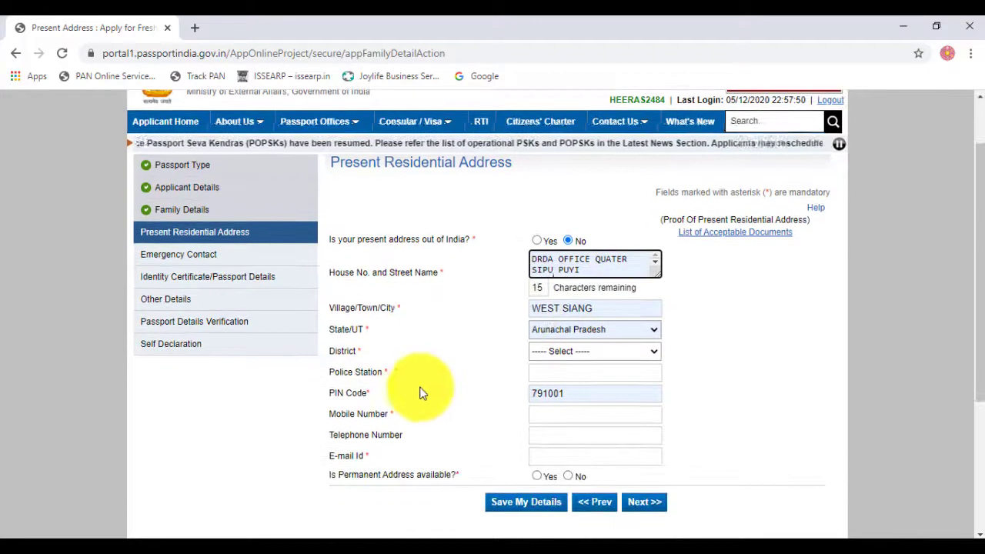
pyautogui.click(561, 330)
pyautogui.click(481, 324)
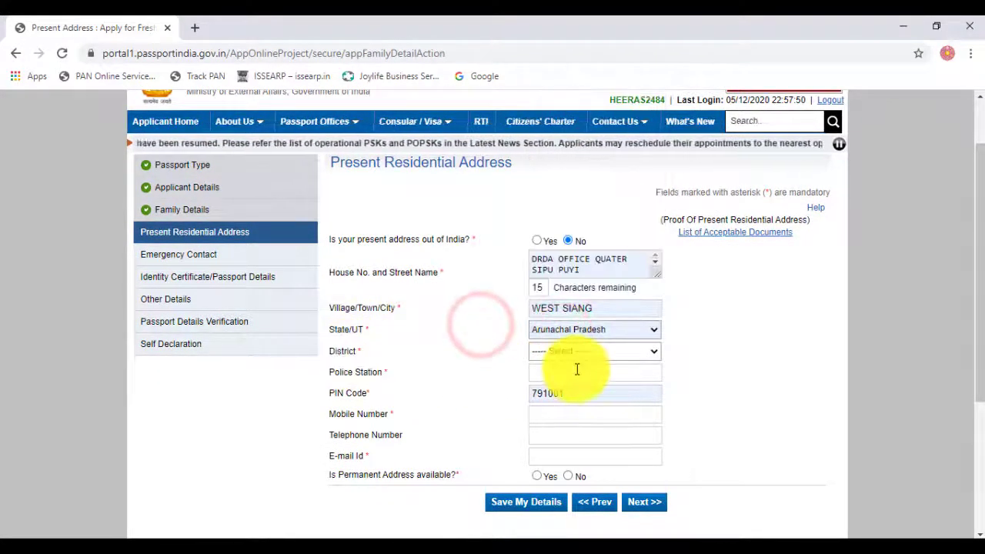
pyautogui.click(590, 351)
pyautogui.click(574, 334)
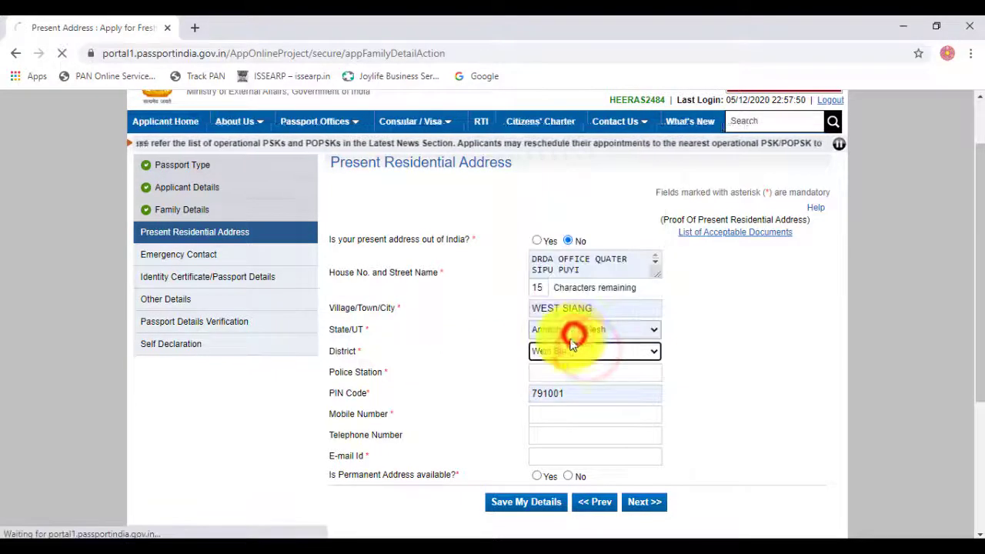
pyautogui.scroll(-4, 515, 396)
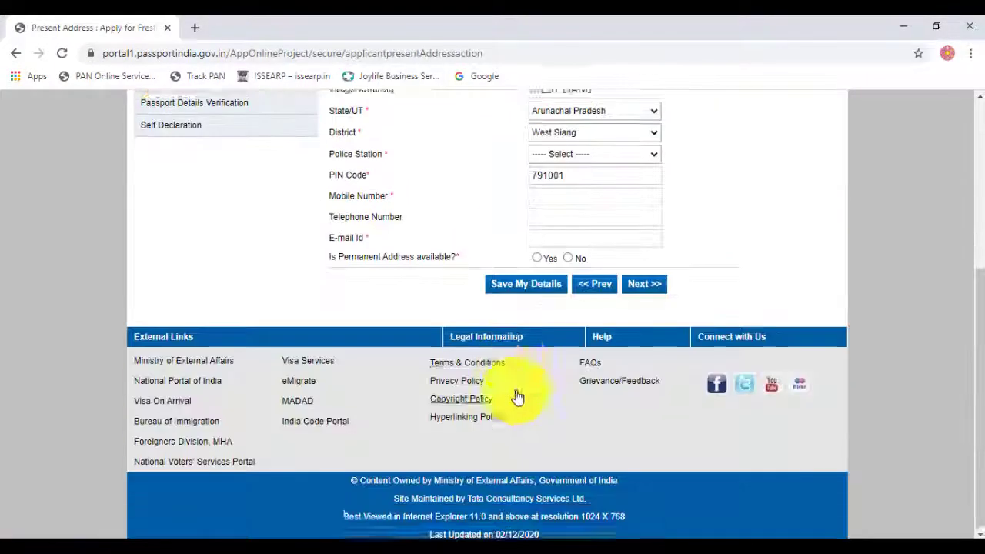
pyautogui.scroll(1, 593, 297)
# Step: Choose ALONG as the police station and enter the applicant's mobile number
pyautogui.scroll(2, 550, 248)
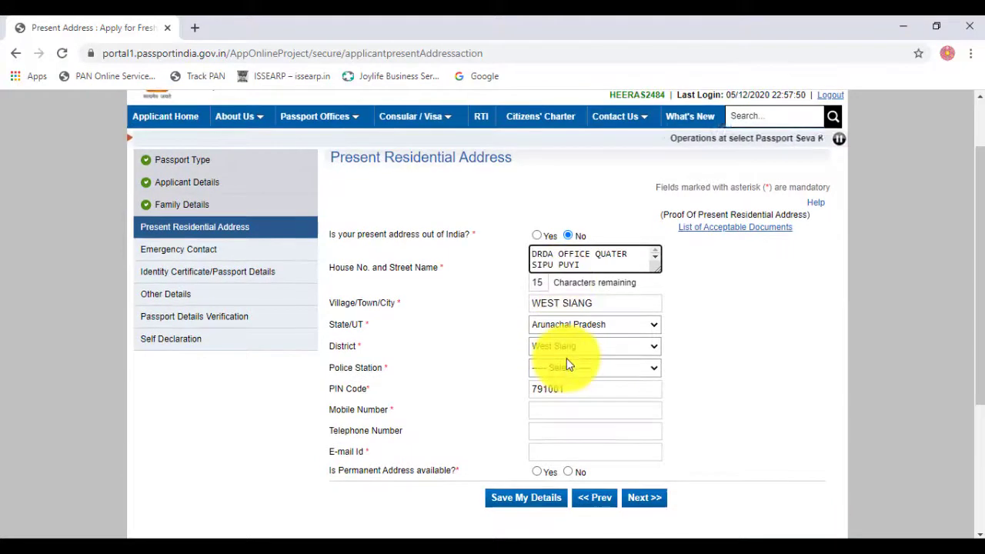
pyautogui.scroll(-1, 561, 313)
pyautogui.click(557, 297)
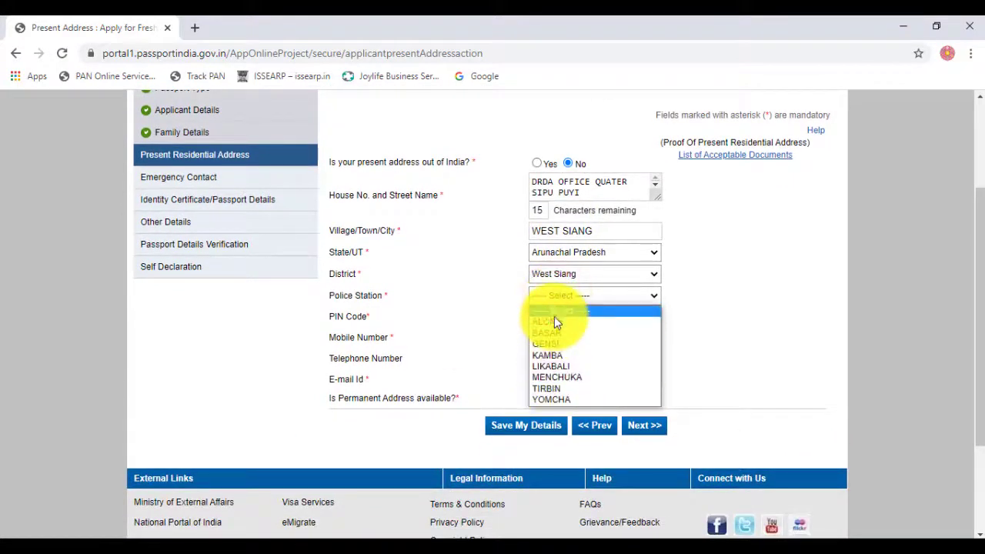
pyautogui.click(559, 295)
pyautogui.click(553, 321)
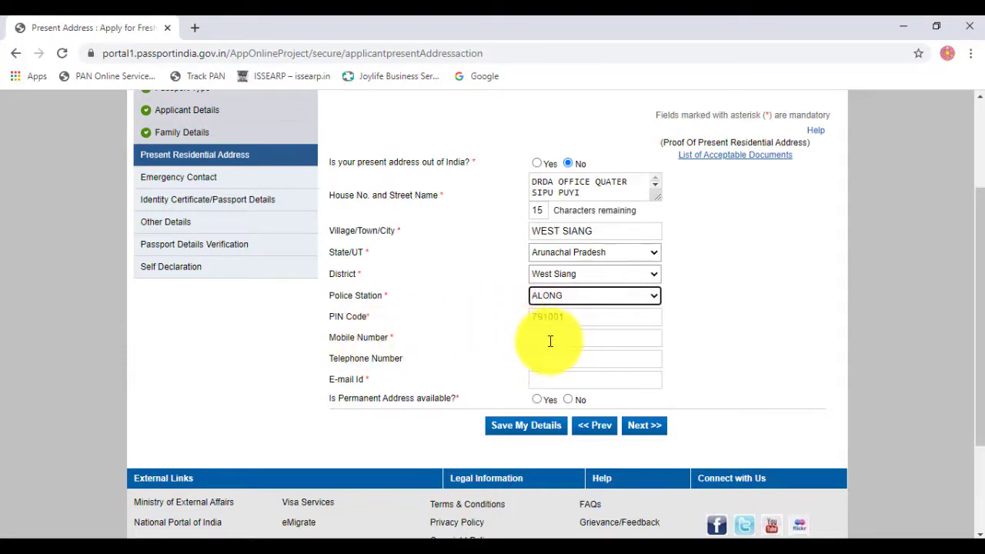
pyautogui.click(550, 339)
pyautogui.click(605, 371)
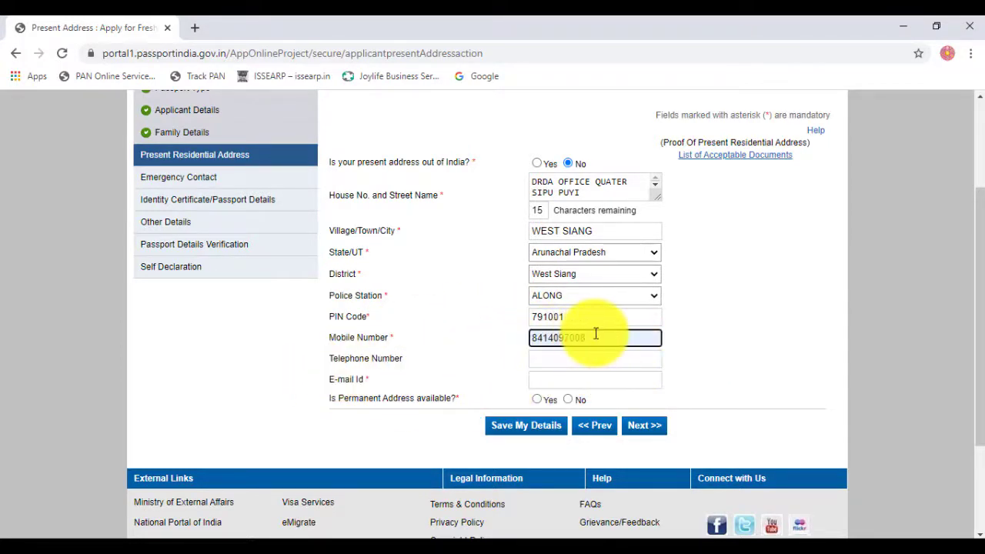
pyautogui.moveTo(595, 333); pyautogui.dragTo(476, 330)
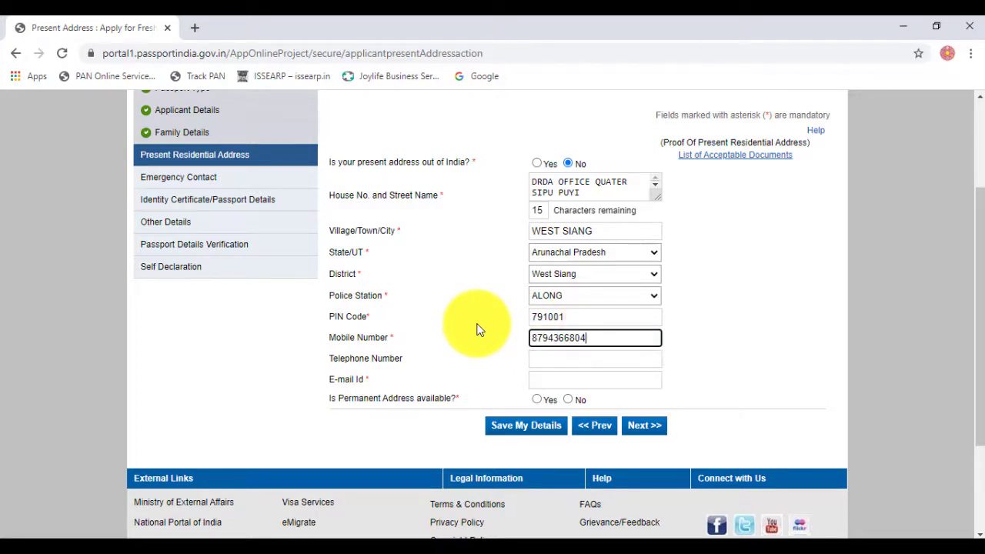
# Step: Fill the saved e-mail, answer No to a permanent address, continue and accept the RPO notice
pyautogui.click(535, 381)
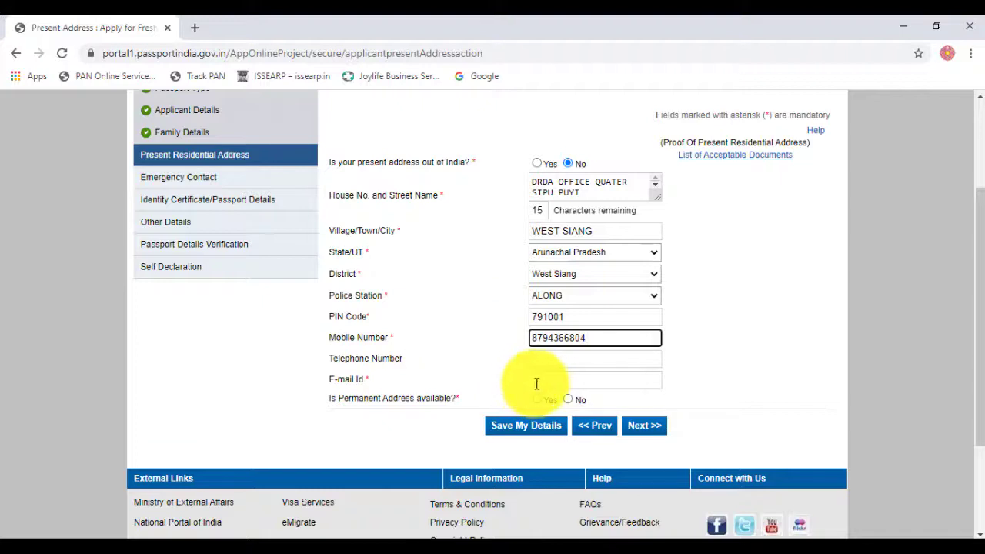
pyautogui.click(607, 409)
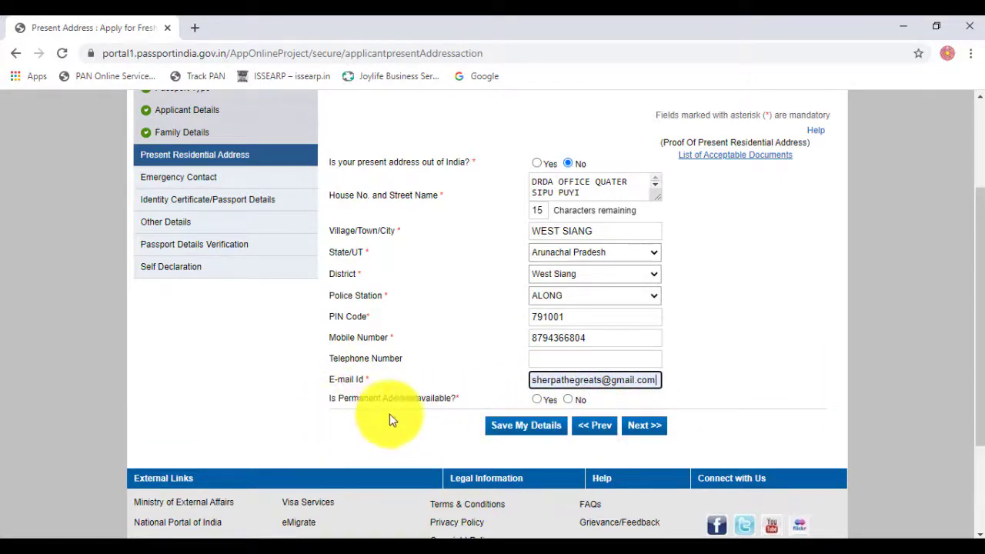
pyautogui.click(537, 401)
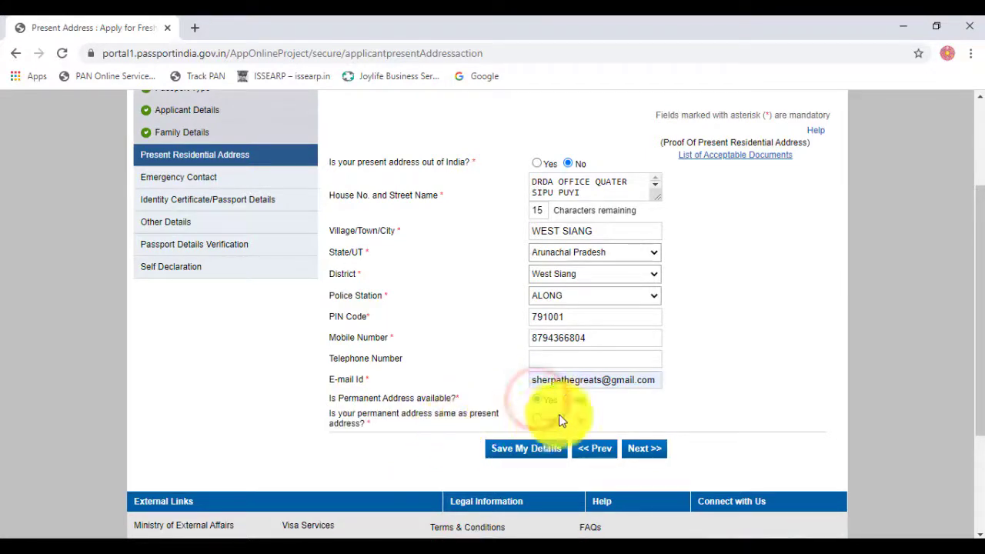
pyautogui.click(538, 419)
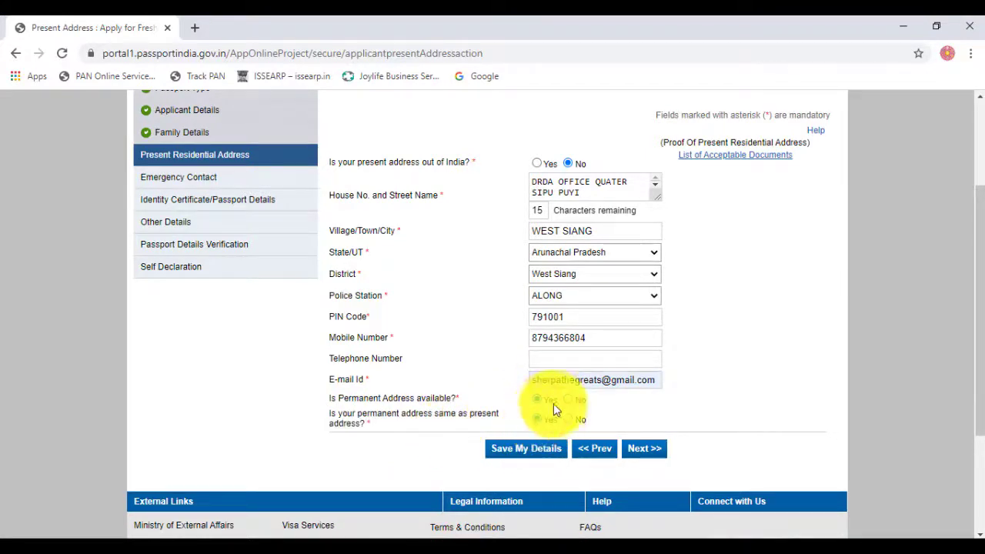
pyautogui.click(568, 399)
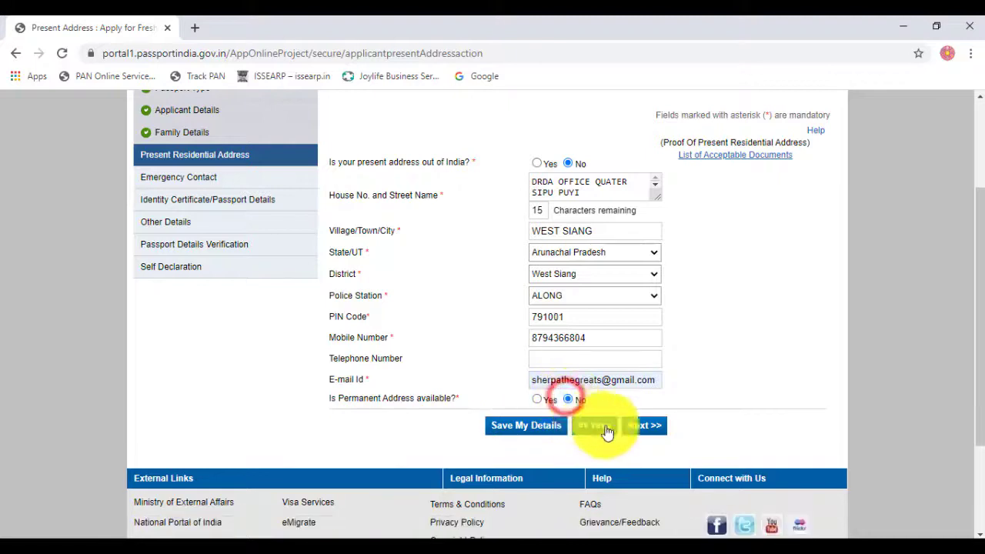
pyautogui.click(645, 426)
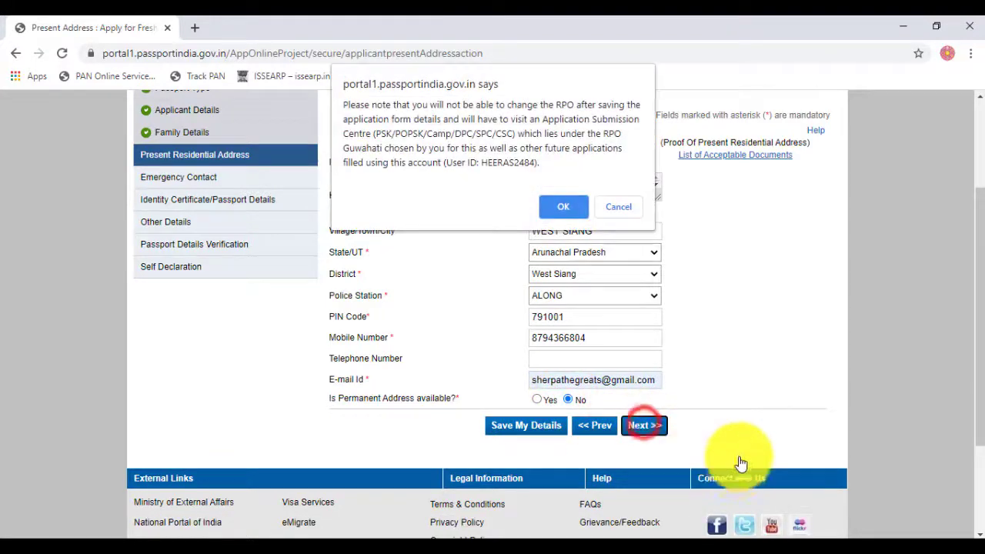
pyautogui.click(554, 206)
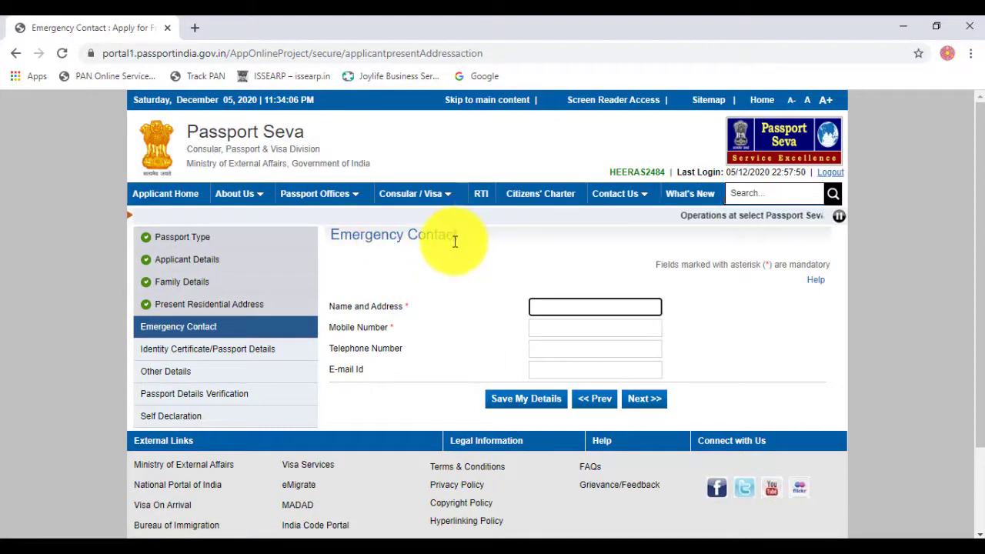
# Step: Enter the emergency contact's name
pyautogui.click(548, 307)
pyautogui.click(501, 274)
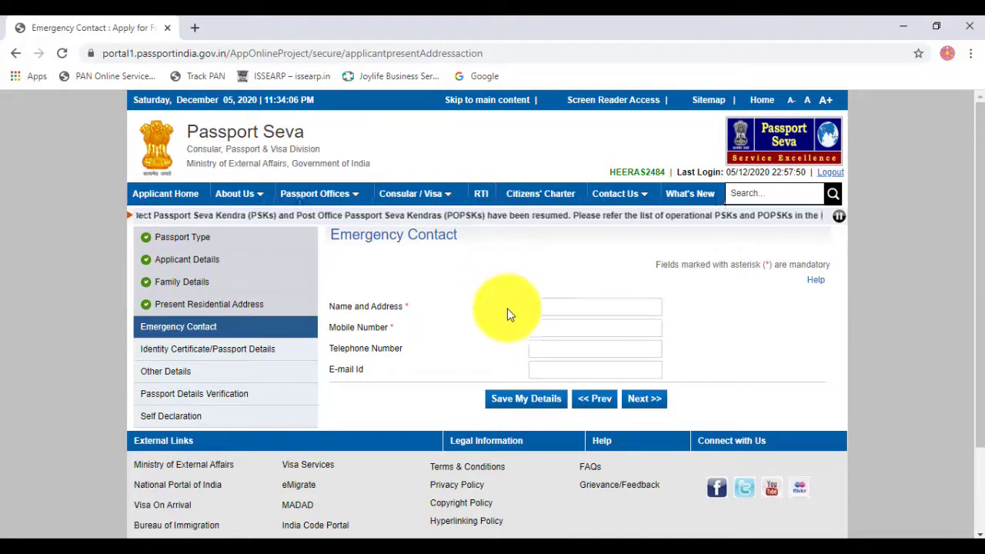
pyautogui.click(543, 307)
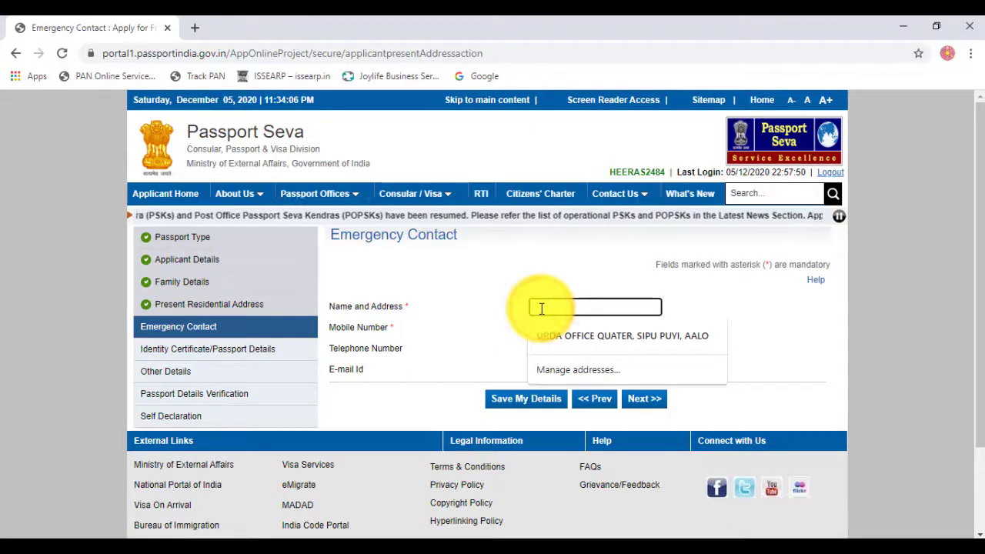
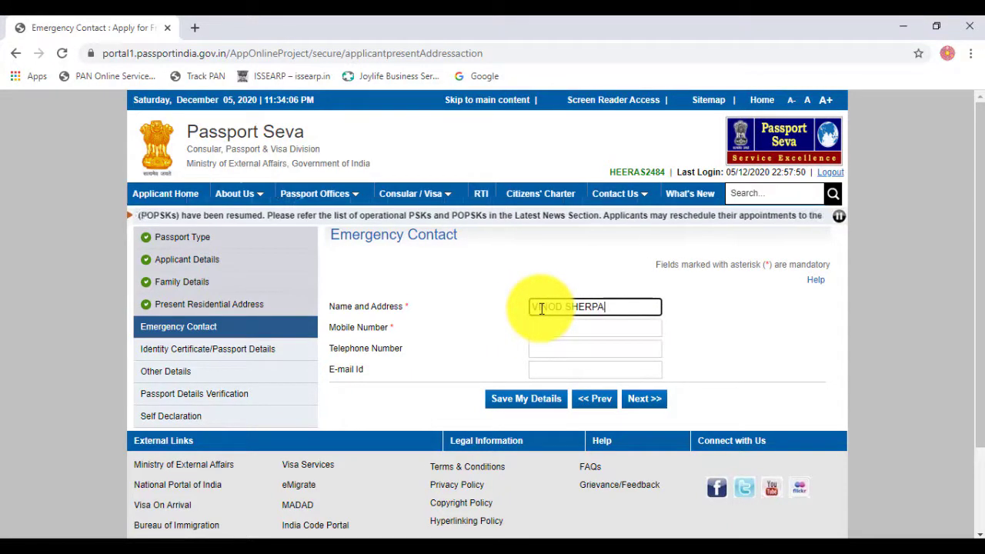
pyautogui.press('Tab')
# Step: Fill the emergency contact's mobile number from the saved suggestion, skip optional fields and continue
pyautogui.write('8')
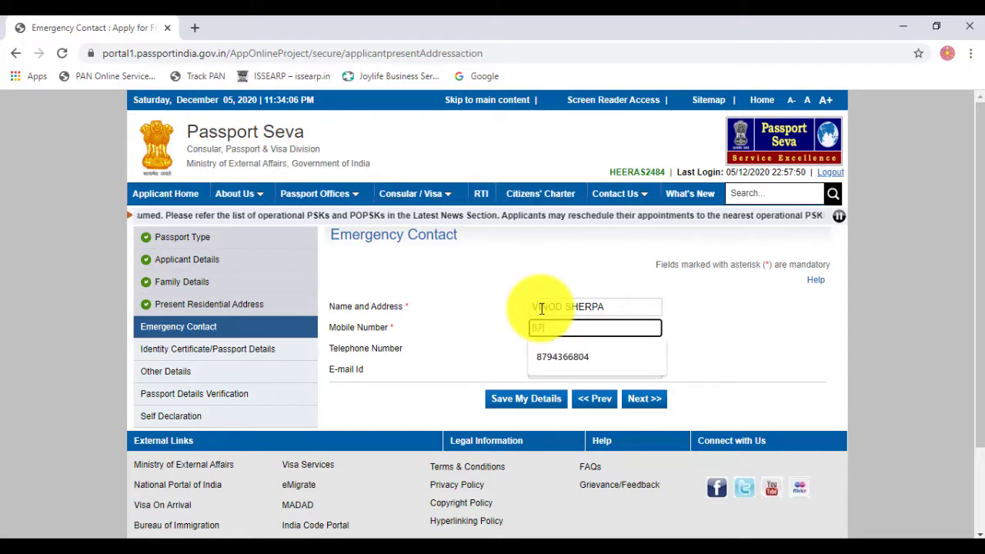
pyautogui.press('Down')
pyautogui.press('Return')
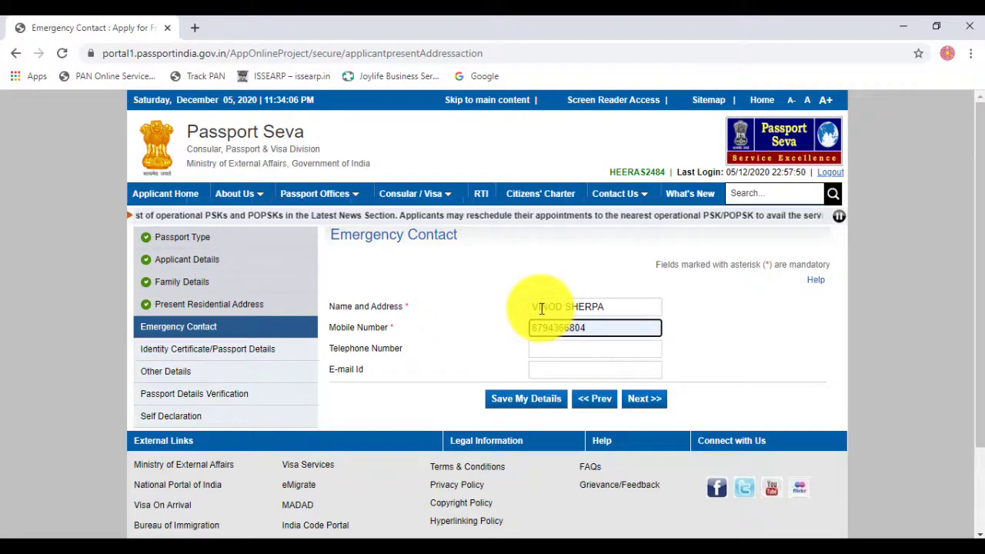
pyautogui.press('Tab')
pyautogui.press('Tab')
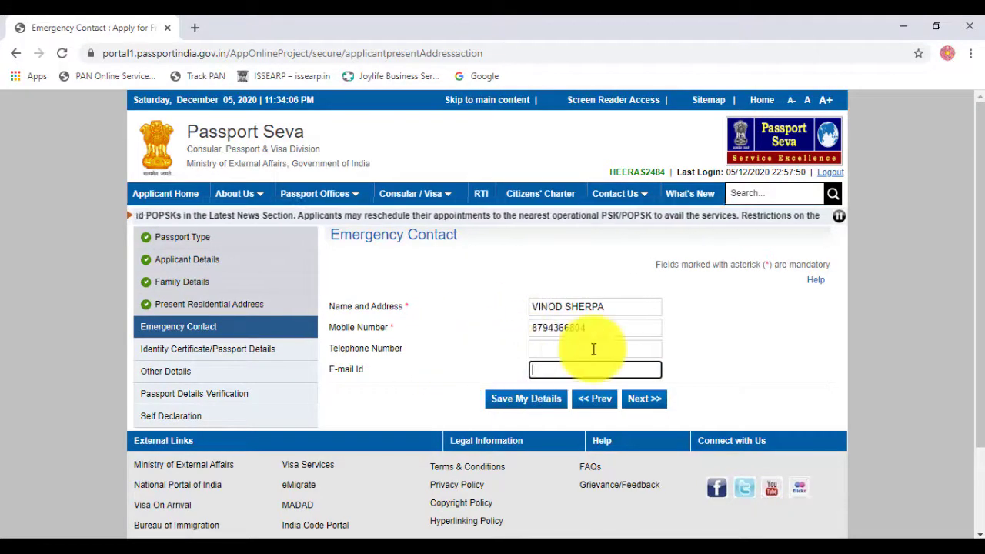
pyautogui.click(574, 348)
pyautogui.click(561, 368)
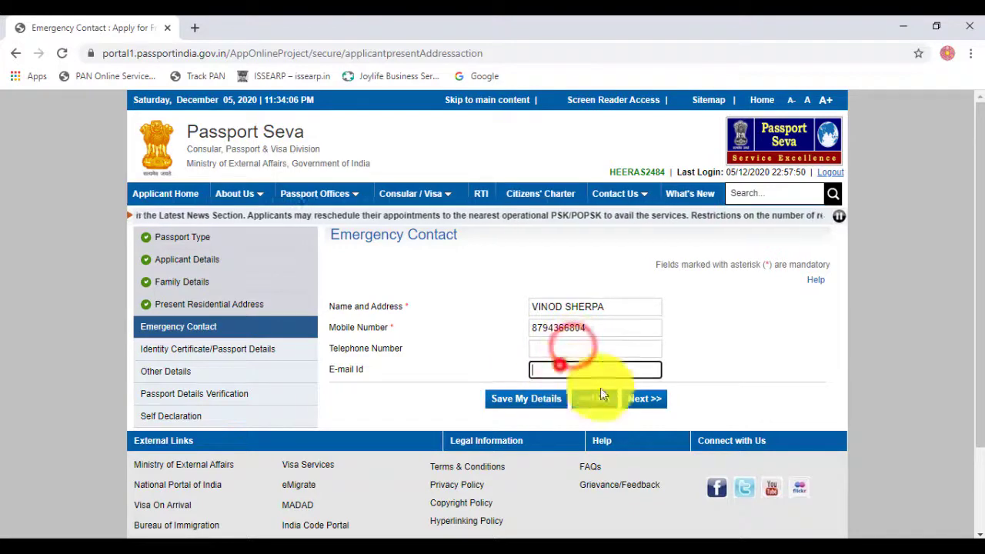
pyautogui.click(646, 400)
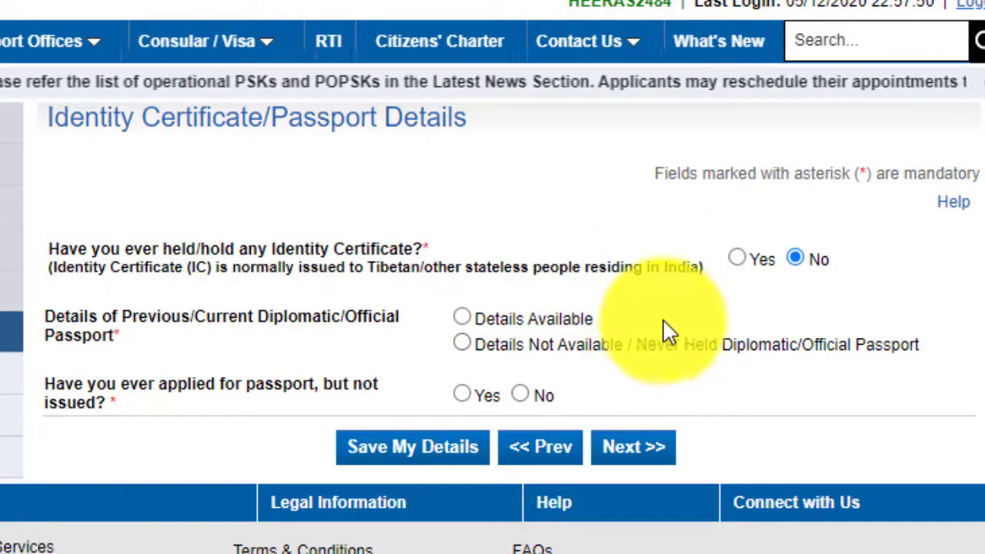
# Step: Answer No to Identity Certificate, Details Not Available for diplomatic passport, No to unissued application, and continue
pyautogui.click(736, 258)
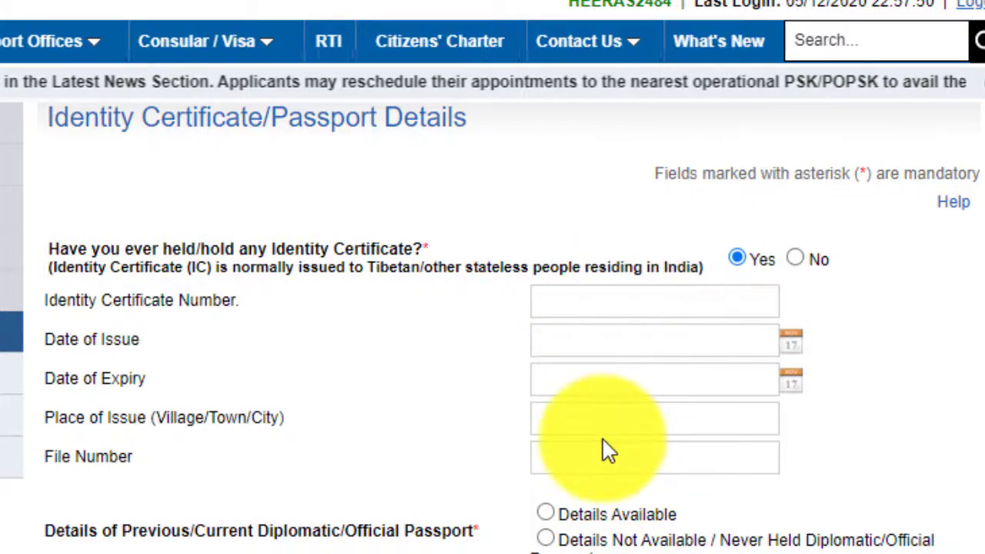
pyautogui.click(794, 258)
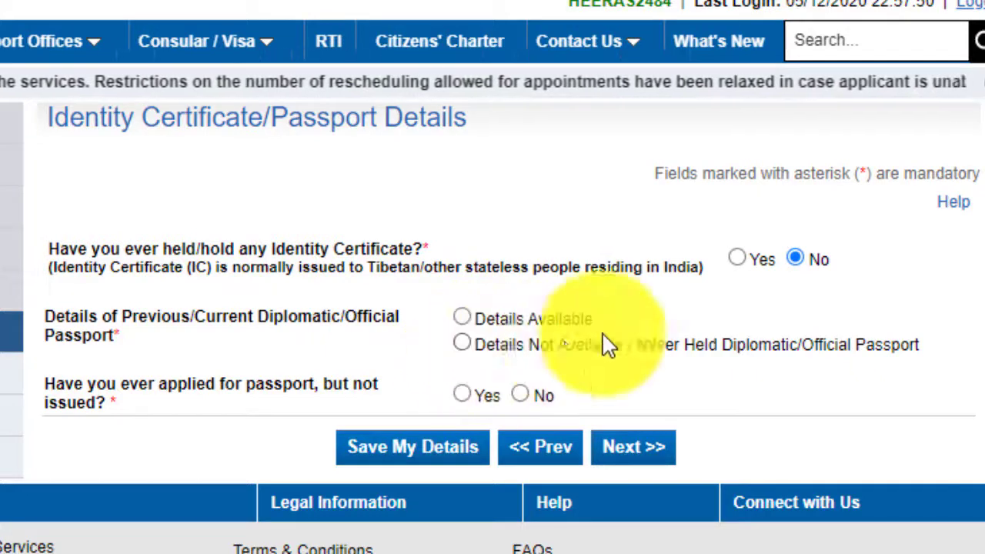
pyautogui.click(461, 343)
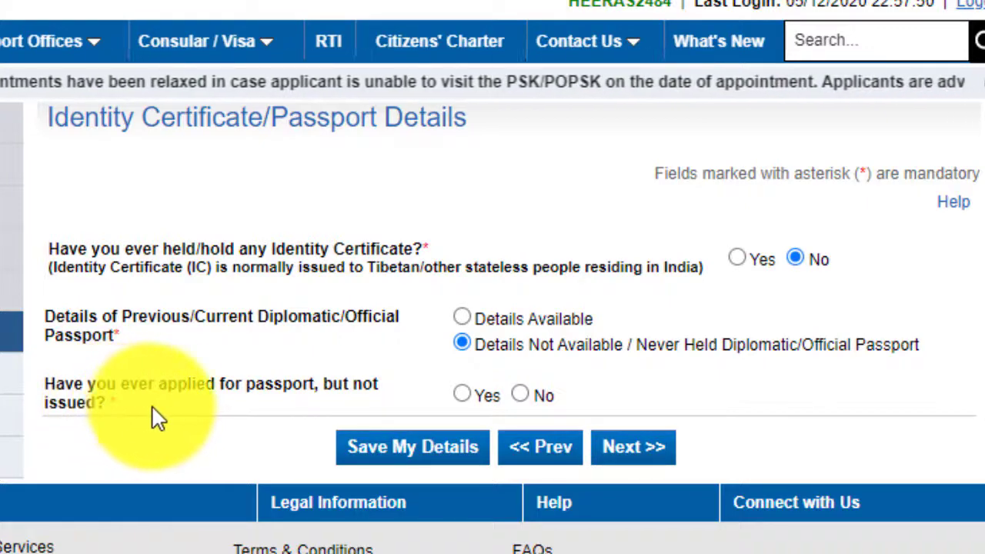
pyautogui.click(461, 393)
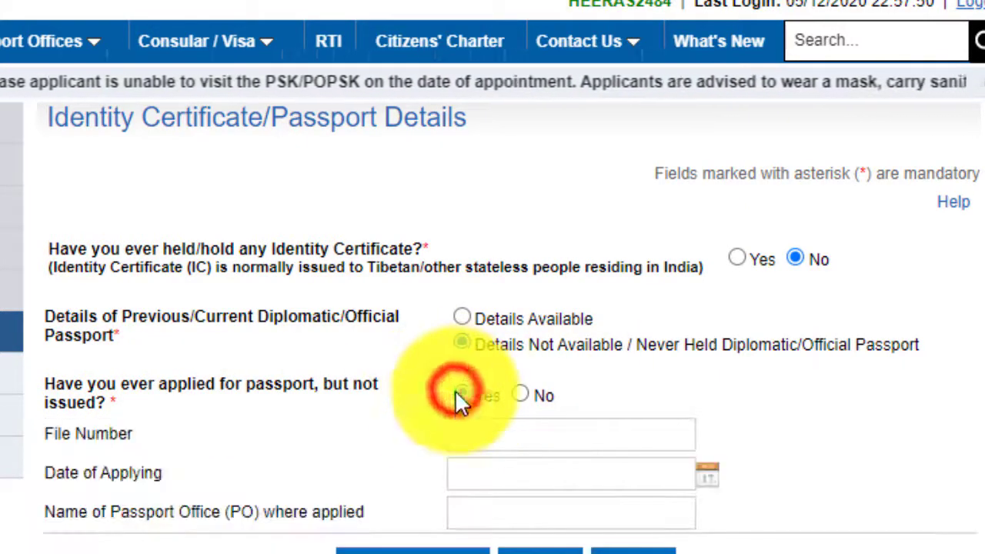
pyautogui.click(521, 394)
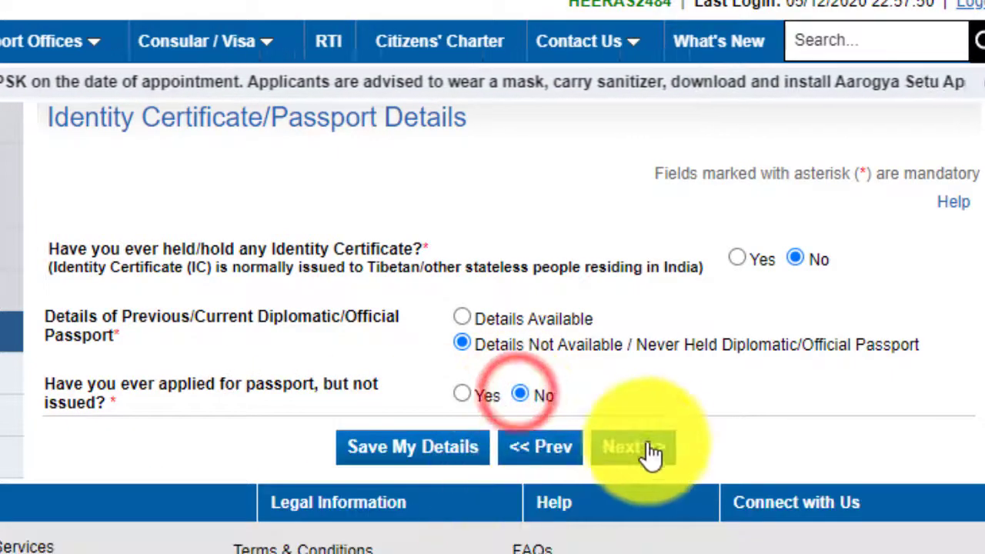
pyautogui.click(649, 451)
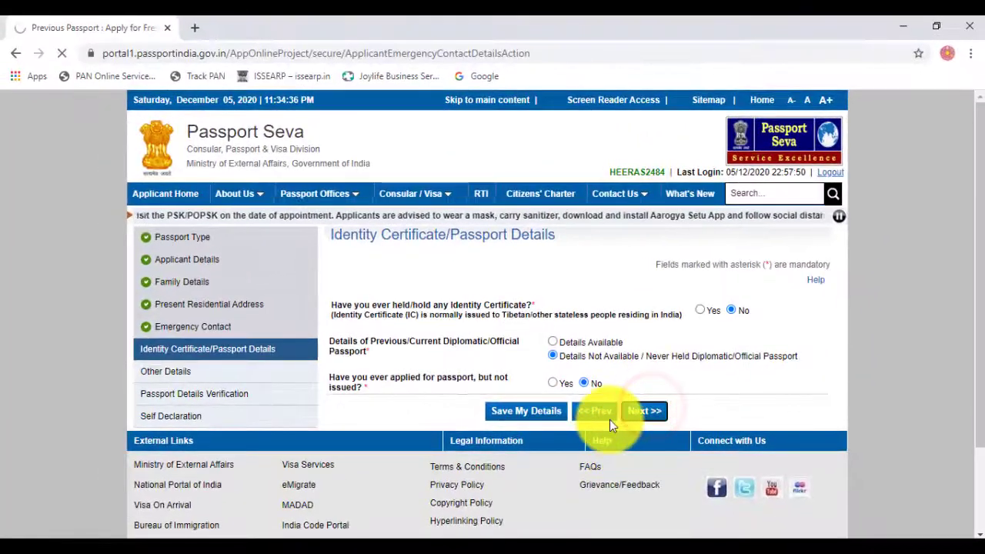
# Step: Answer No to criminal proceedings, warrant or summons, arrest warrant and departure prohibition questions
pyautogui.scroll(-3, 618, 379)
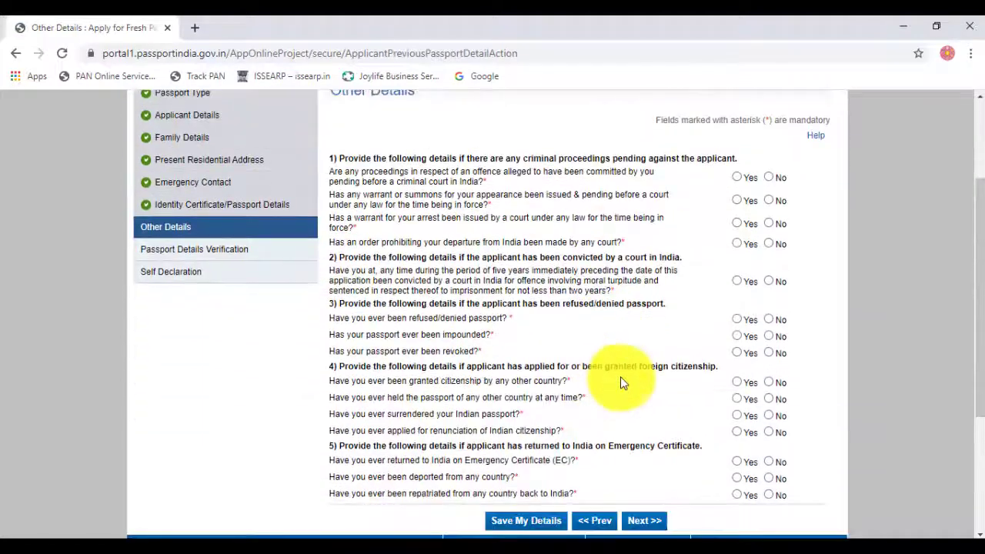
pyautogui.scroll(3, 616, 375)
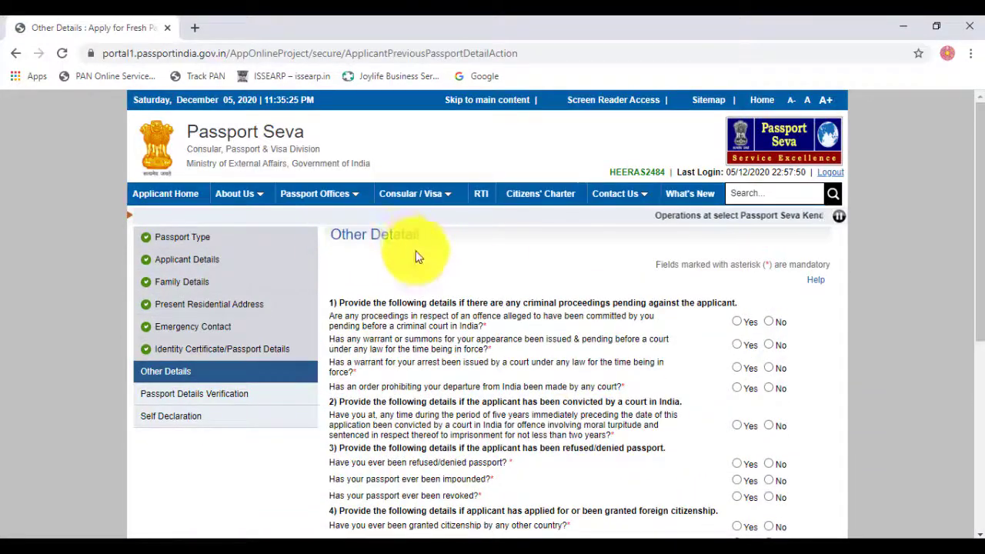
pyautogui.scroll(-1, 560, 310)
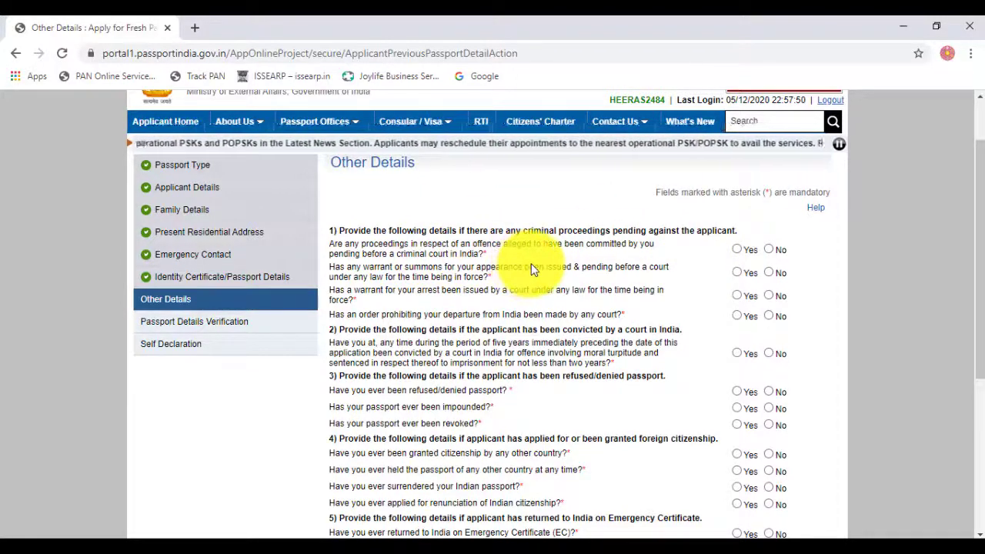
pyautogui.click(769, 250)
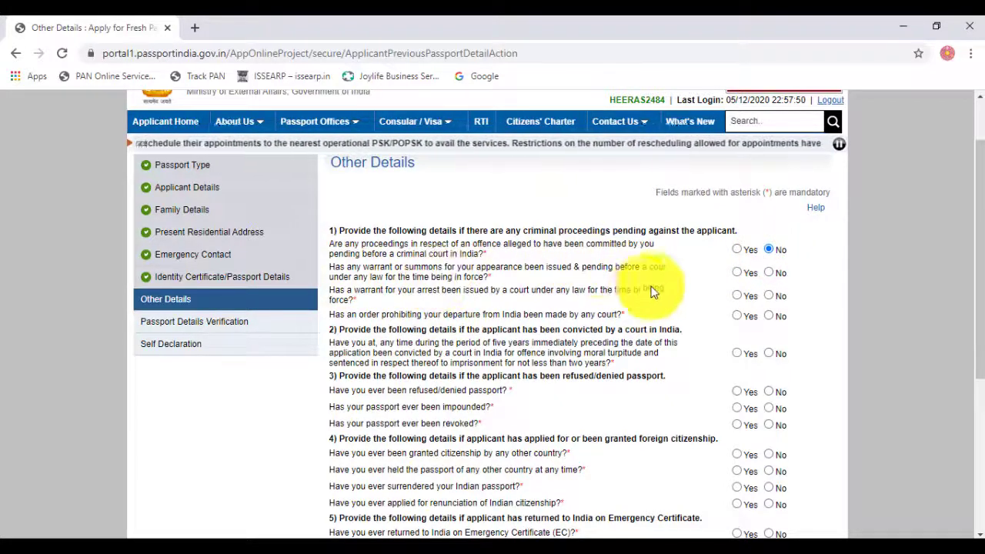
pyautogui.click(769, 273)
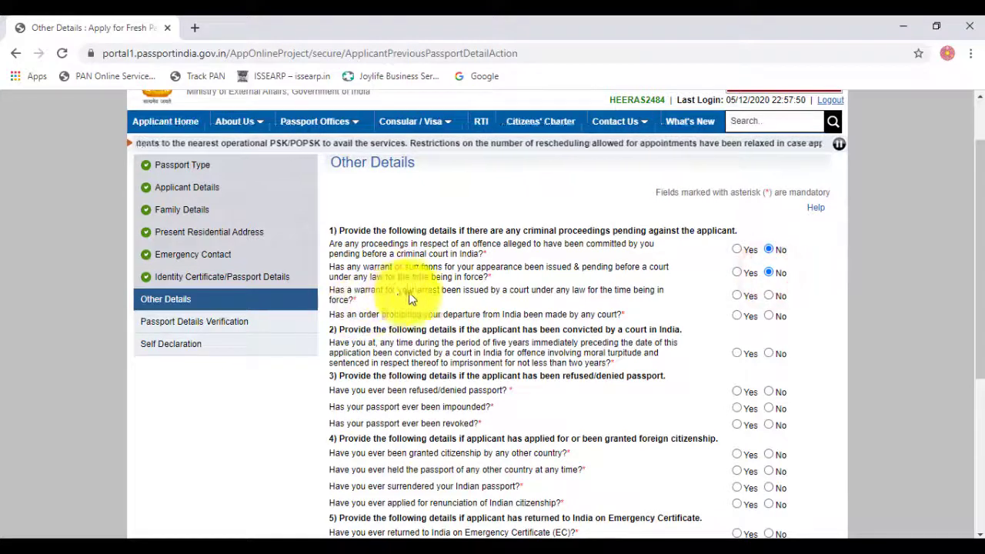
pyautogui.click(769, 296)
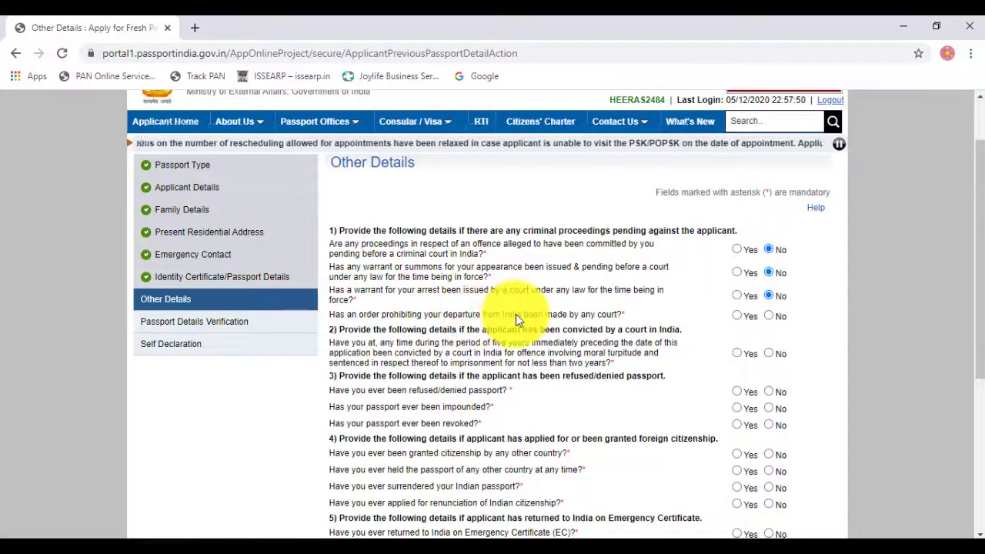
pyautogui.click(770, 317)
pyautogui.scroll(-2, 692, 323)
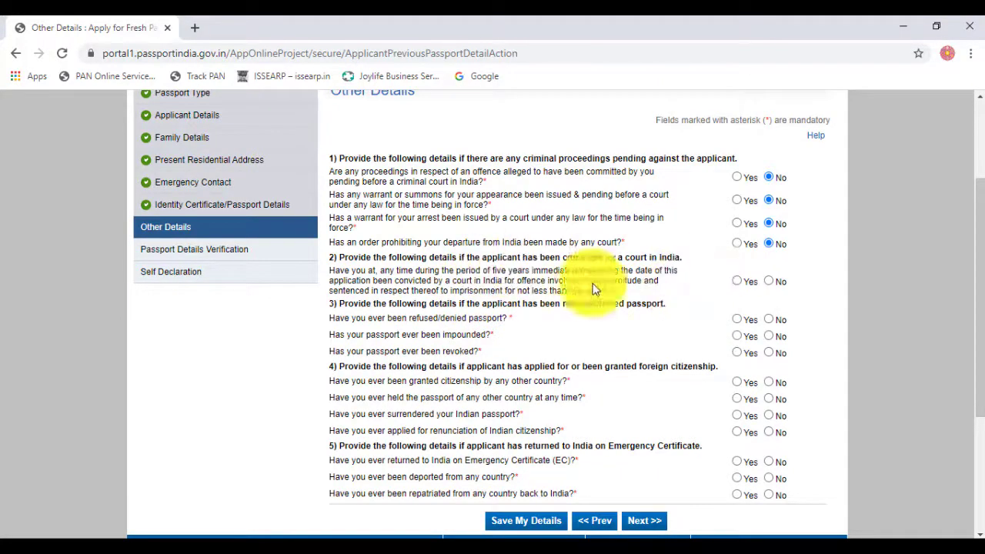
# Step: Answer No to court conviction, passport refused or denied, and passport revoked
pyautogui.click(737, 281)
pyautogui.click(768, 281)
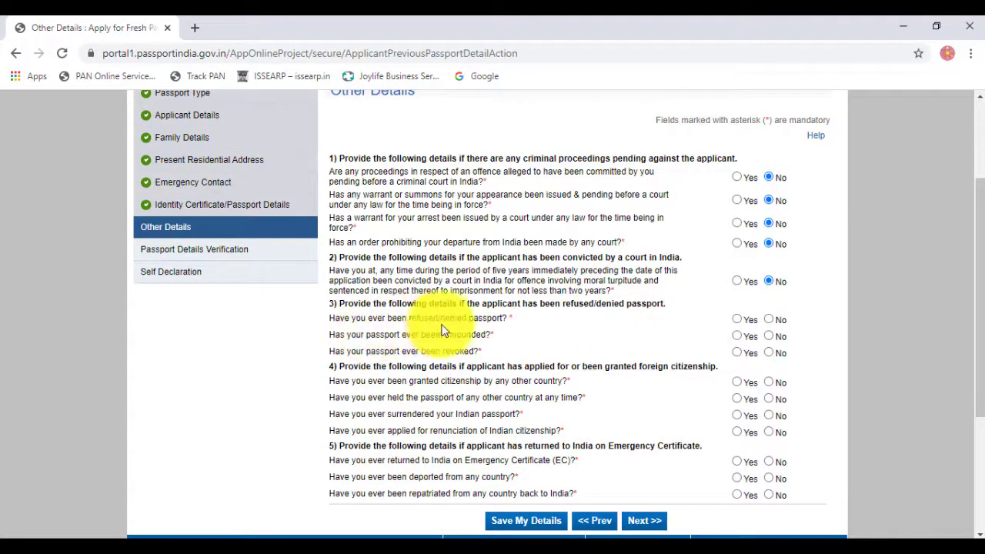
pyautogui.click(736, 318)
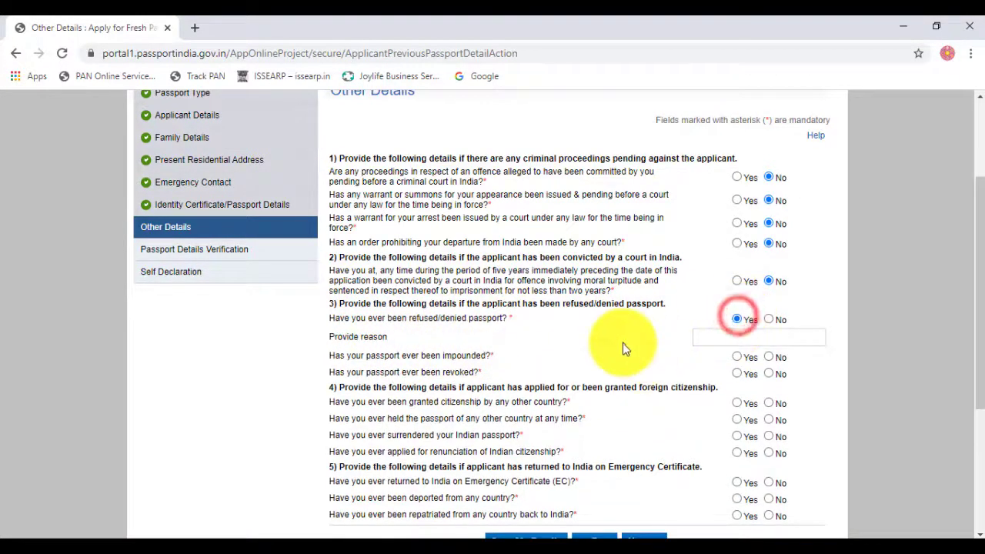
pyautogui.click(769, 320)
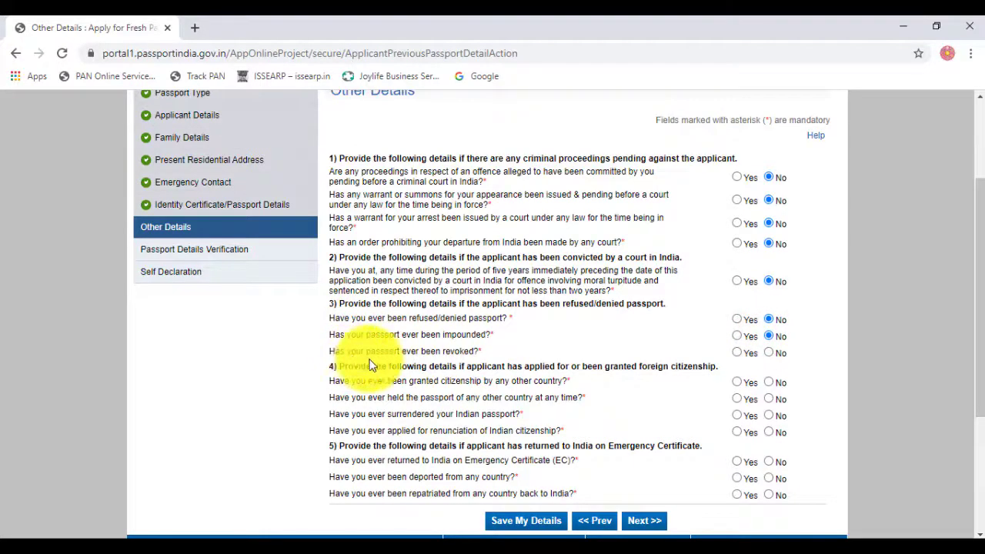
pyautogui.click(769, 354)
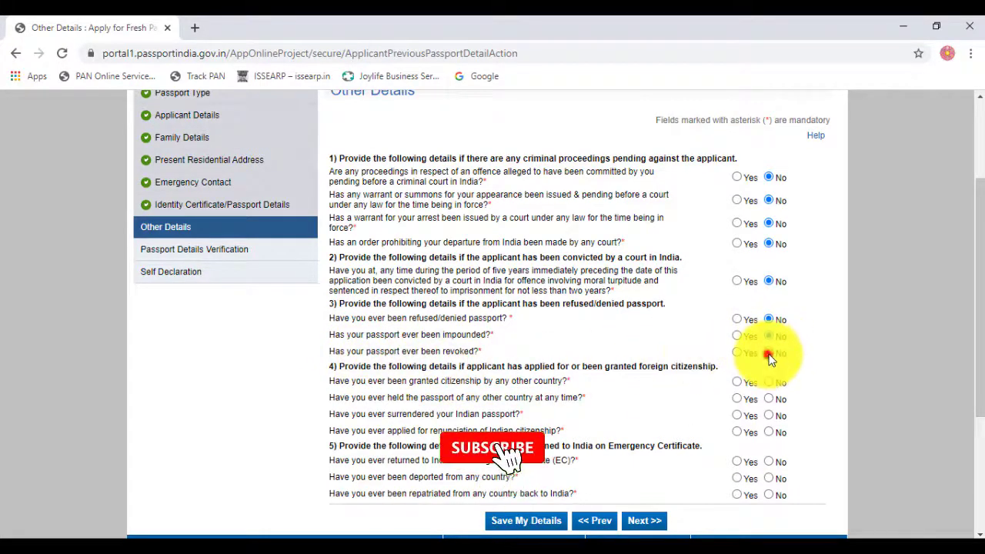
pyautogui.scroll(-3, 554, 377)
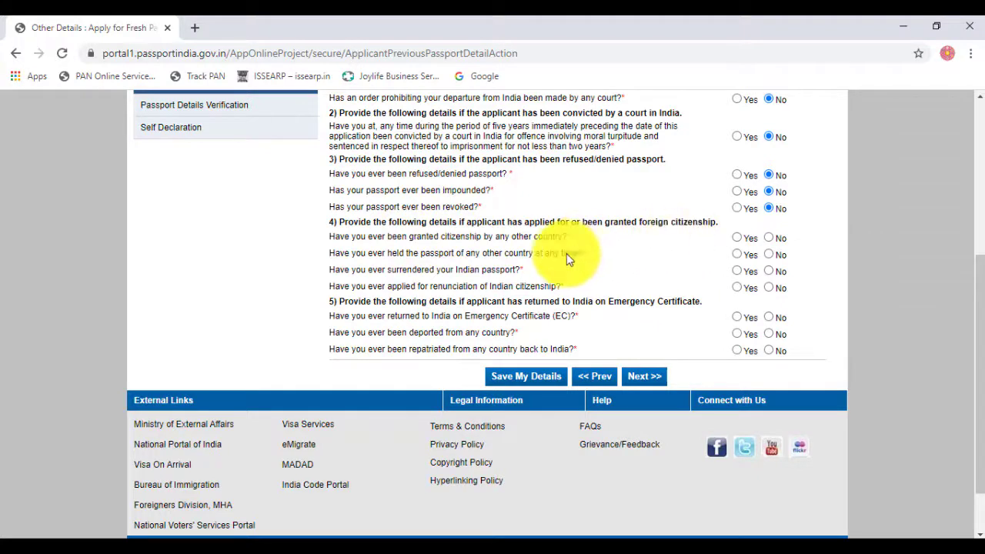
pyautogui.scroll(1, 554, 261)
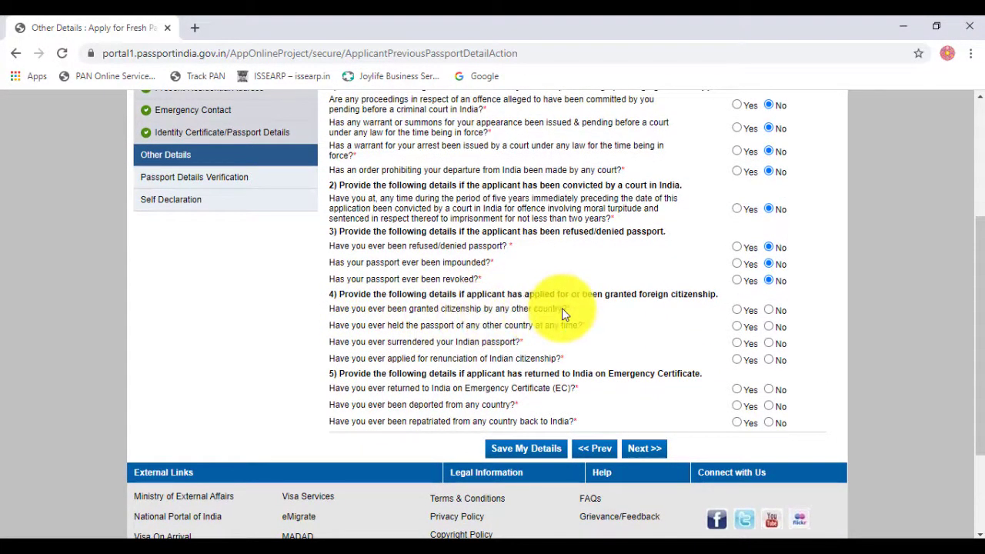
# Step: Answer No to foreign citizenship, Emergency Certificate, deportation and repatriation questions, then continue to the preview
pyautogui.click(763, 312)
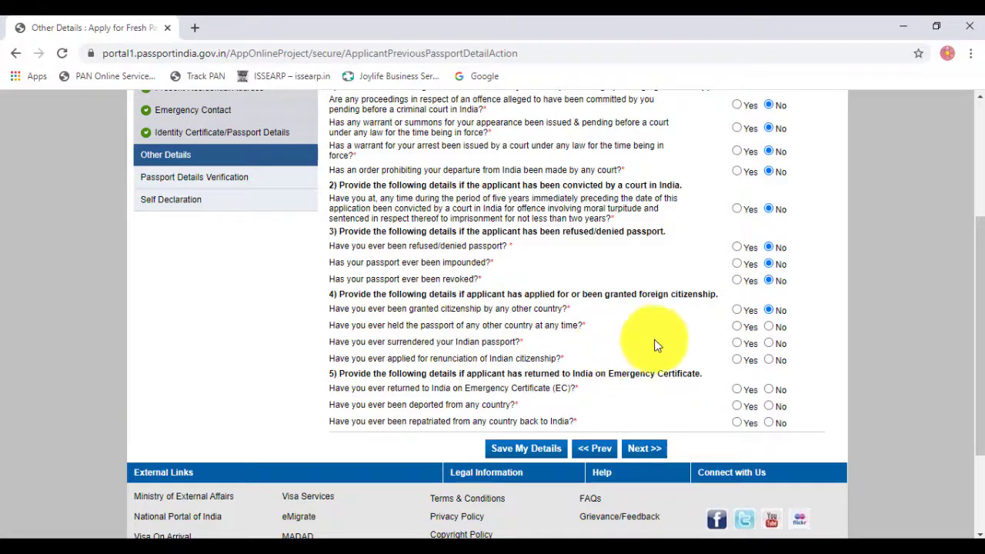
pyautogui.click(769, 326)
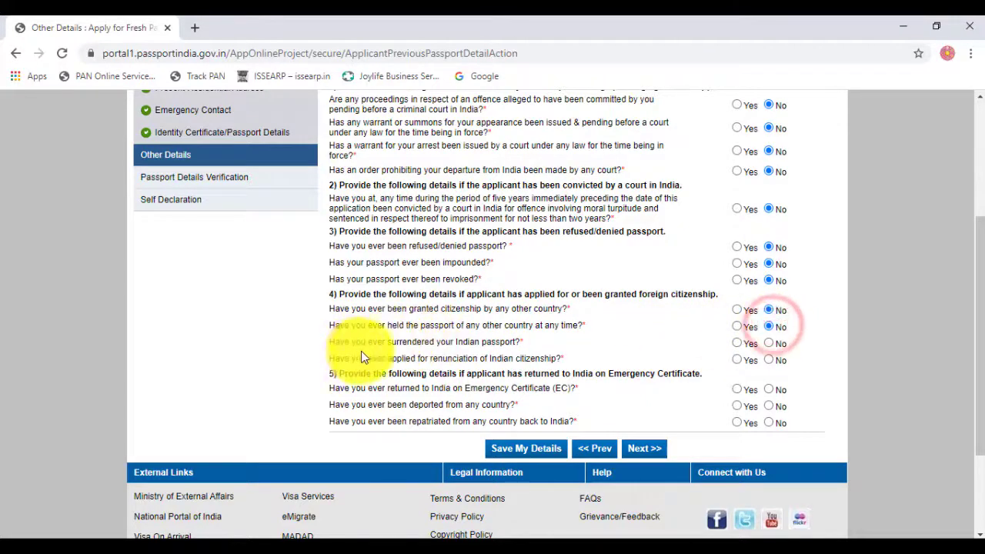
pyautogui.click(769, 344)
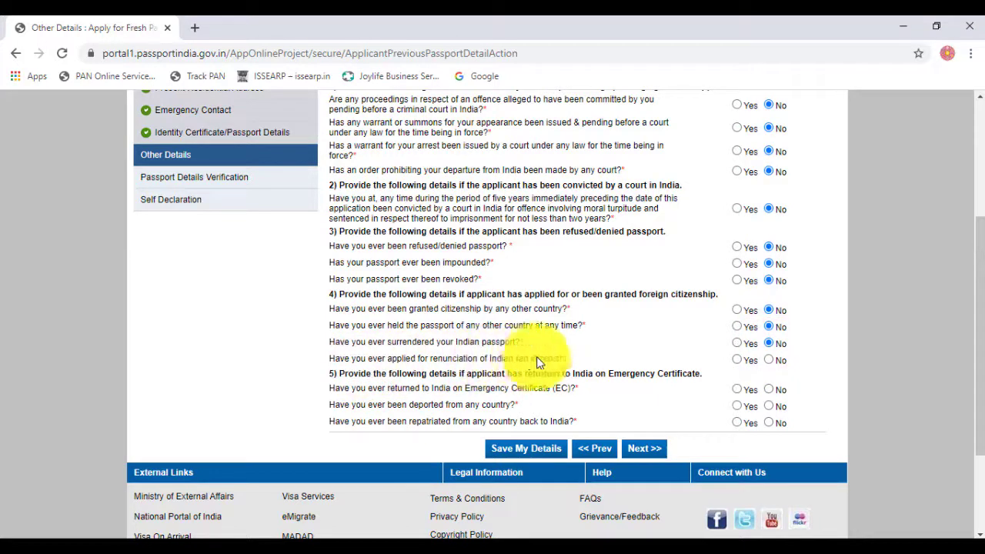
pyautogui.click(768, 360)
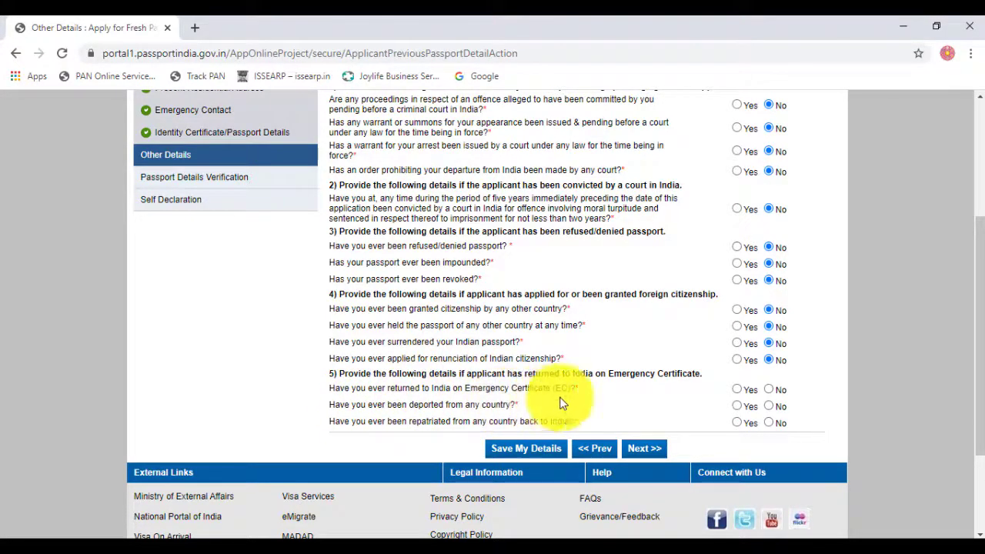
pyautogui.click(769, 390)
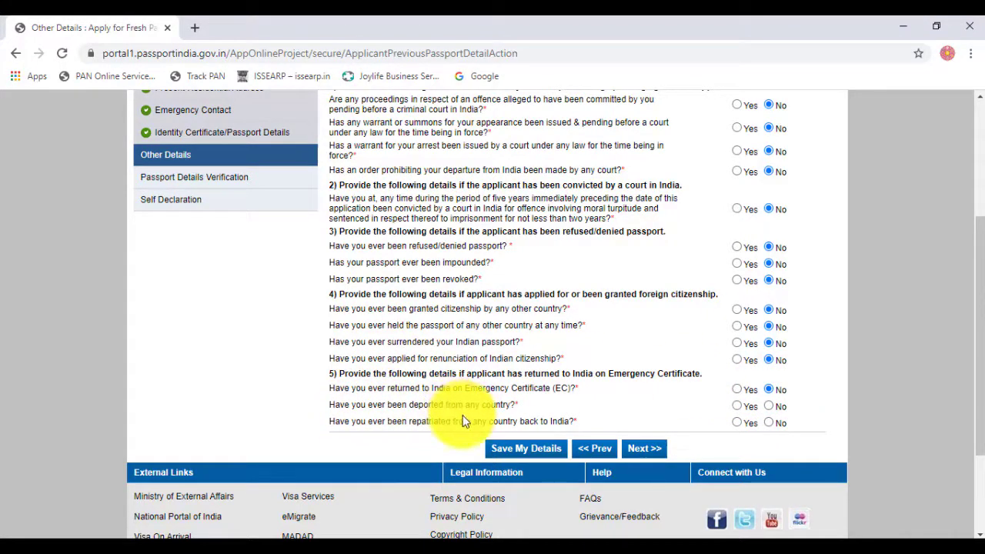
pyautogui.click(769, 406)
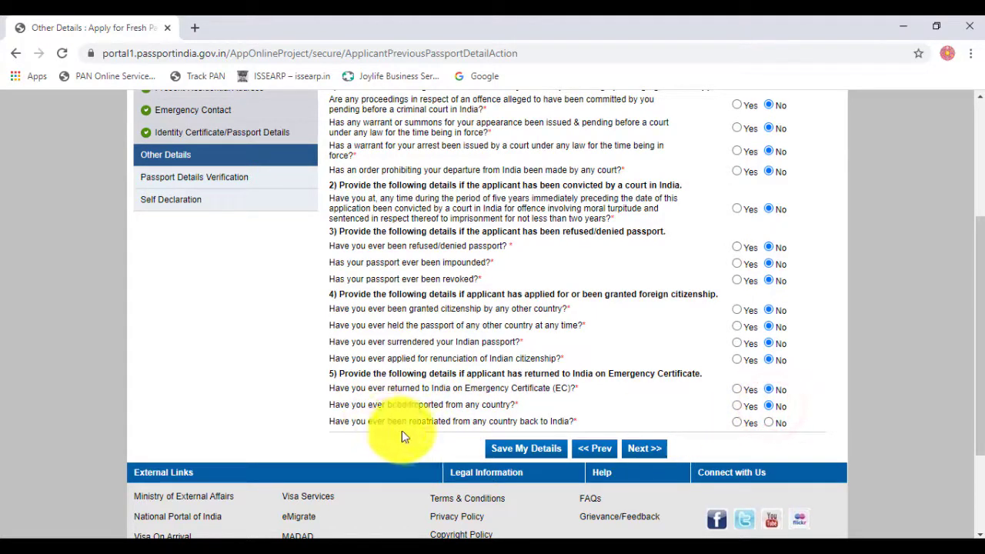
pyautogui.click(768, 422)
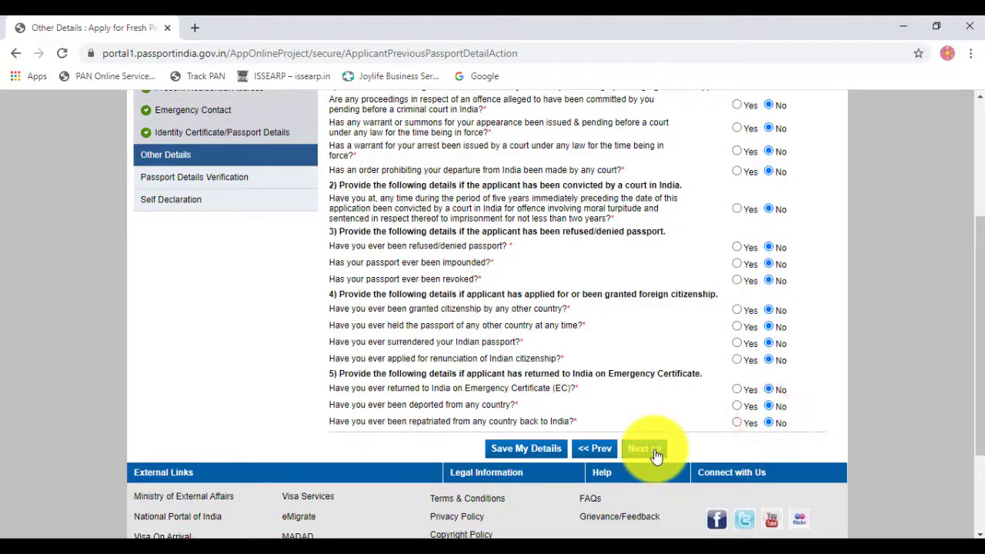
pyautogui.click(736, 422)
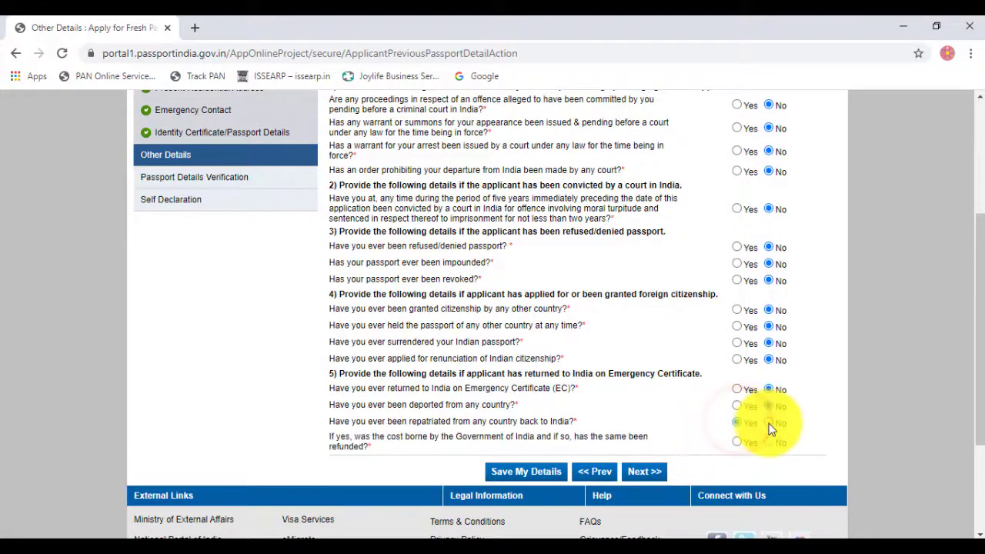
pyautogui.click(768, 423)
pyautogui.click(645, 450)
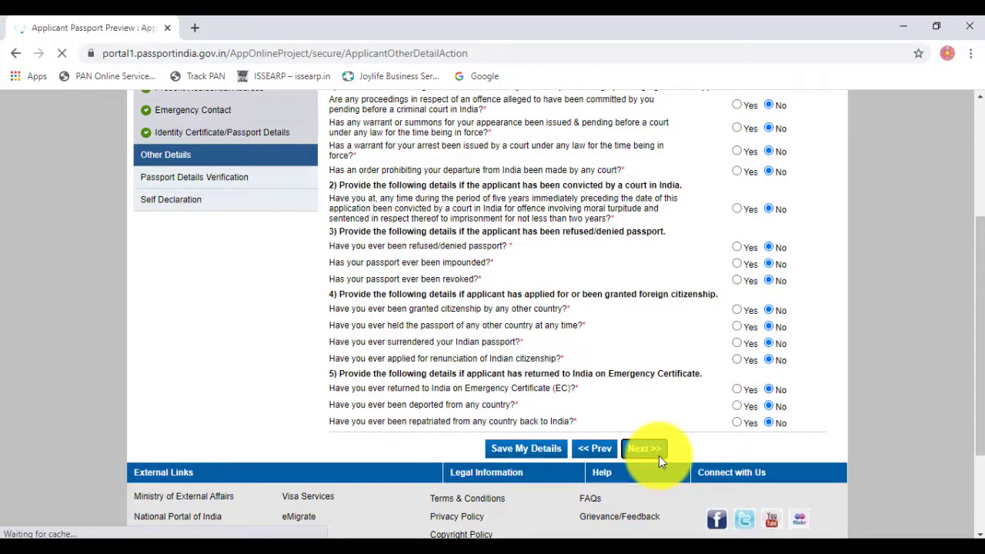
# Step: Review the Passport Preview Details and continue to the Self Declaration page
pyautogui.scroll(-3, 652, 415)
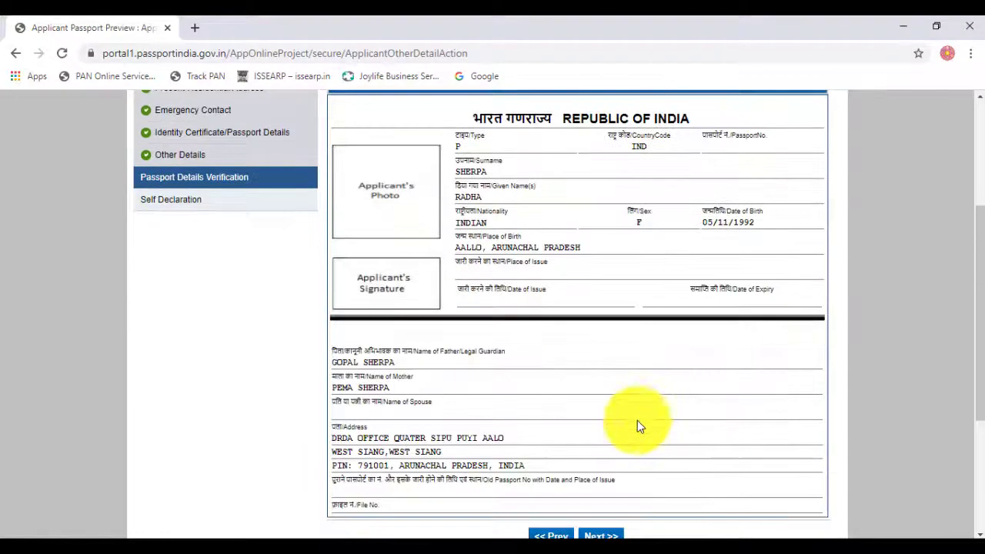
pyautogui.scroll(1, 634, 445)
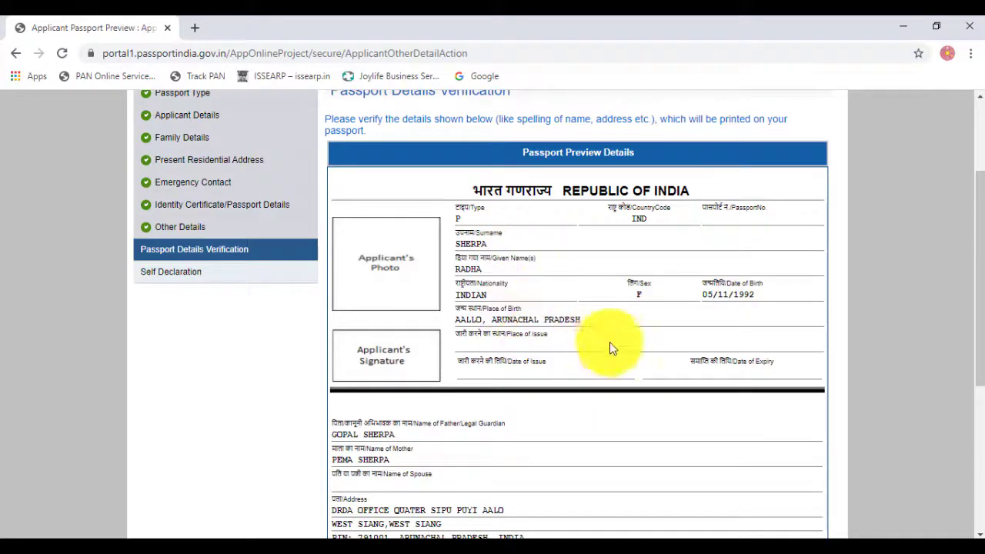
pyautogui.scroll(-4, 608, 329)
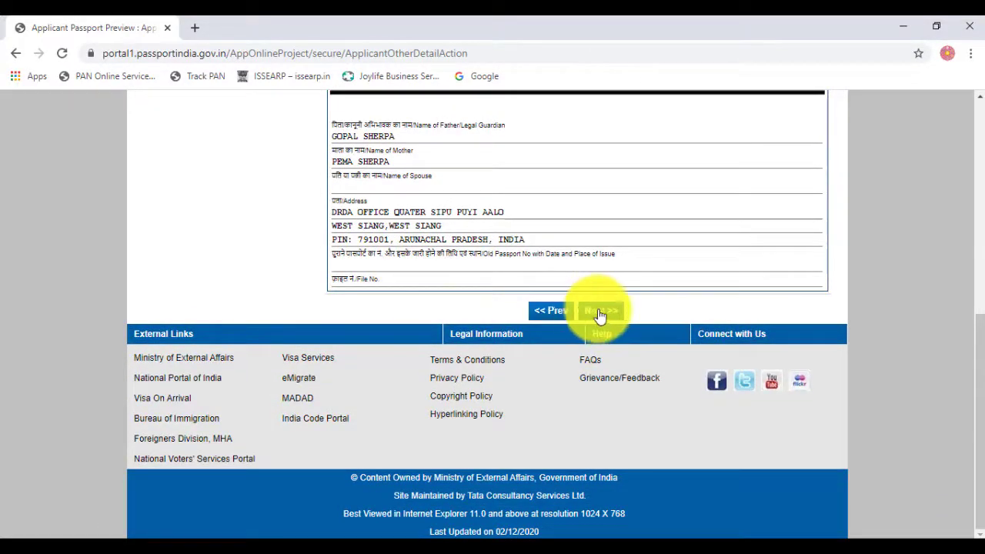
pyautogui.click(600, 311)
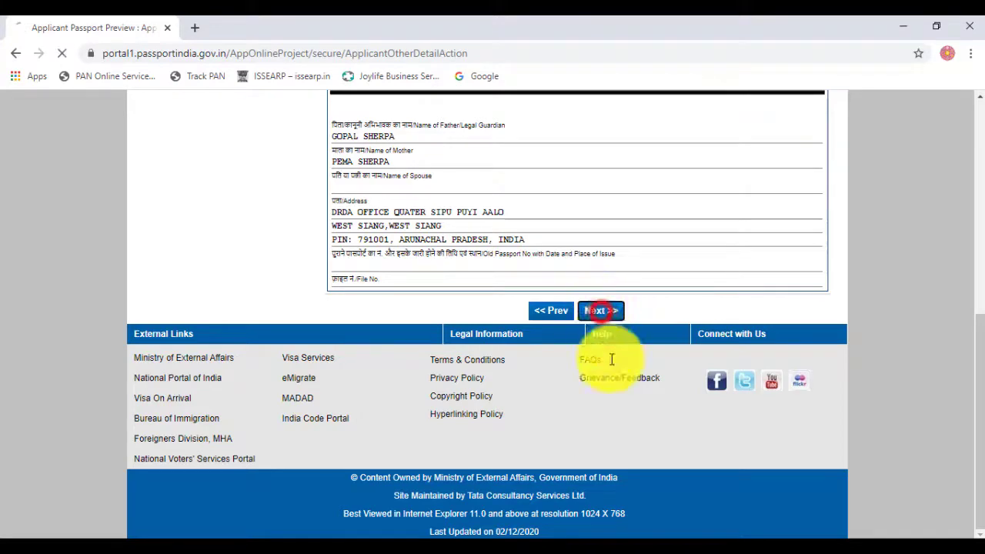
pyautogui.scroll(3, 576, 358)
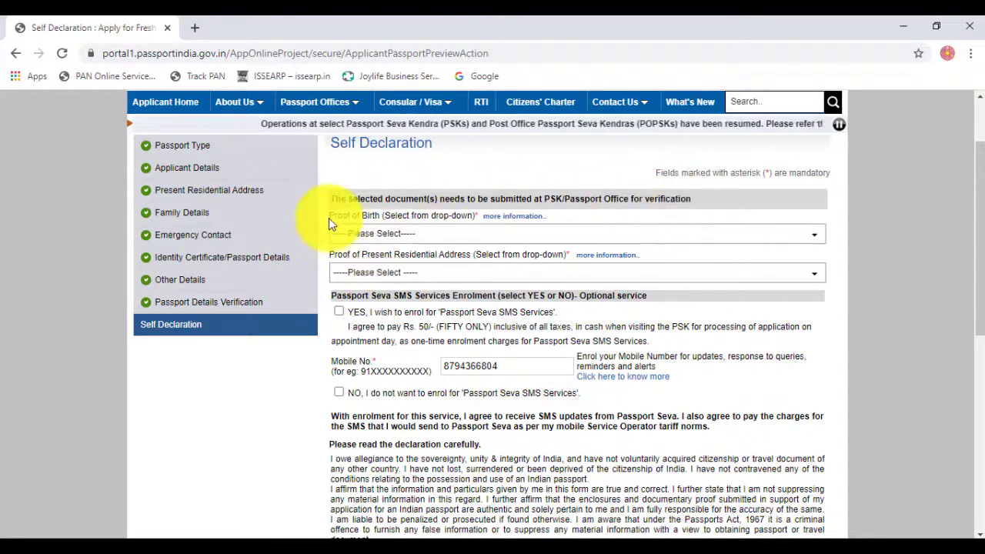
# Step: Choose the Birth Certificate as Proof of Birth
pyautogui.click(388, 235)
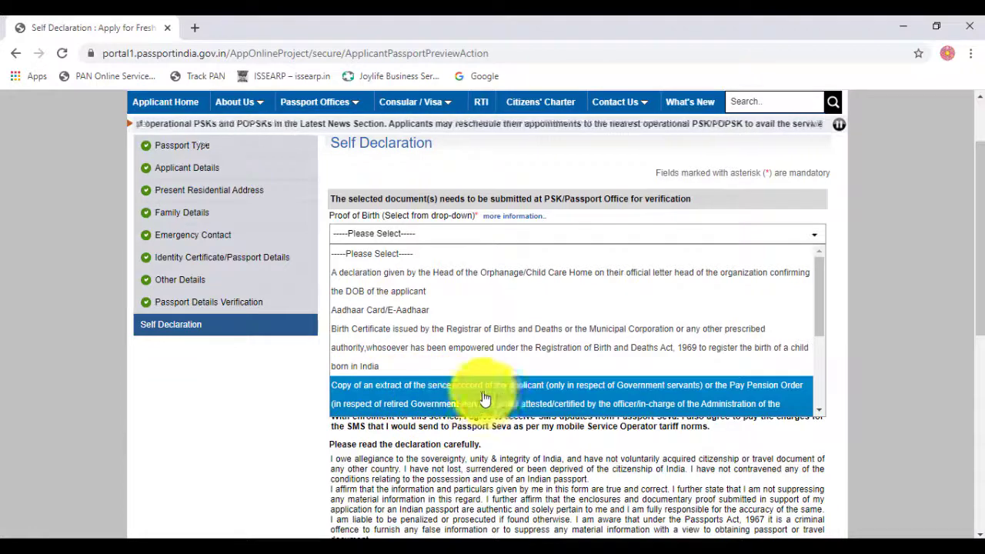
pyautogui.scroll(-5, 431, 369)
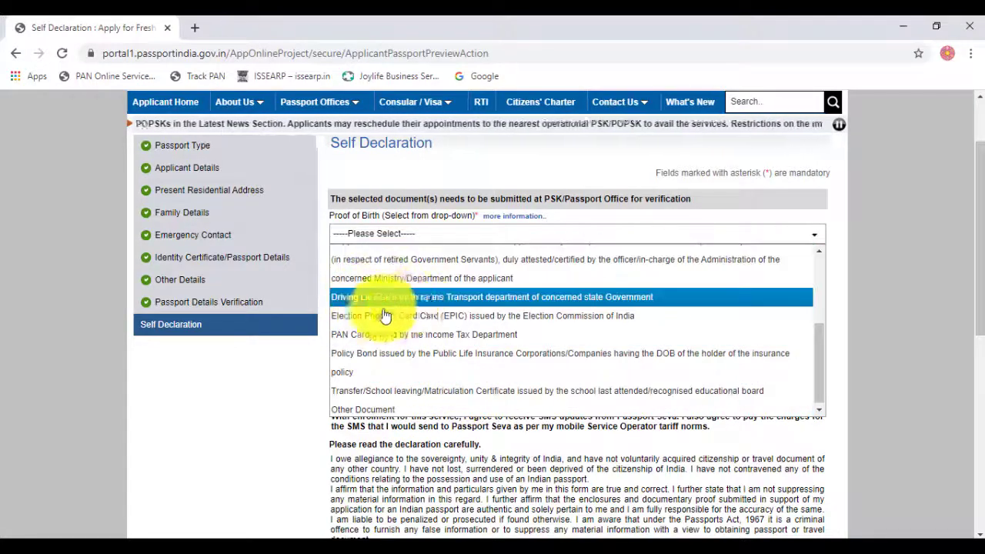
pyautogui.scroll(-1, 404, 327)
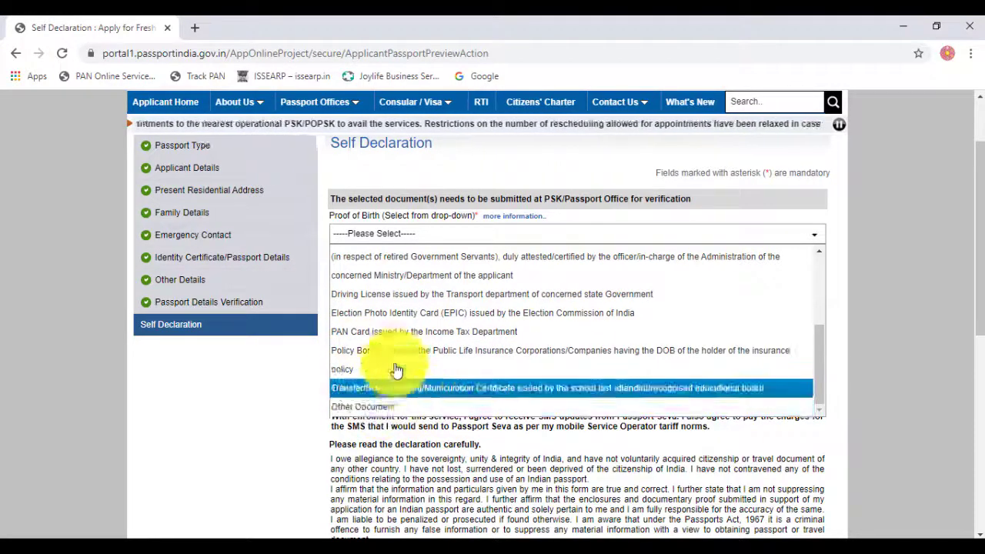
pyautogui.scroll(3, 392, 365)
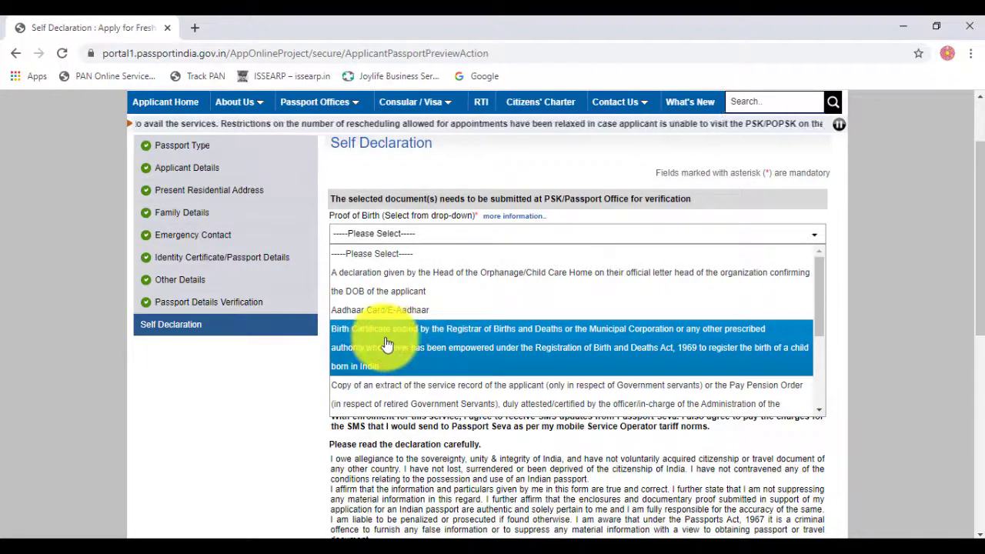
pyautogui.click(393, 343)
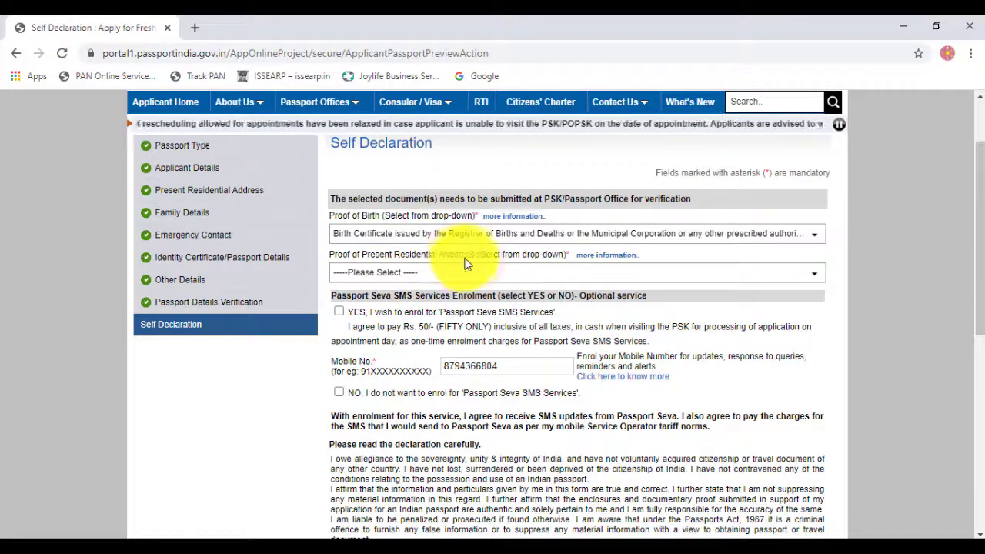
# Step: Choose Aadhaar Card/e-Aadhar as Proof of Present Residential Address
pyautogui.click(389, 273)
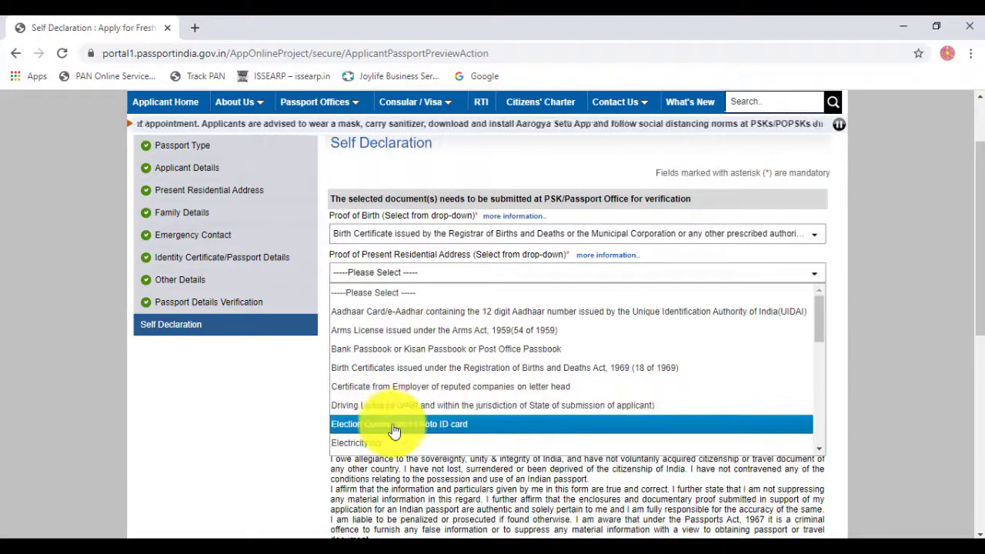
pyautogui.scroll(-3, 373, 446)
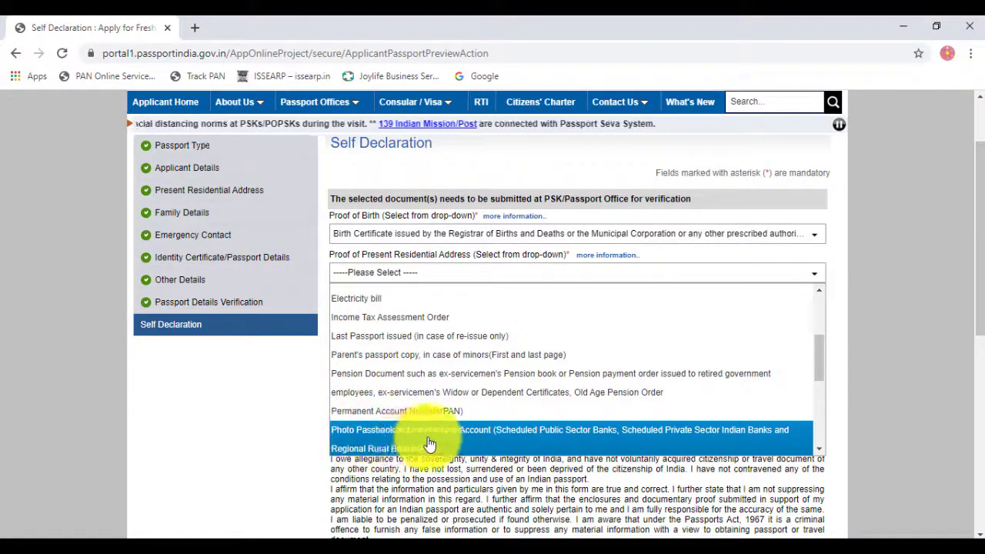
pyautogui.scroll(6, 420, 438)
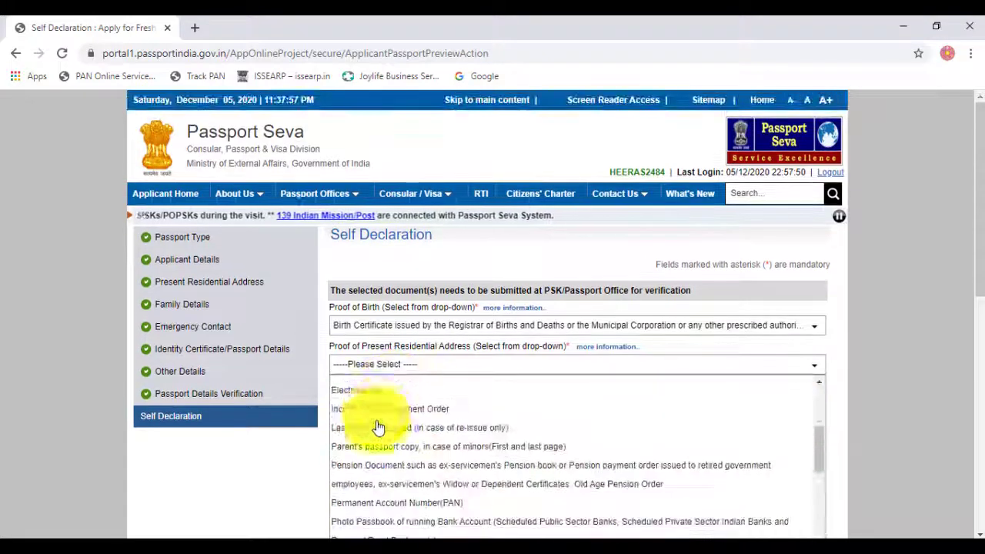
pyautogui.scroll(3, 378, 431)
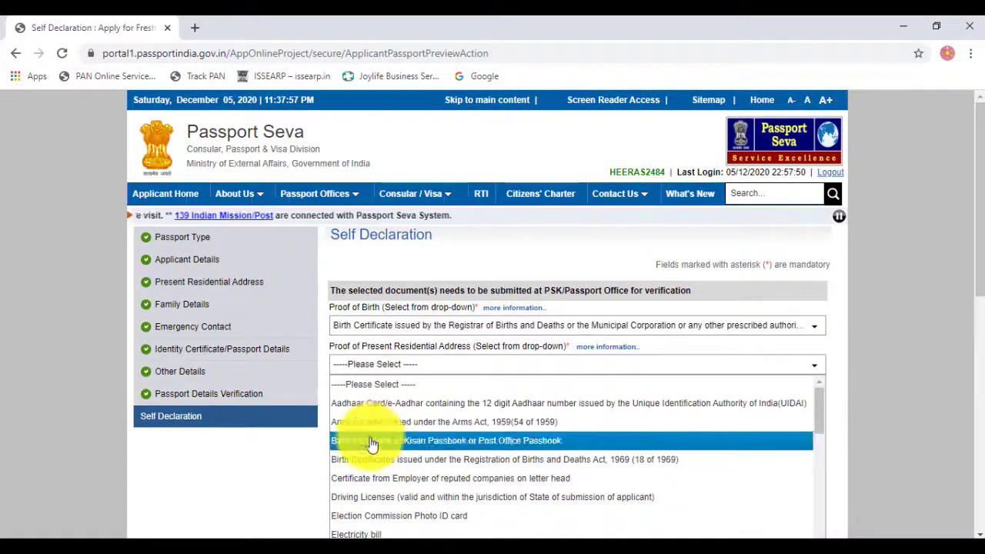
pyautogui.click(373, 402)
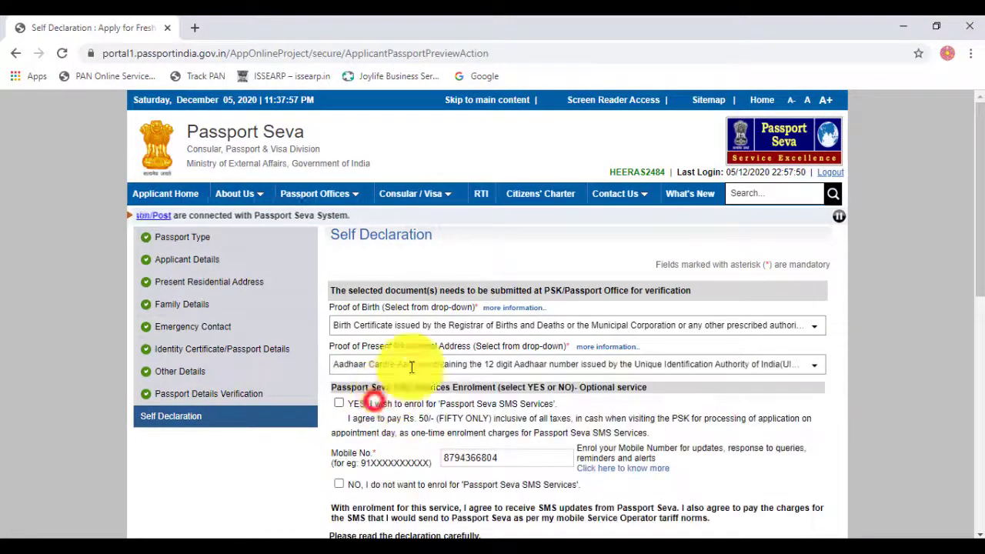
pyautogui.scroll(-2, 483, 248)
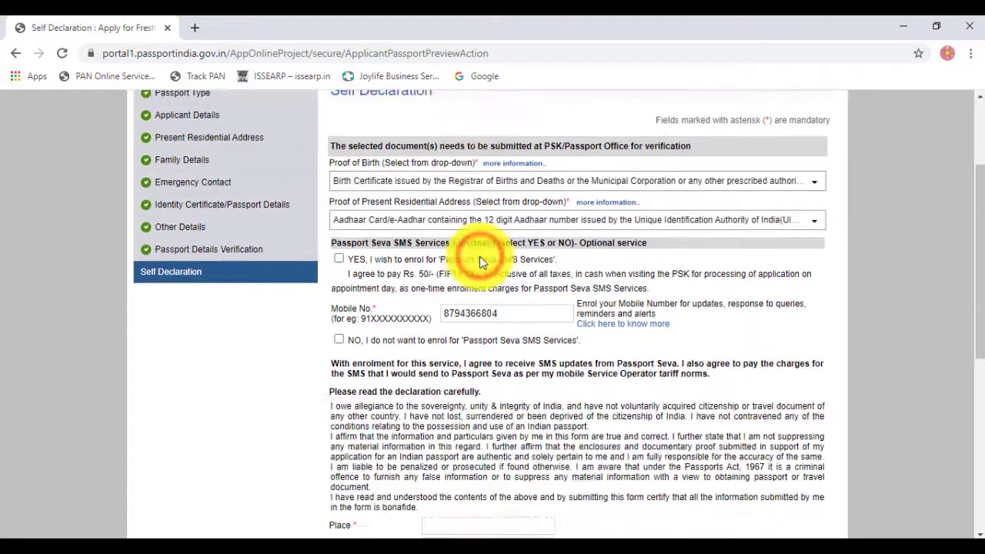
# Step: Decline the SMS service, enter AALO as the declaration place and tick I Agree
pyautogui.click(340, 260)
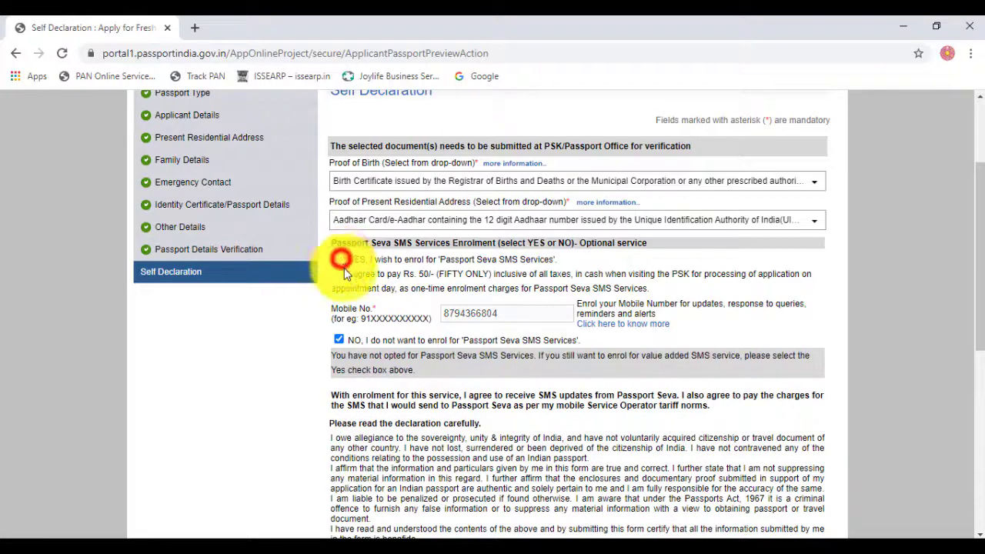
pyautogui.scroll(-4, 506, 394)
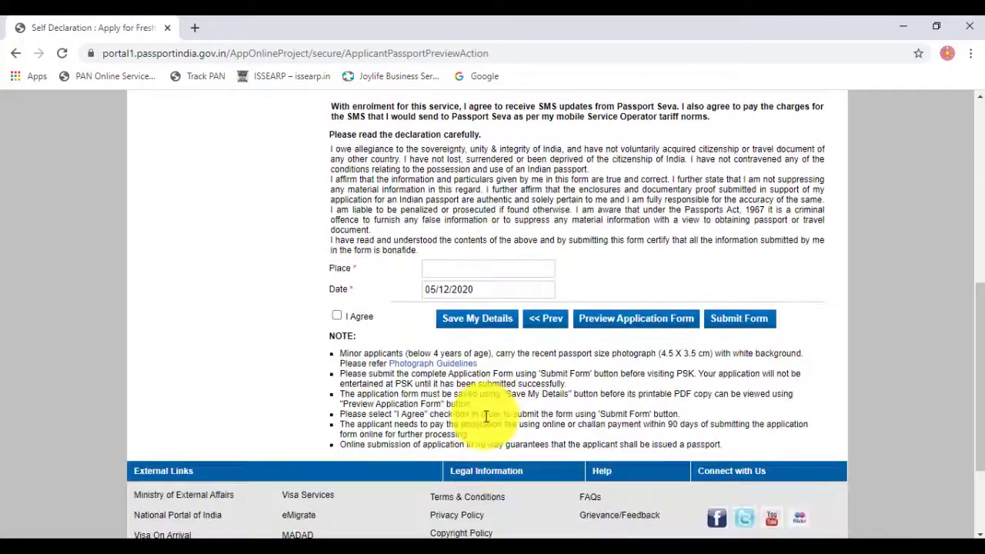
pyautogui.click(449, 269)
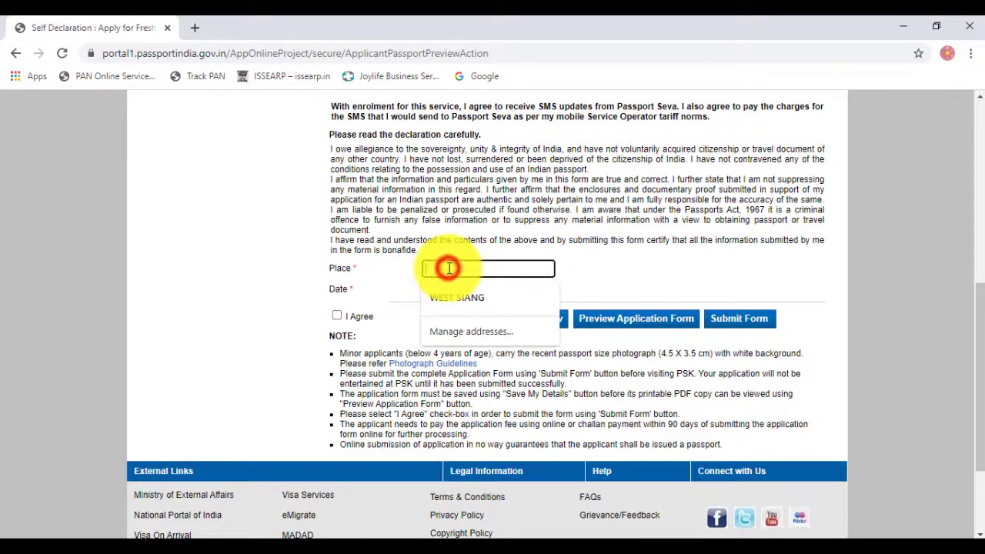
pyautogui.write('AALO')
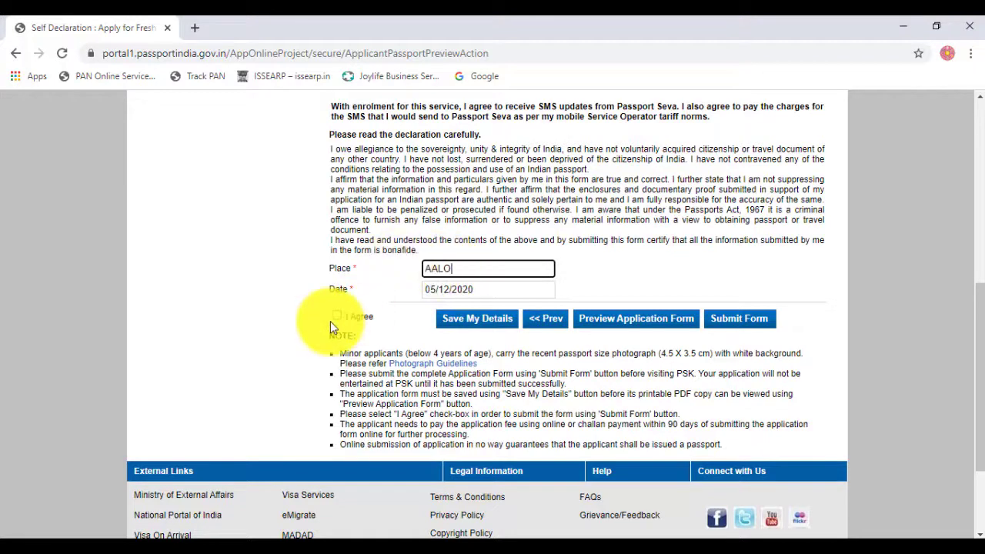
pyautogui.click(337, 317)
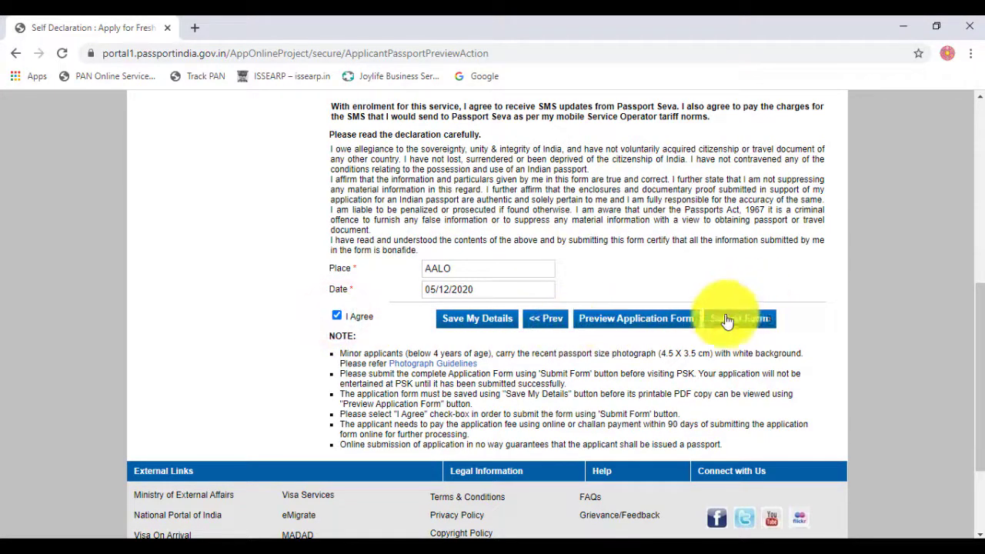
# Step: Dismiss the save-first preview warnings and save the application details
pyautogui.click(641, 327)
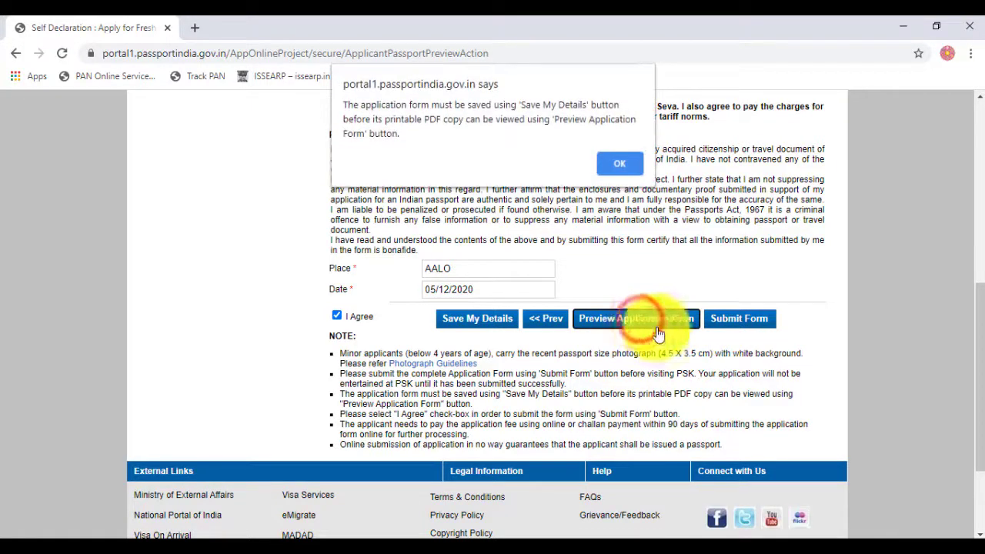
pyautogui.click(631, 164)
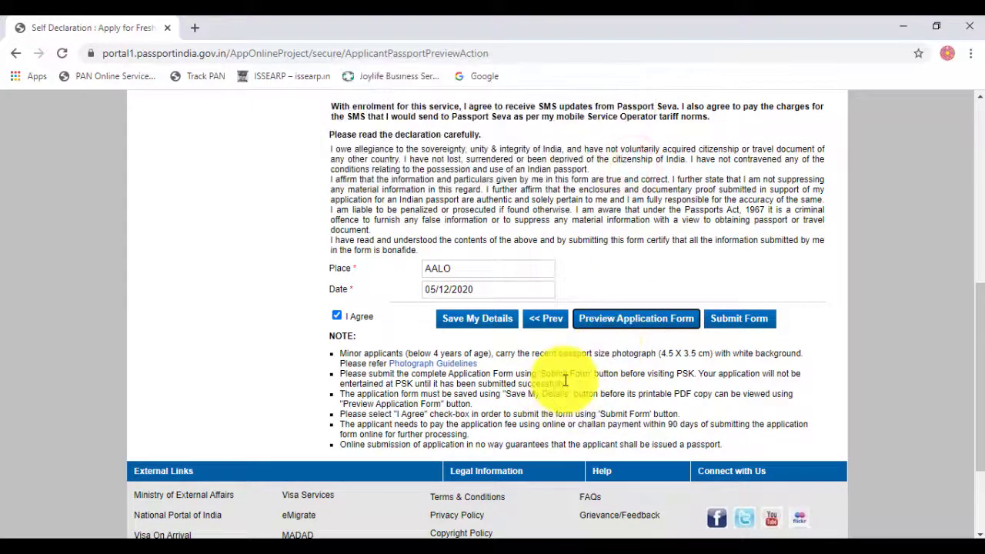
pyautogui.scroll(4, 577, 354)
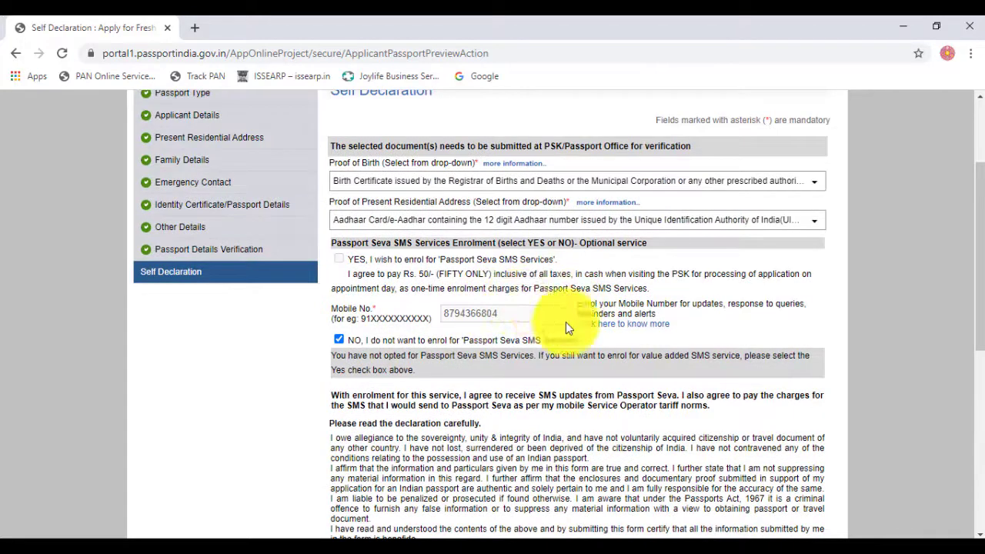
pyautogui.scroll(-5, 577, 354)
pyautogui.click(622, 247)
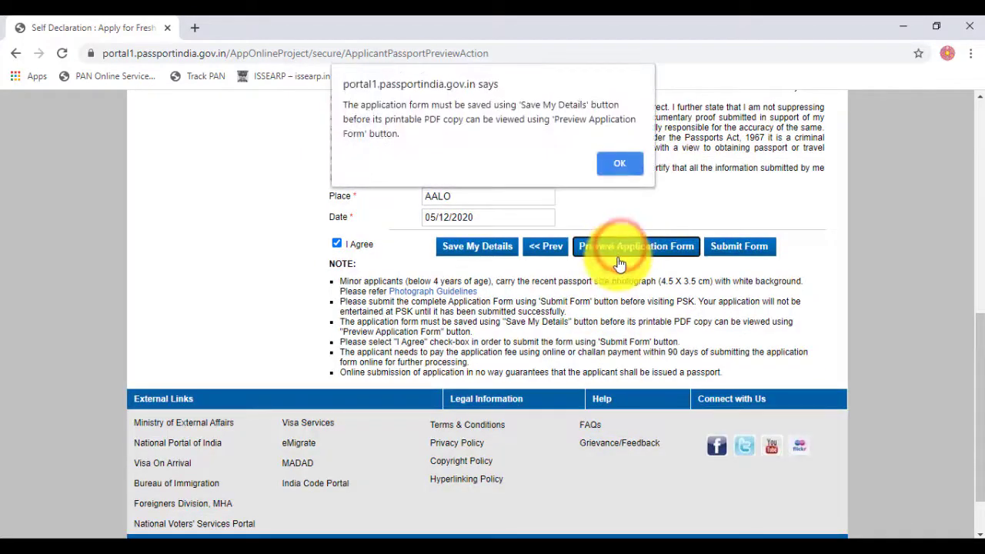
pyautogui.click(623, 164)
pyautogui.scroll(1, 475, 351)
pyautogui.scroll(1, 475, 351)
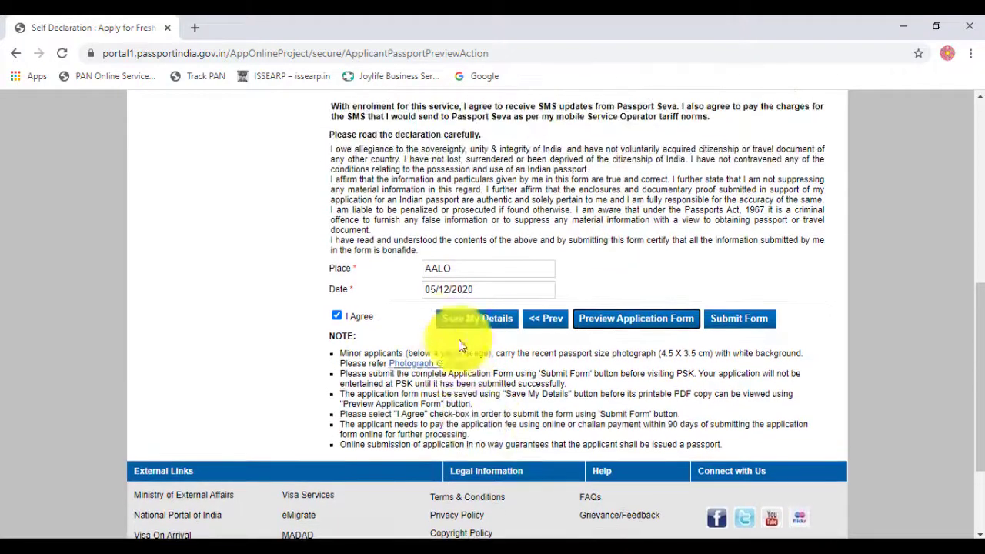
pyautogui.click(477, 327)
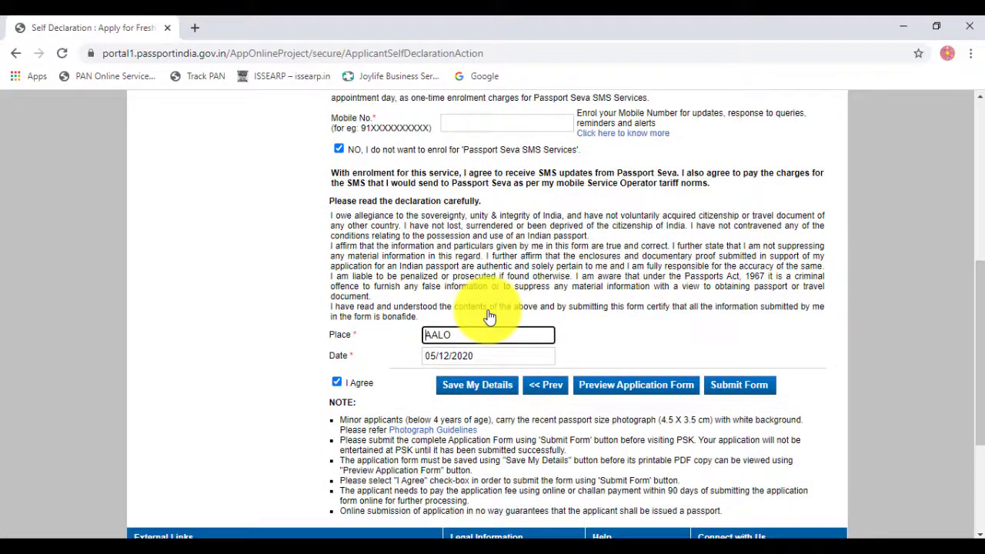
pyautogui.click(643, 394)
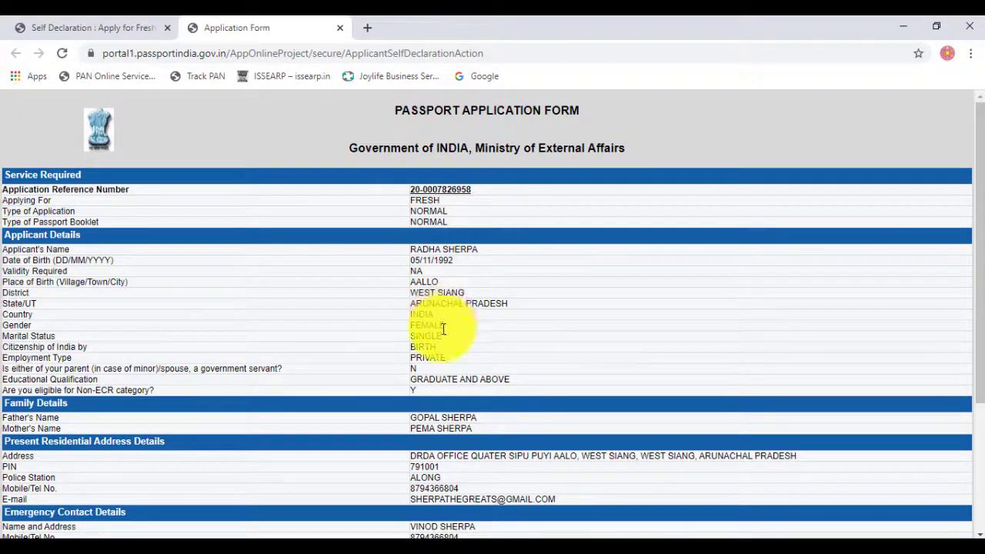
pyautogui.scroll(-3, 443, 329)
pyautogui.scroll(3, 430, 358)
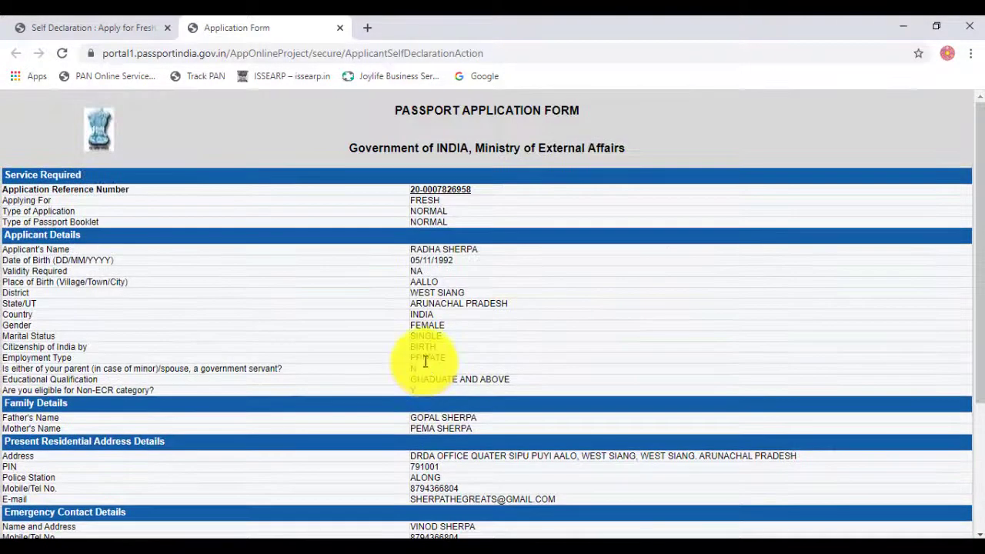
pyautogui.scroll(-3, 421, 363)
pyautogui.scroll(3, 420, 361)
pyautogui.scroll(-3, 421, 360)
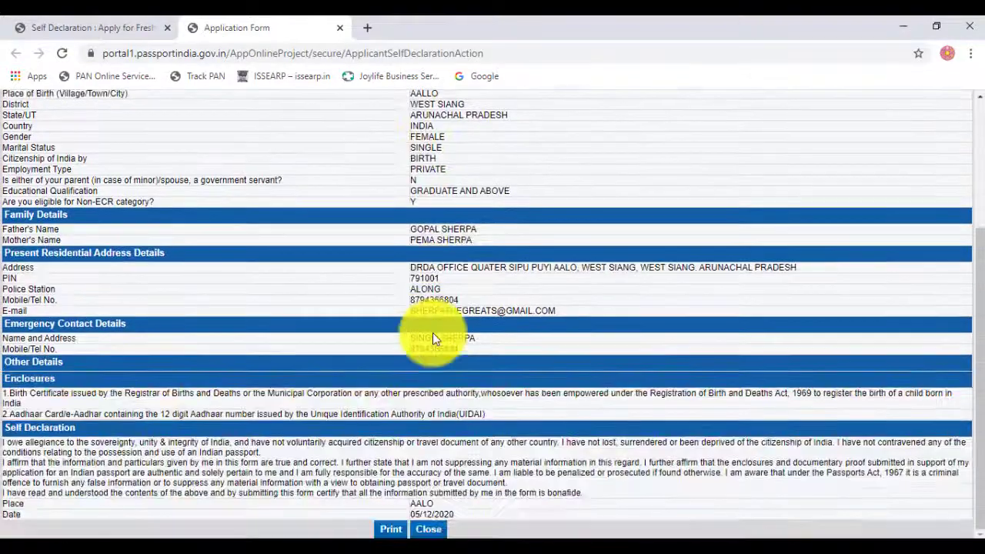
pyautogui.click(431, 529)
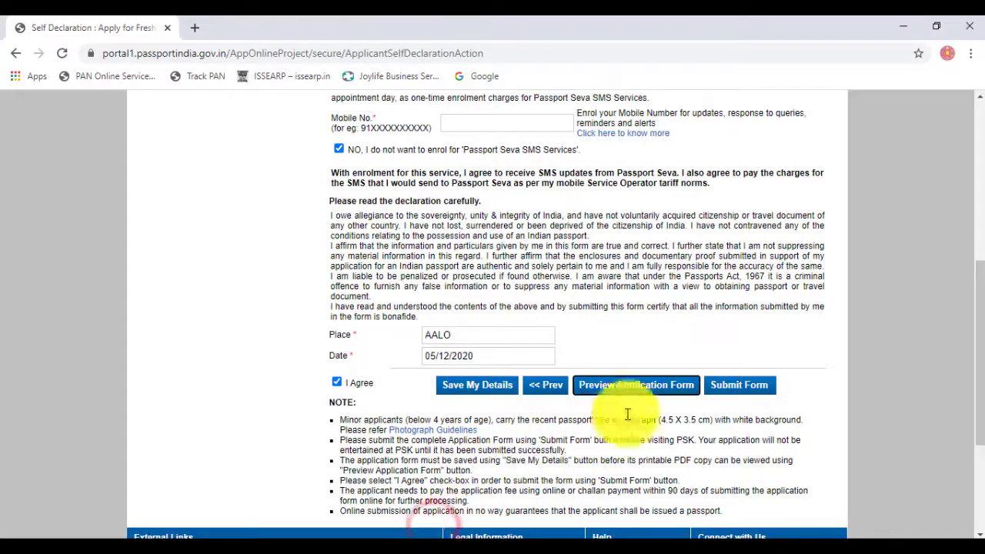
# Step: Submit the completed application form to receive its Application Reference Number
pyautogui.click(741, 385)
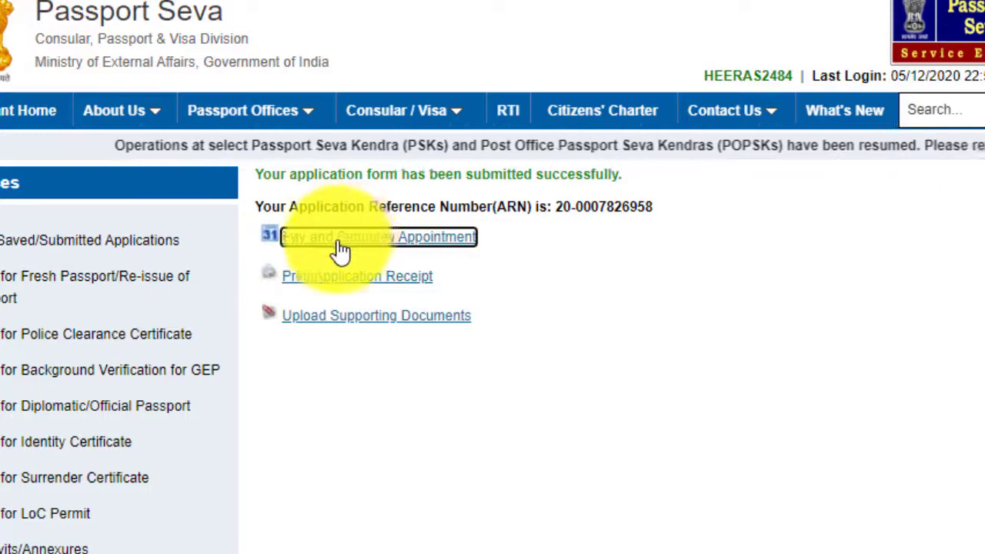
# Step: Choose Online Payment as the payment mode and continue to scheduling the appointment
pyautogui.click(402, 238)
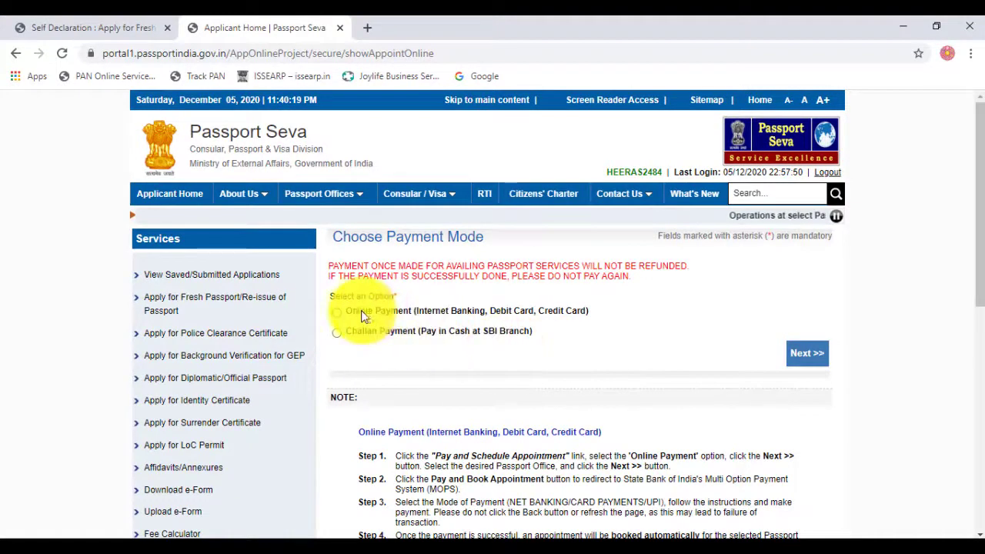
pyautogui.click(338, 311)
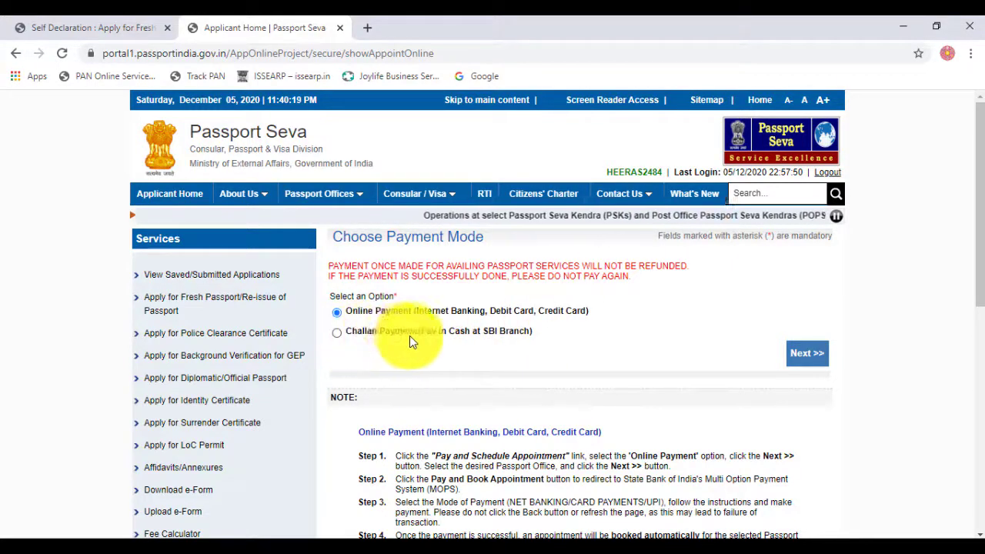
pyautogui.click(337, 332)
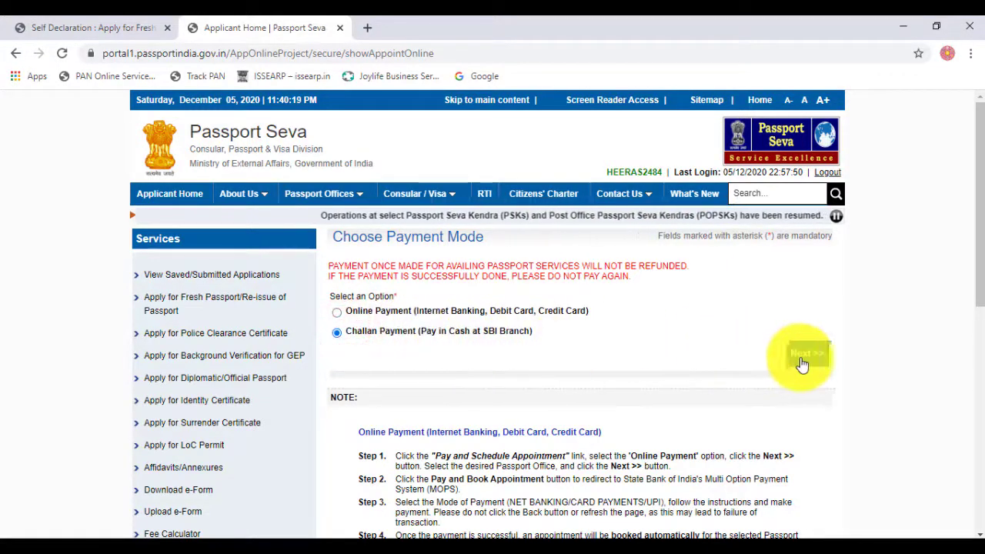
pyautogui.click(353, 311)
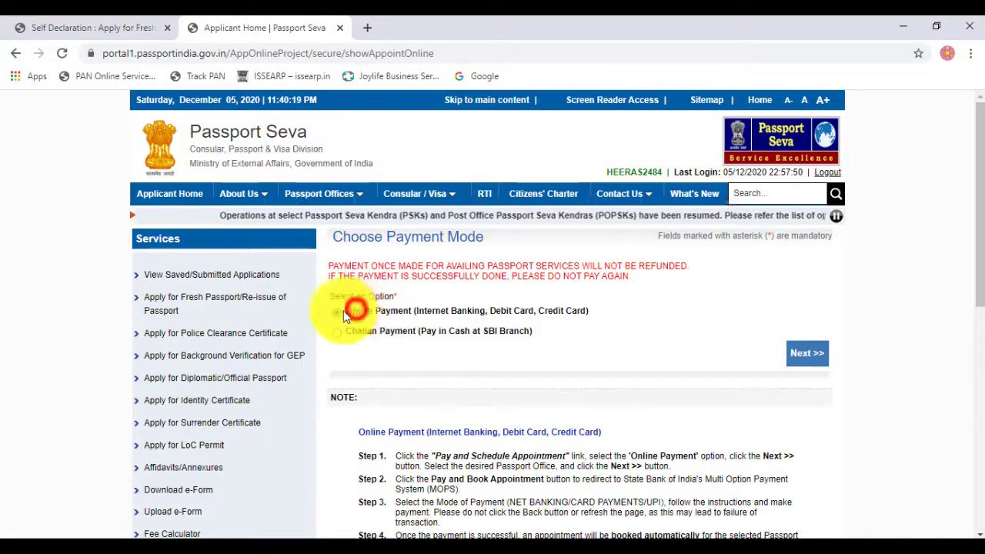
pyautogui.click(816, 355)
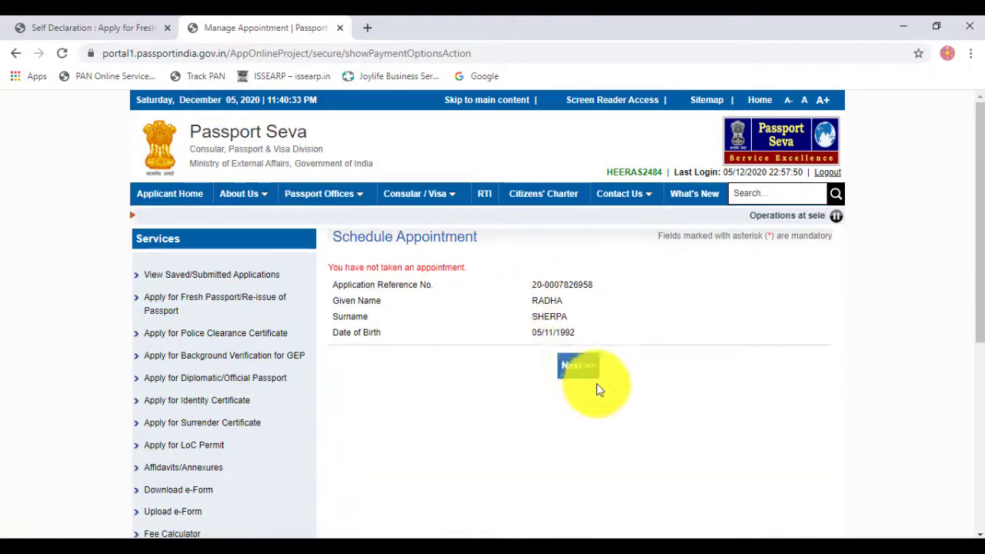
# Step: Review the available appointment dates for PSK Guwahati, PSLK Shillong and PSLK Imphal
pyautogui.click(580, 369)
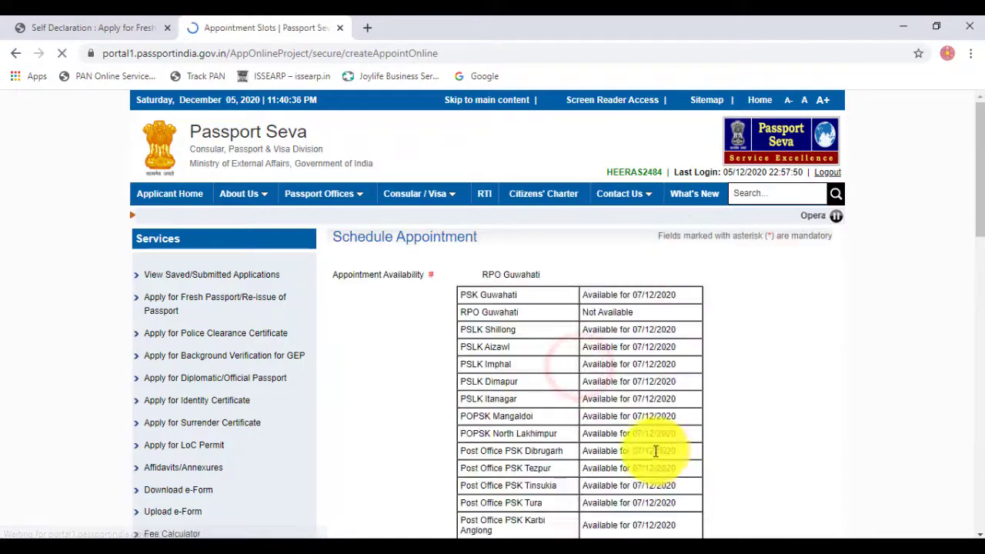
pyautogui.scroll(-3, 653, 451)
pyautogui.scroll(2, 545, 385)
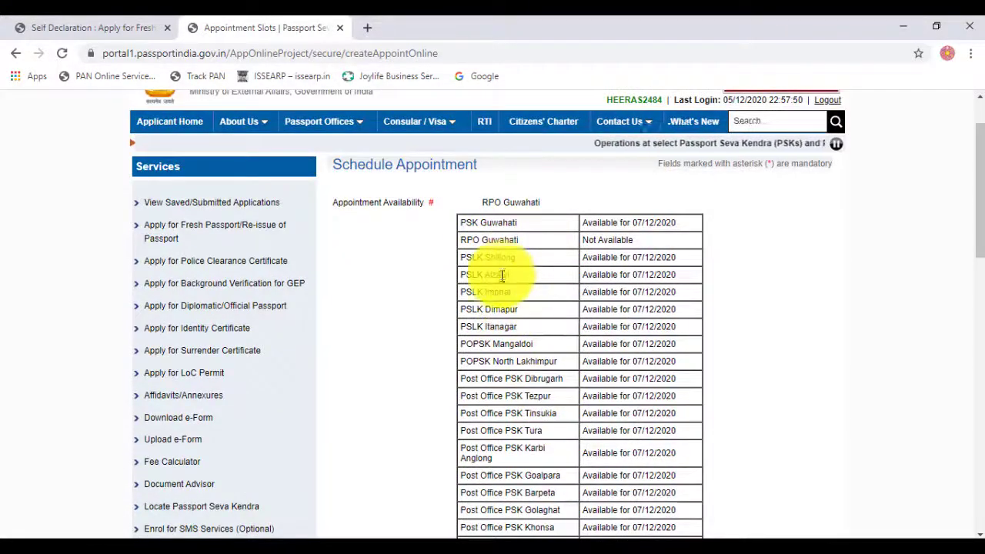
pyautogui.scroll(-1, 612, 277)
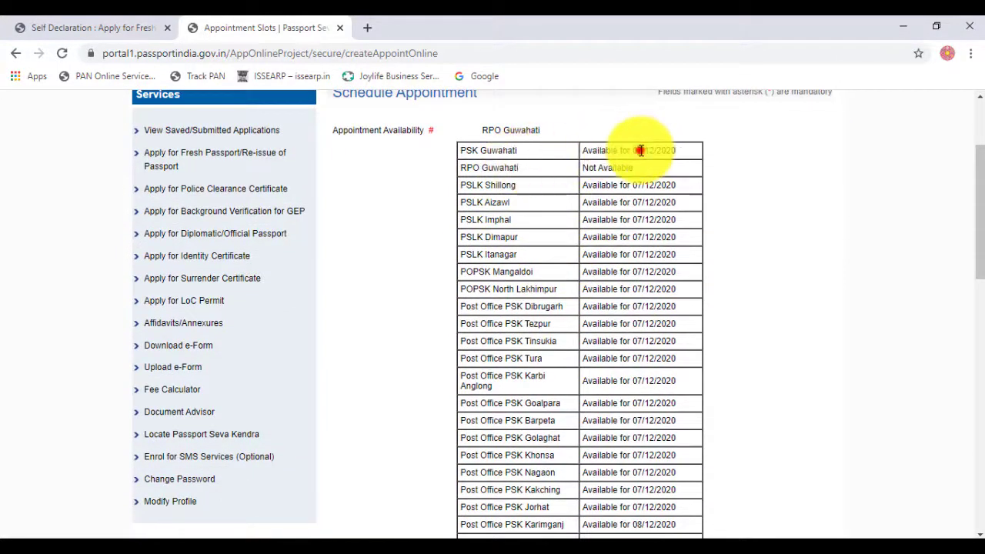
pyautogui.moveTo(641, 150); pyautogui.dragTo(649, 150)
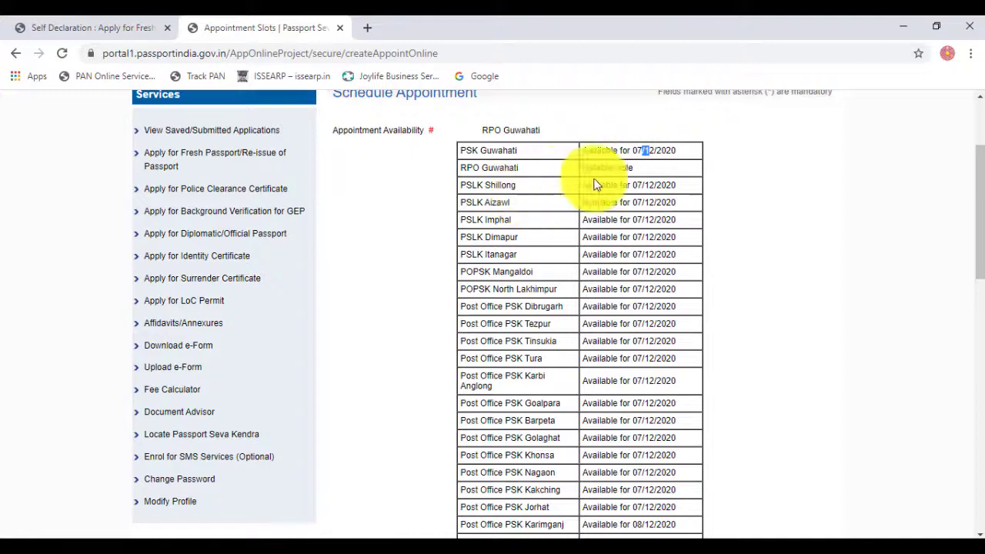
pyautogui.moveTo(651, 186); pyautogui.dragTo(633, 186)
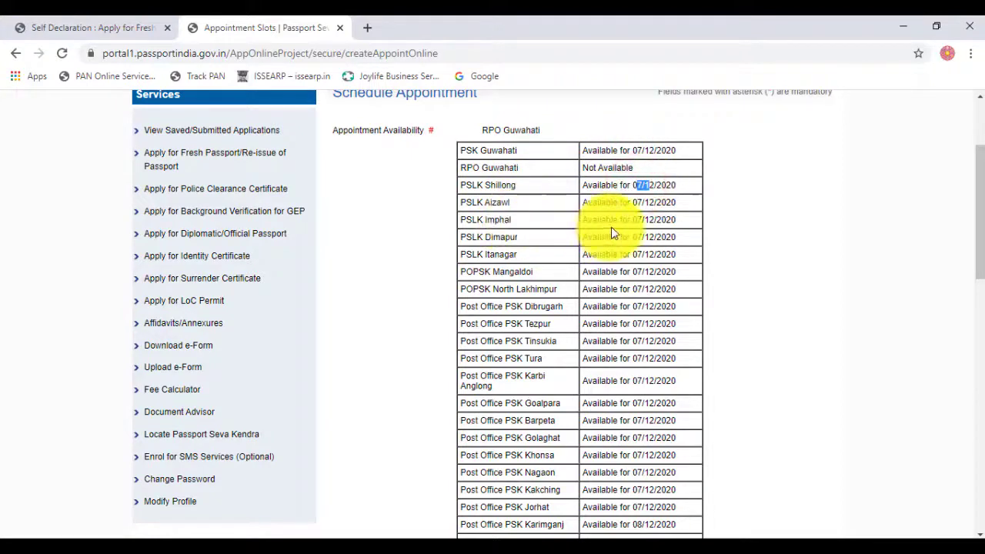
pyautogui.moveTo(642, 220); pyautogui.dragTo(636, 220)
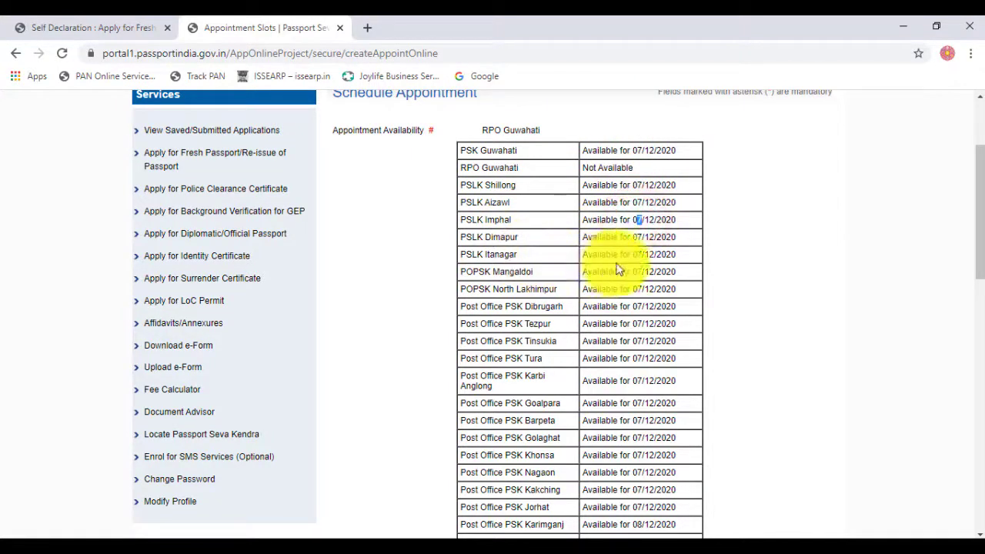
pyautogui.click(636, 254)
pyautogui.scroll(-10, 619, 330)
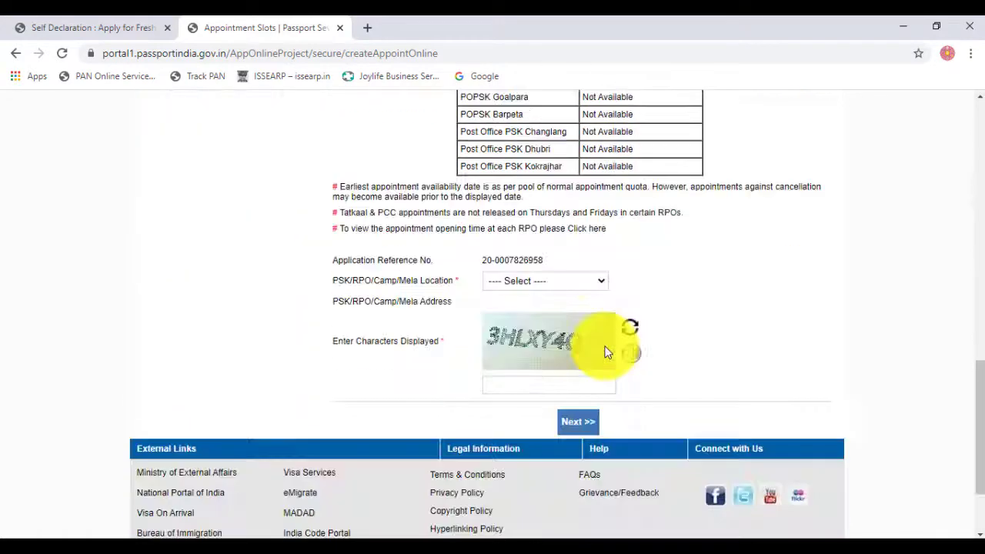
pyautogui.scroll(3, 596, 350)
pyautogui.scroll(-4, 593, 344)
pyautogui.scroll(2, 539, 254)
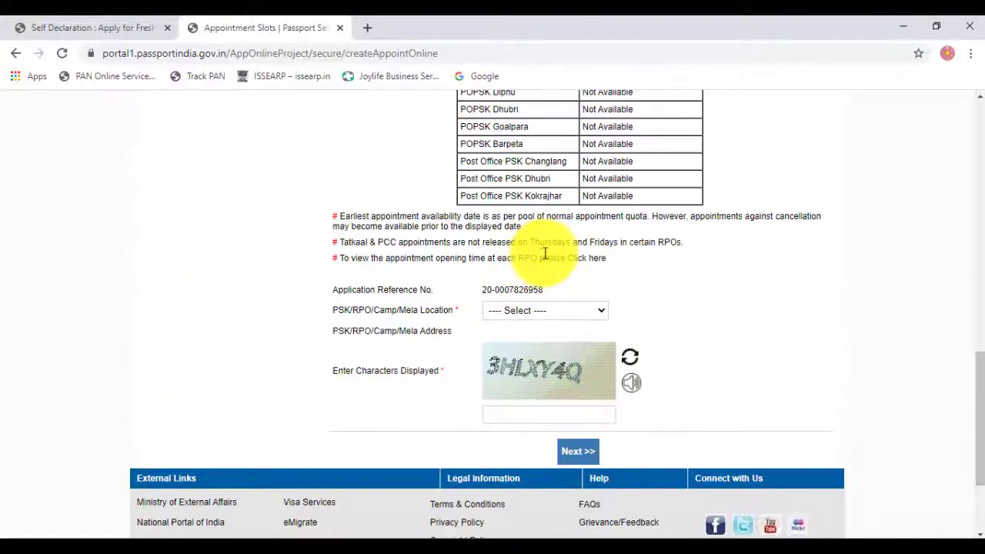
pyautogui.scroll(-2, 539, 246)
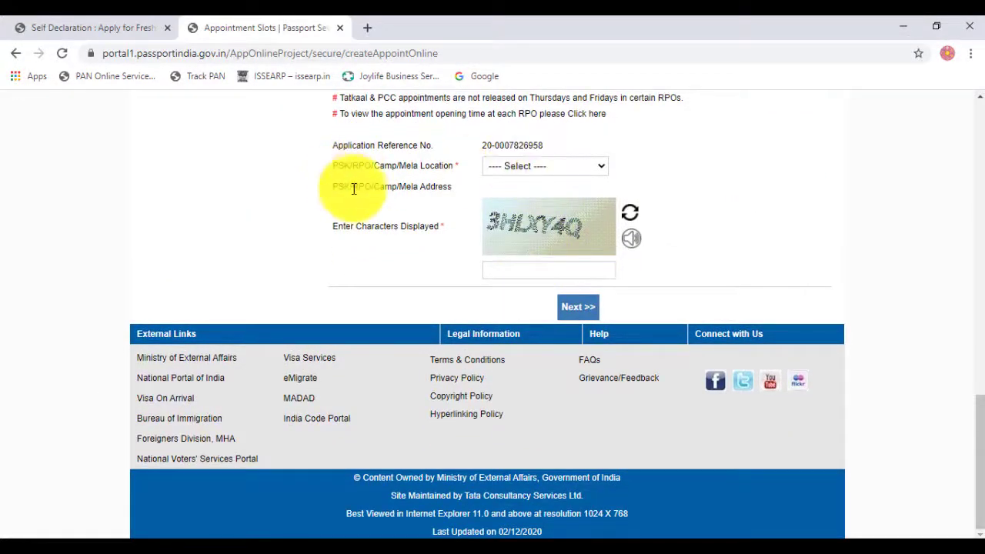
pyautogui.scroll(1, 352, 212)
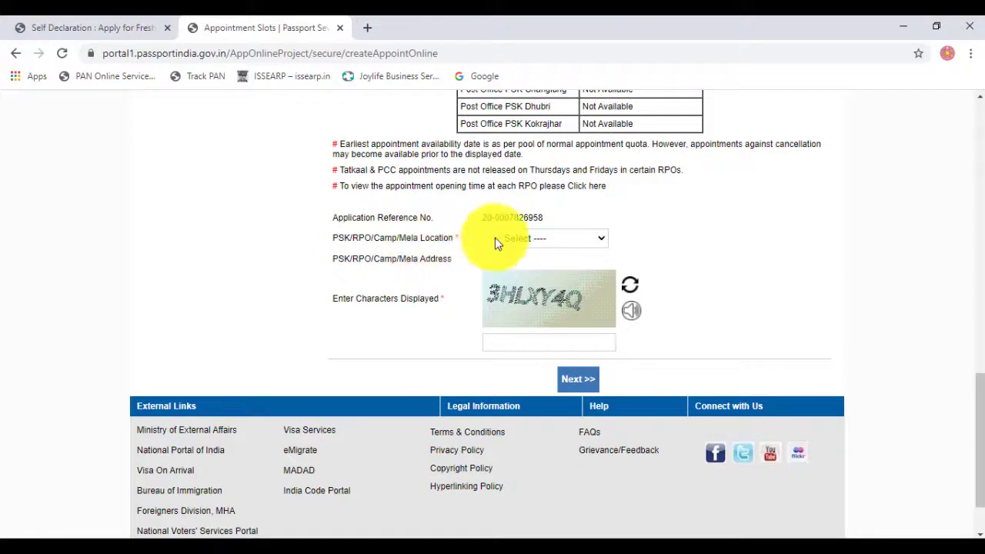
# Step: Select PSLK Itanagar as the location, enter the captcha characters and continue
pyautogui.click(521, 240)
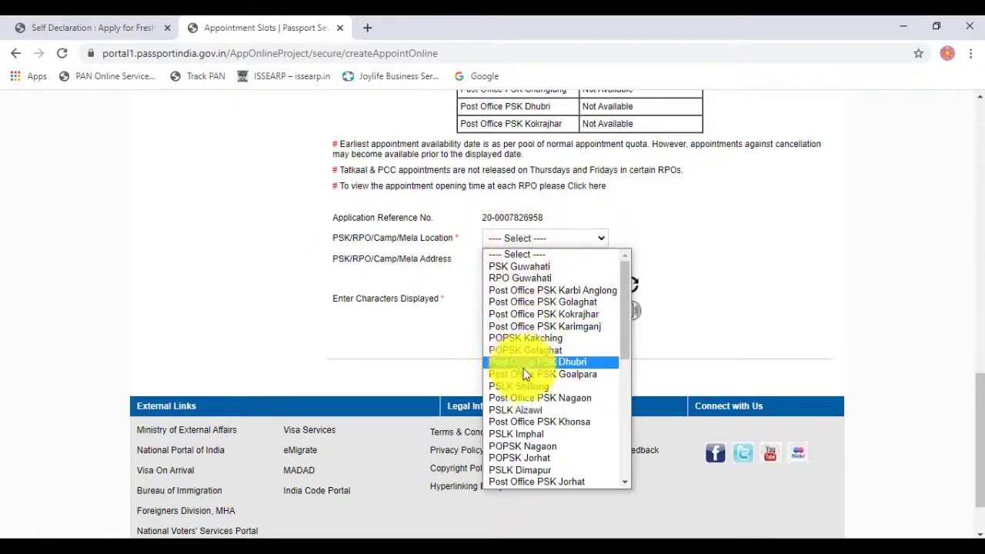
pyautogui.scroll(-4, 552, 428)
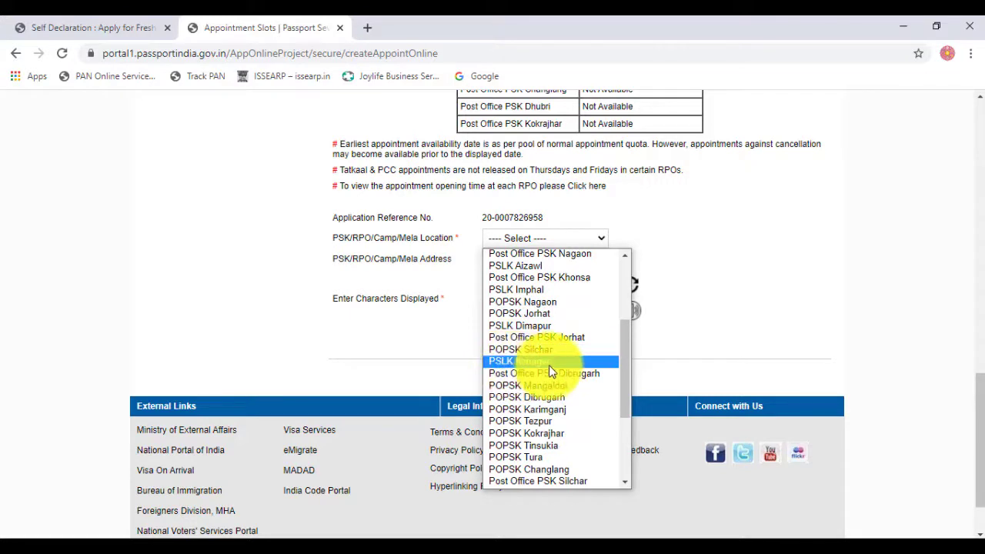
pyautogui.click(549, 363)
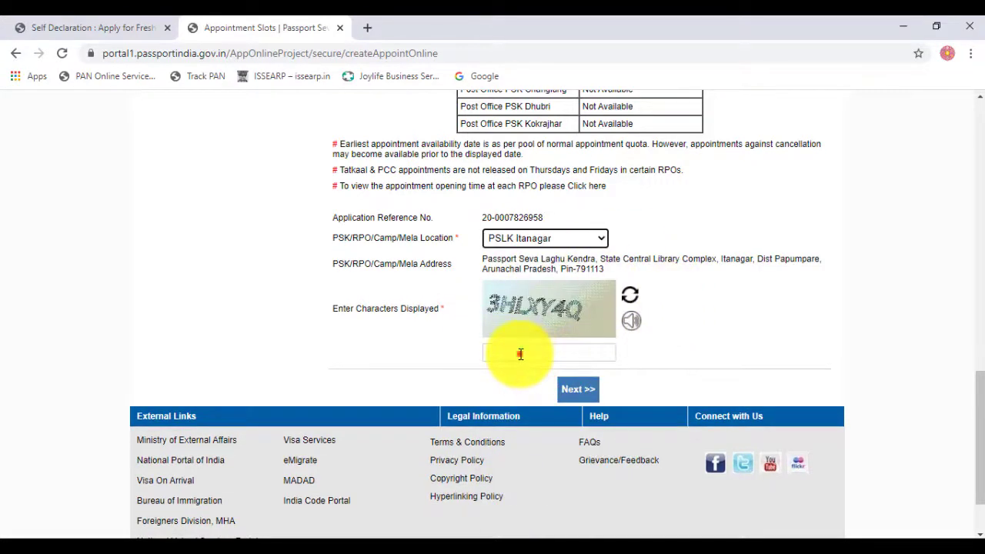
pyautogui.click(521, 354)
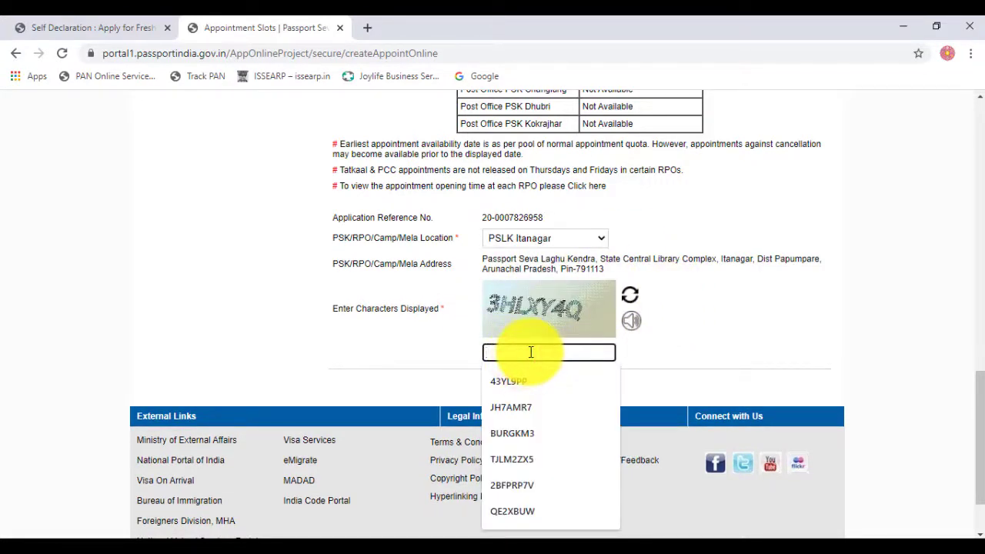
pyautogui.write('3')
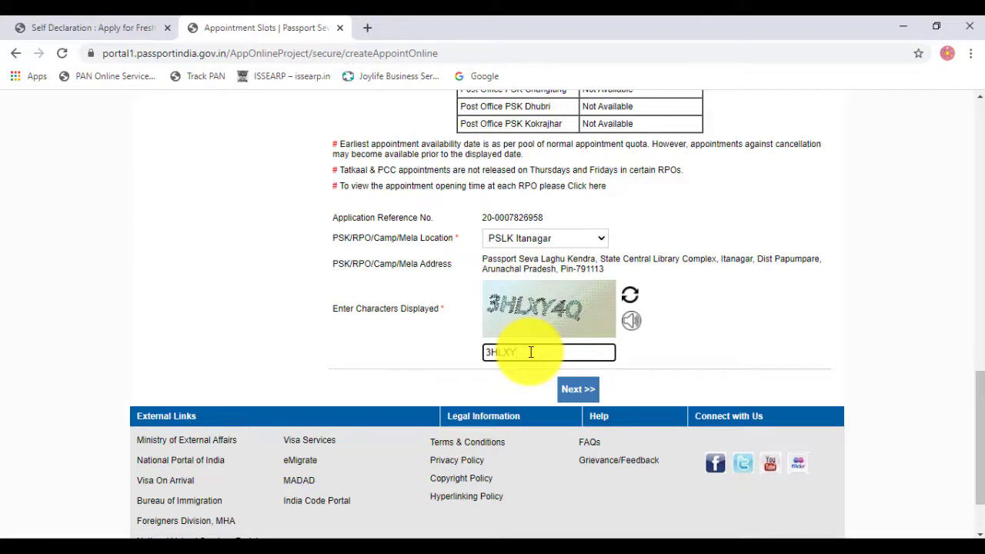
pyautogui.write('HLXY4Q')
pyautogui.click(582, 390)
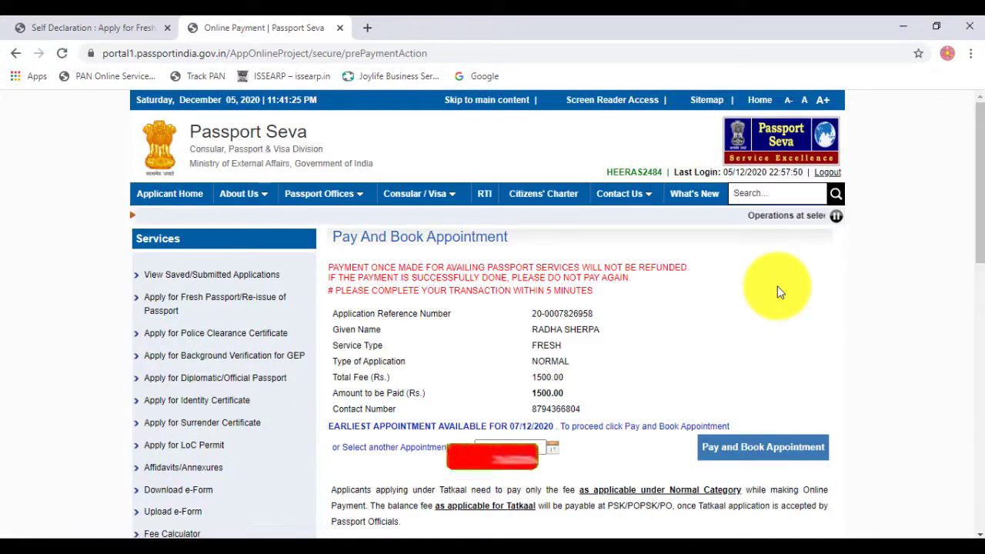
# Step: Pick an alternate December 2020 appointment date, choosing 11 then changing to 10 December
pyautogui.scroll(-2, 672, 320)
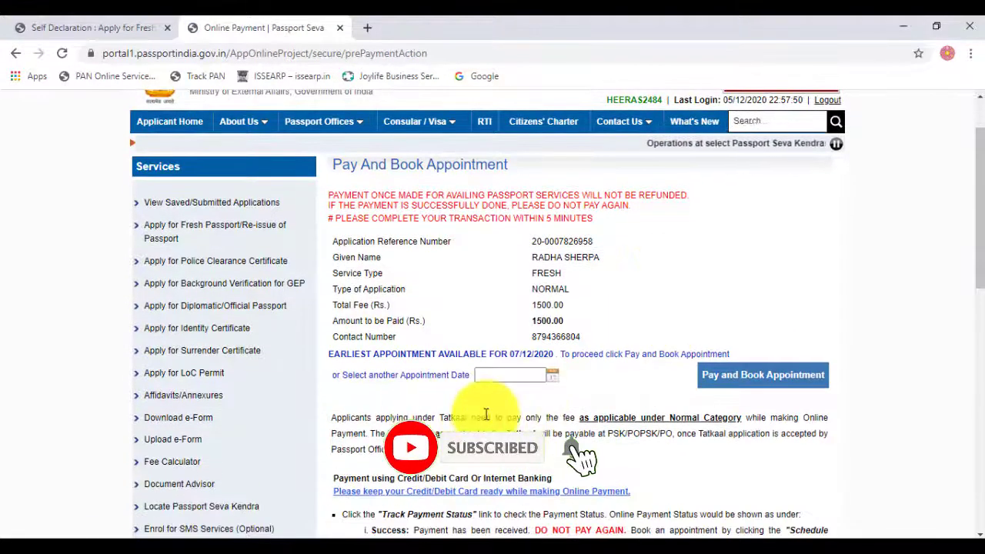
pyautogui.scroll(-2, 487, 414)
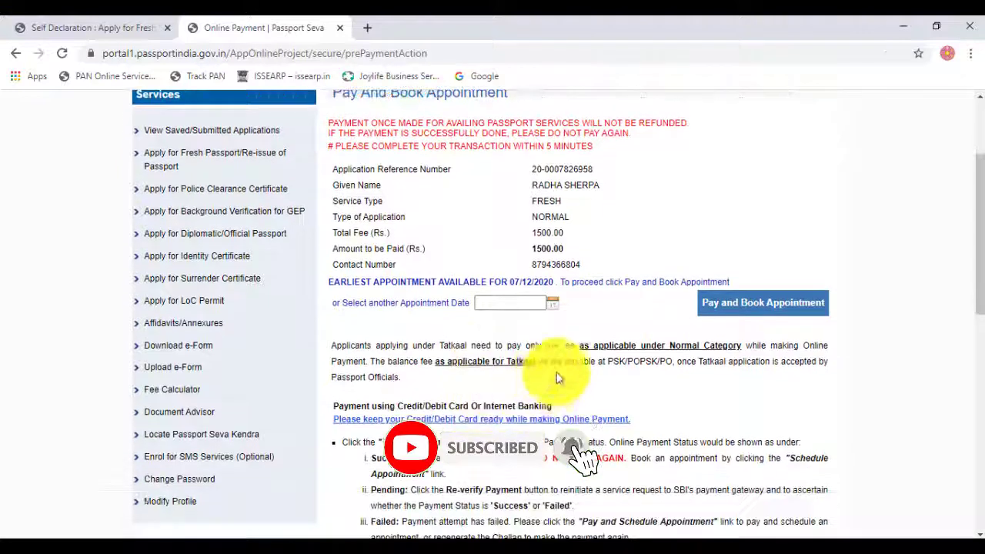
pyautogui.click(497, 300)
pyautogui.click(362, 309)
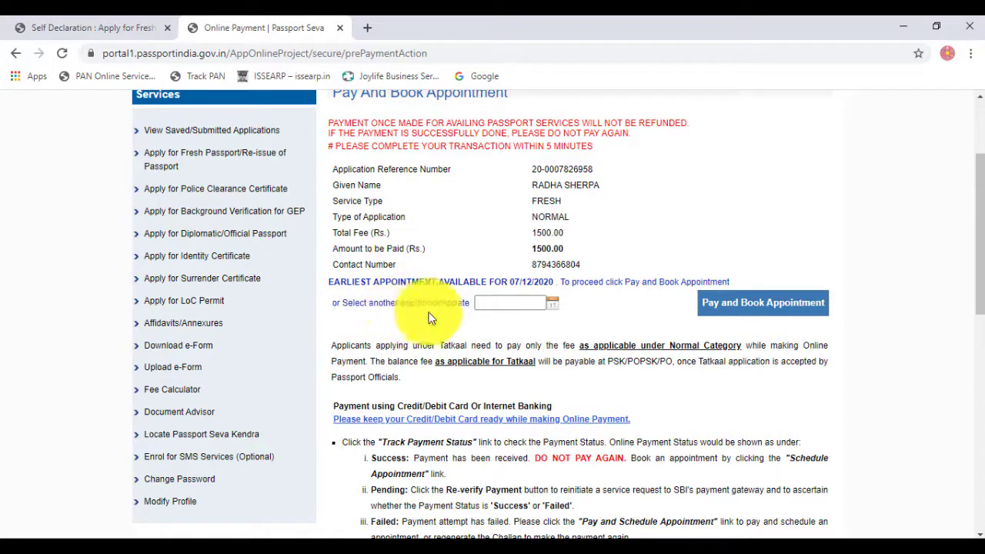
pyautogui.click(555, 304)
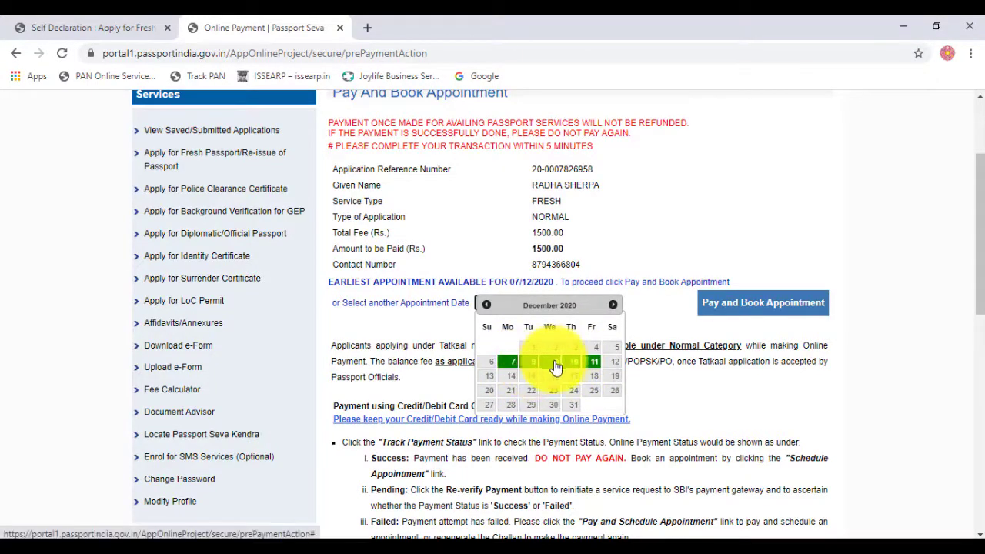
pyautogui.click(593, 362)
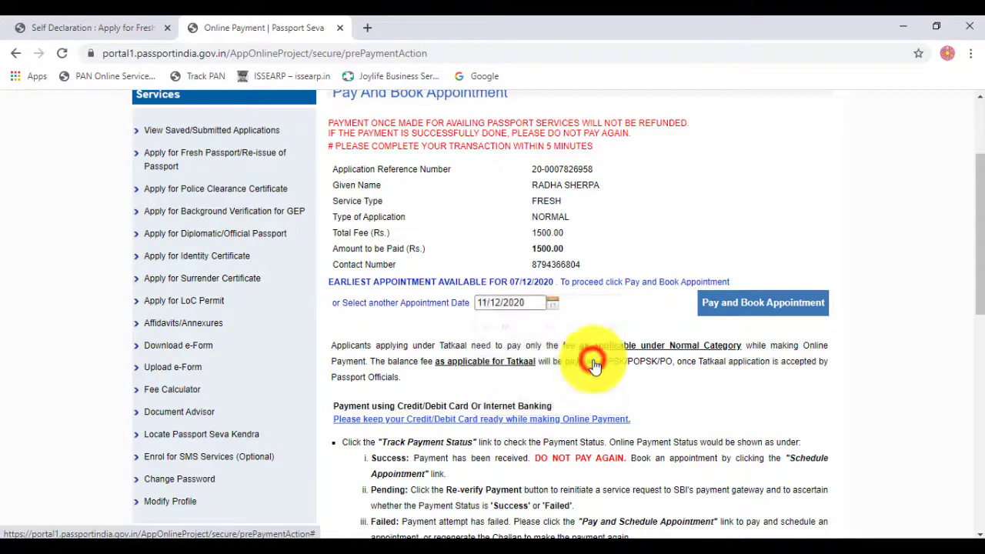
pyautogui.click(549, 306)
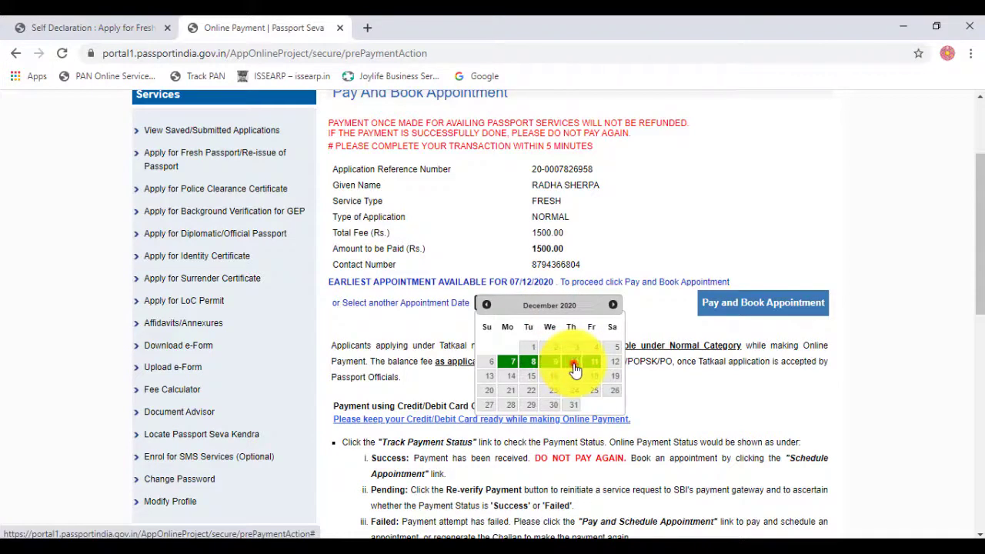
pyautogui.click(575, 365)
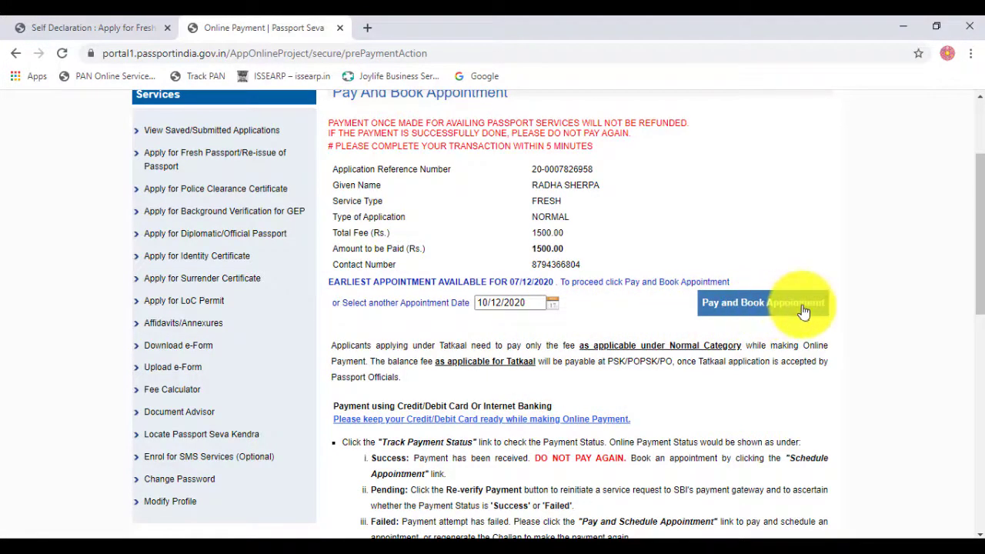
# Step: Proceed to pay and book, then choose State Bank Debit Cards on SBI MOPS
pyautogui.click(760, 309)
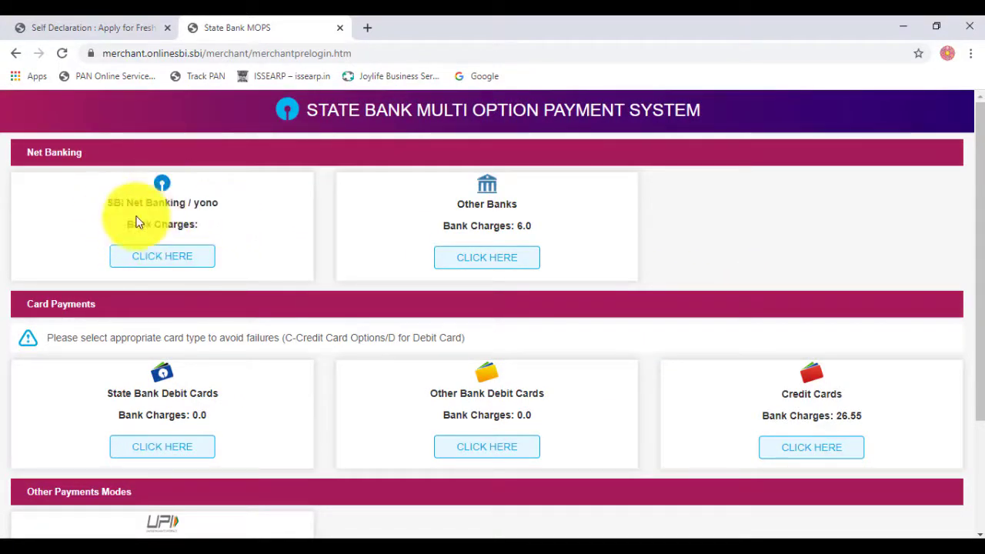
pyautogui.scroll(-3, 433, 269)
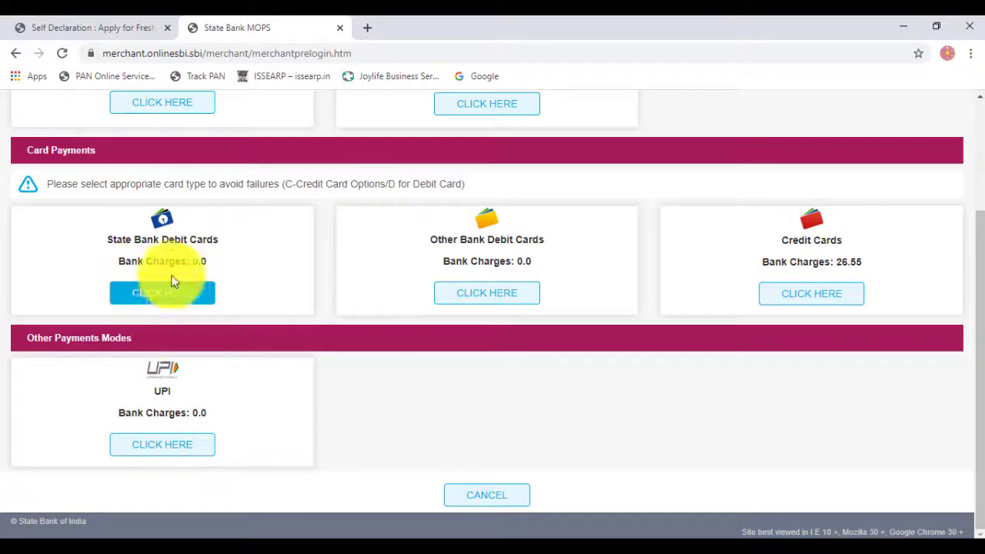
pyautogui.scroll(3, 173, 270)
pyautogui.scroll(-2, 154, 385)
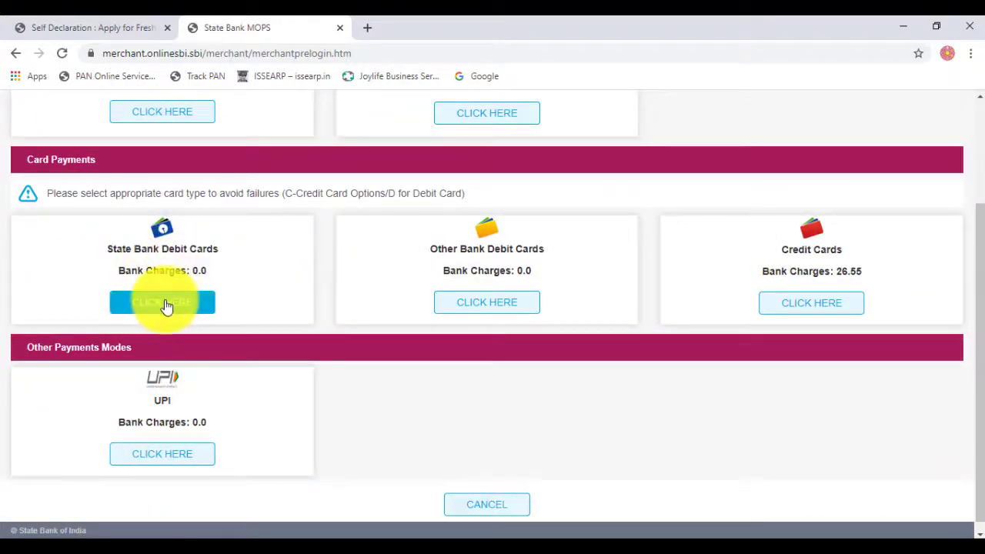
pyautogui.click(164, 301)
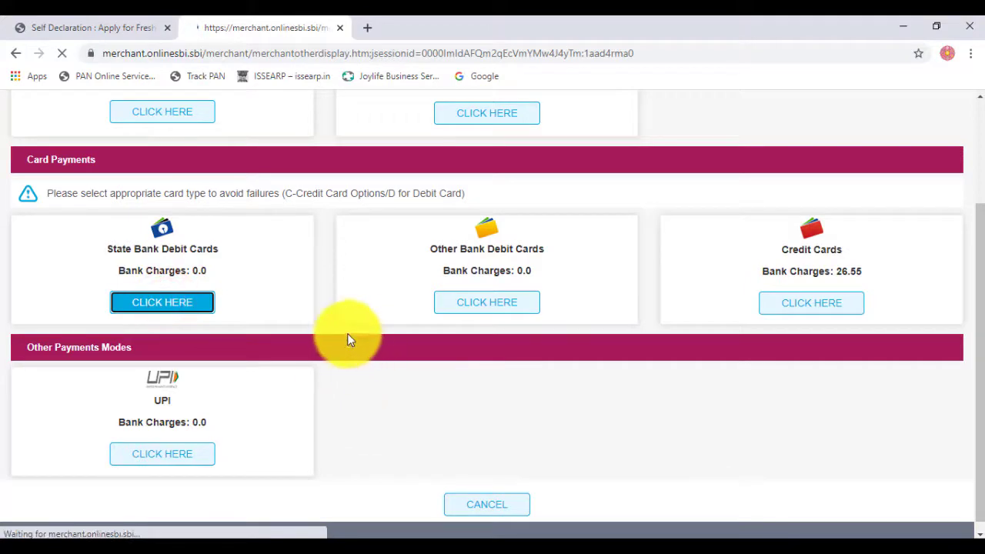
pyautogui.scroll(-1, 271, 373)
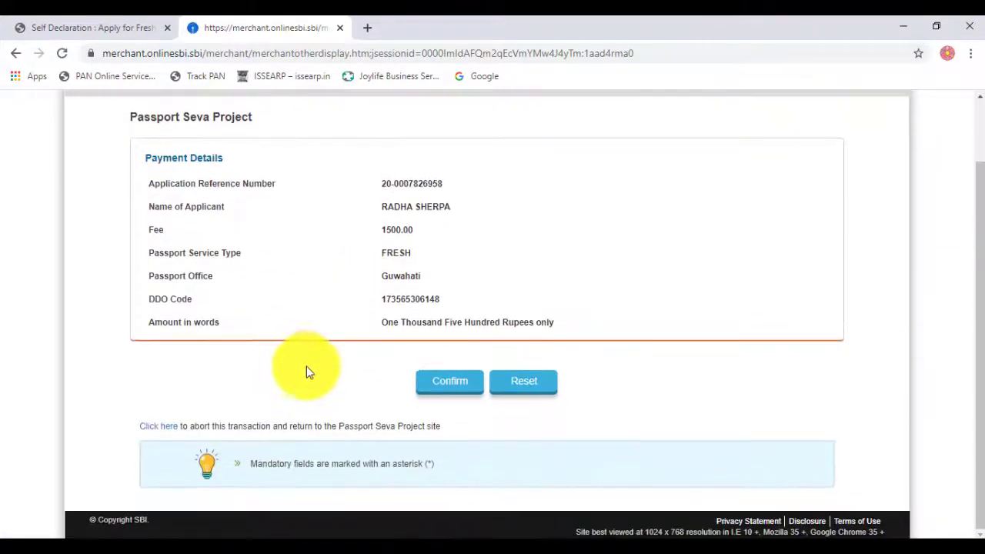
# Step: Confirm the Rs 1500.00 fee details to reach the SBI card payment form
pyautogui.click(452, 385)
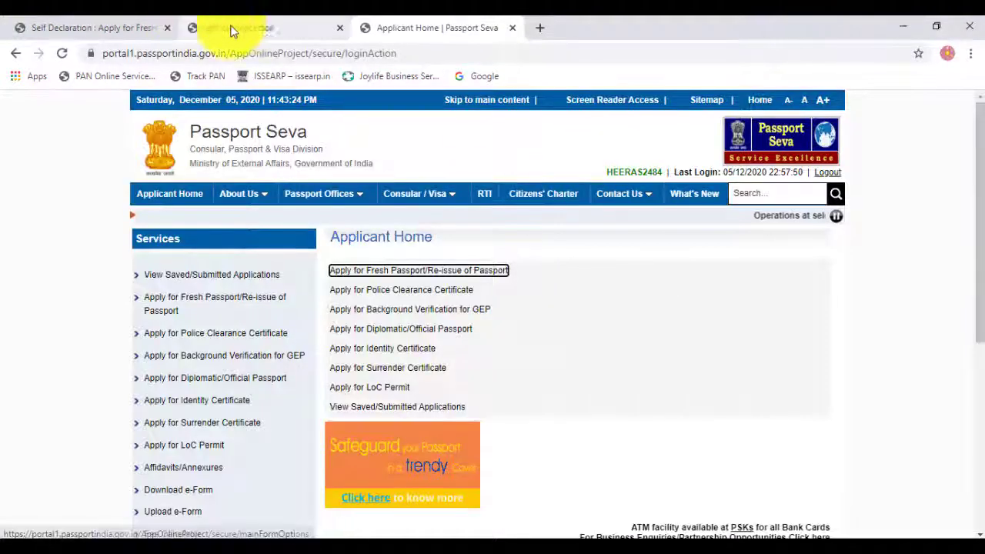
pyautogui.click(232, 31)
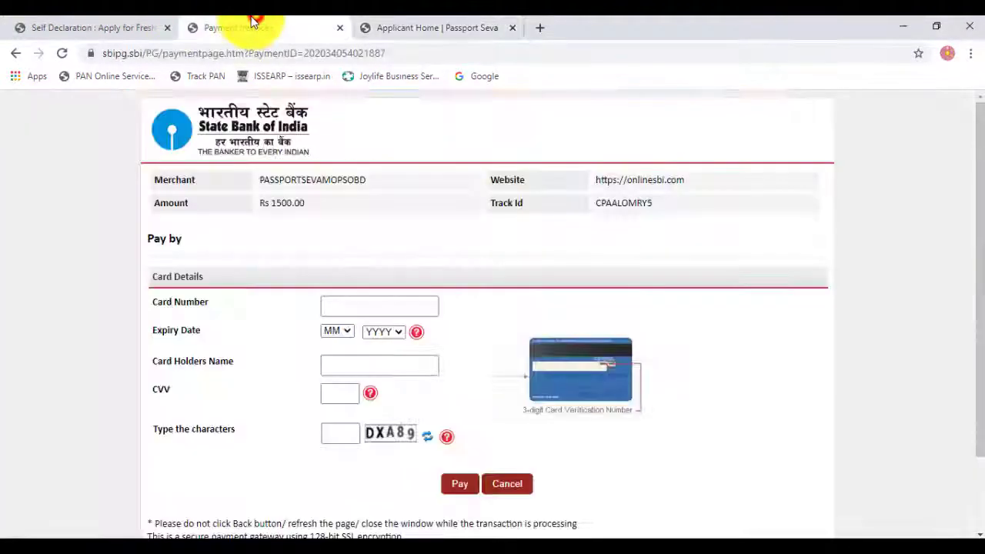
# Step: Back on Applicant Home, list saved/submitted applications and select the second one
pyautogui.click(434, 23)
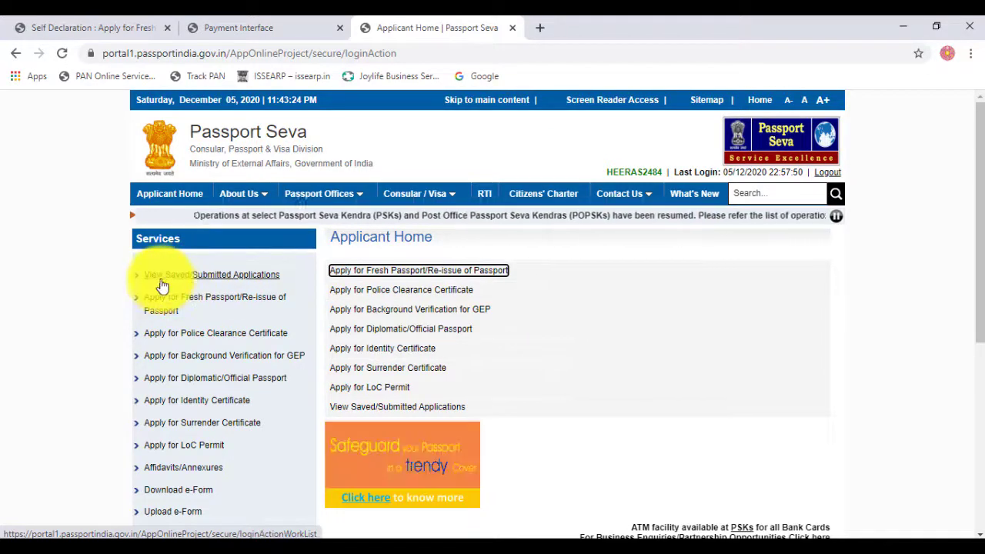
pyautogui.click(242, 279)
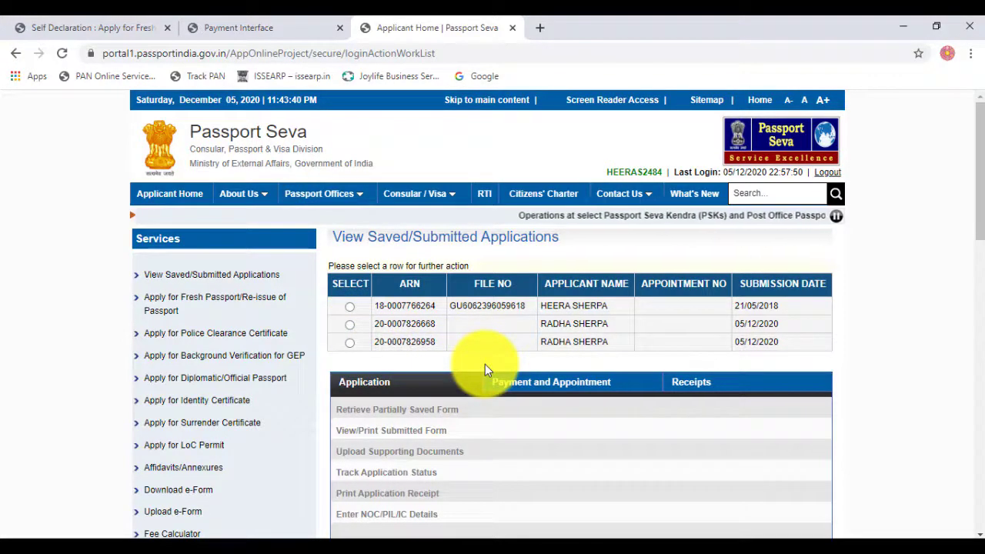
pyautogui.click(349, 324)
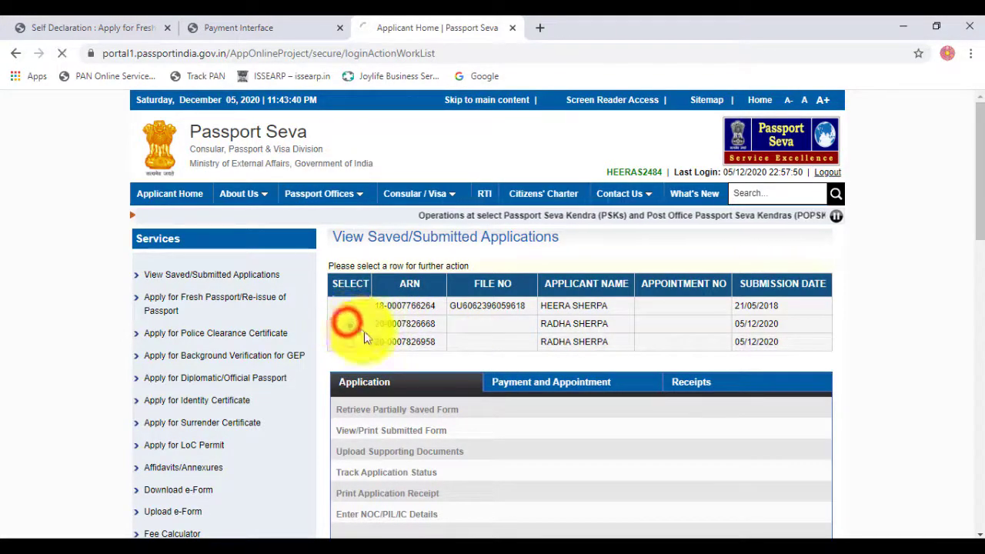
pyautogui.scroll(-1, 451, 385)
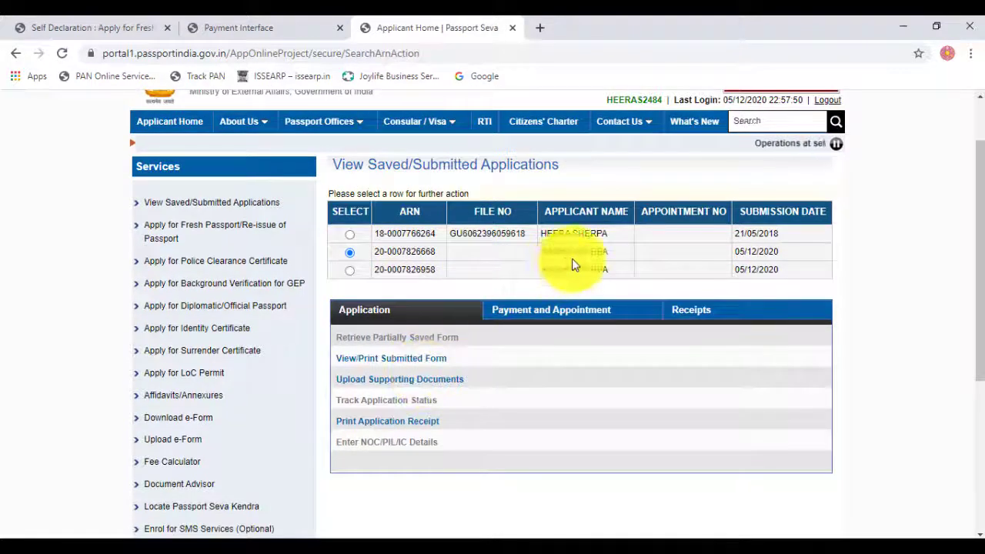